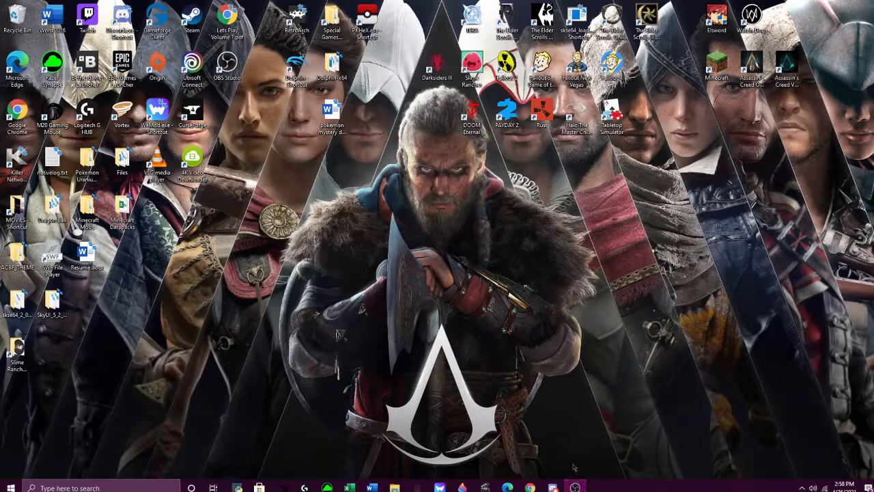
Bring up the browser, search the web for pkhex in the new tab, and return to the PKHeX page
mouse_move(575, 487)
click(592, 462)
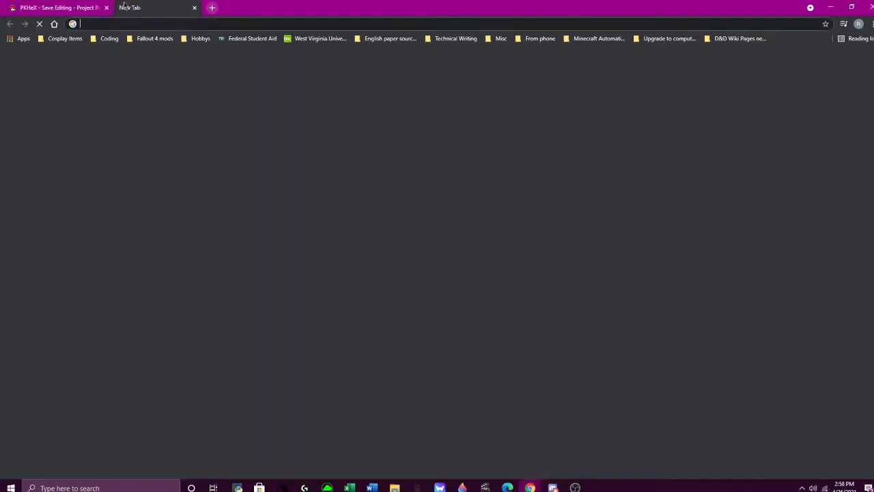
click(123, 7)
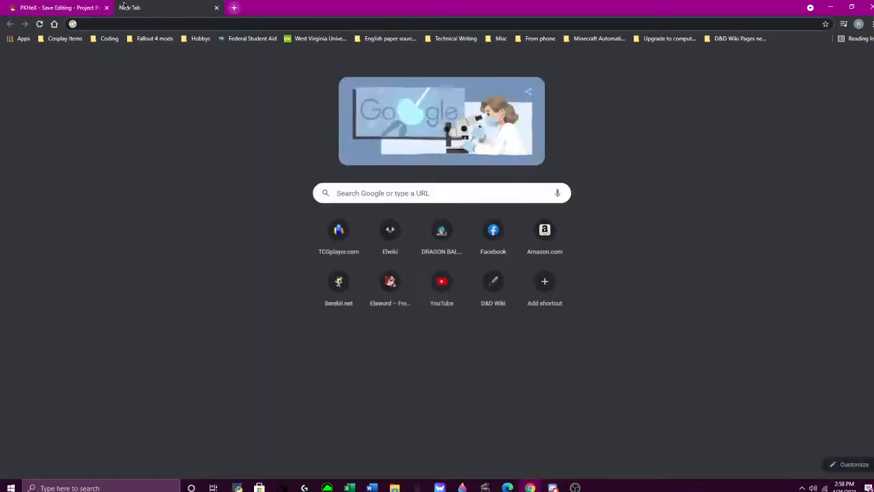
text(pkhex)
key(Return)
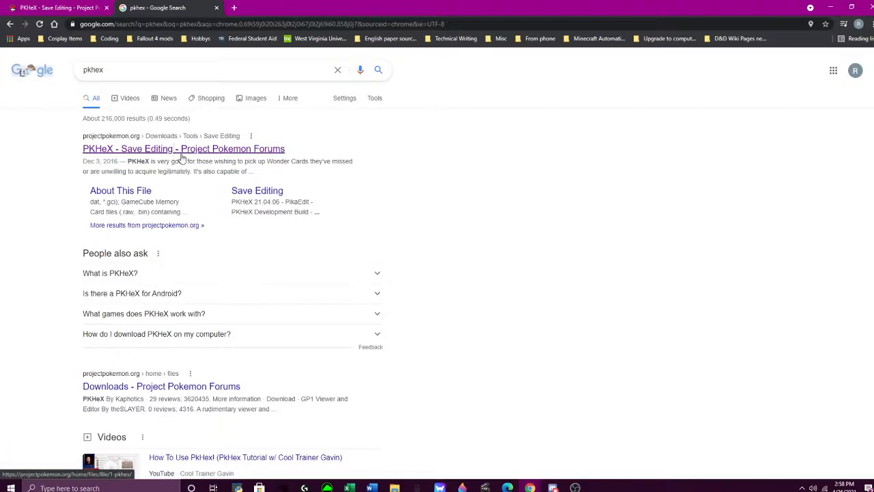
click(216, 8)
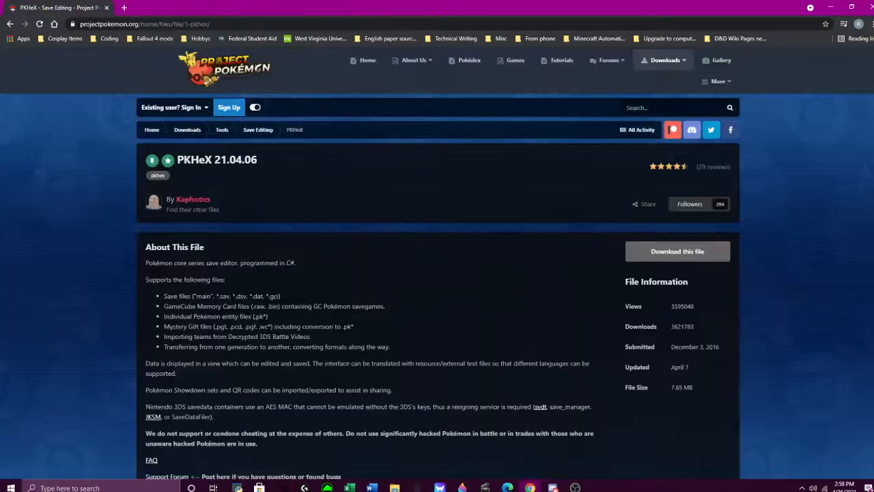
Download PKHeX 21.04.06 and show the downloaded zip in its folder, with the folder window over the page
click(652, 249)
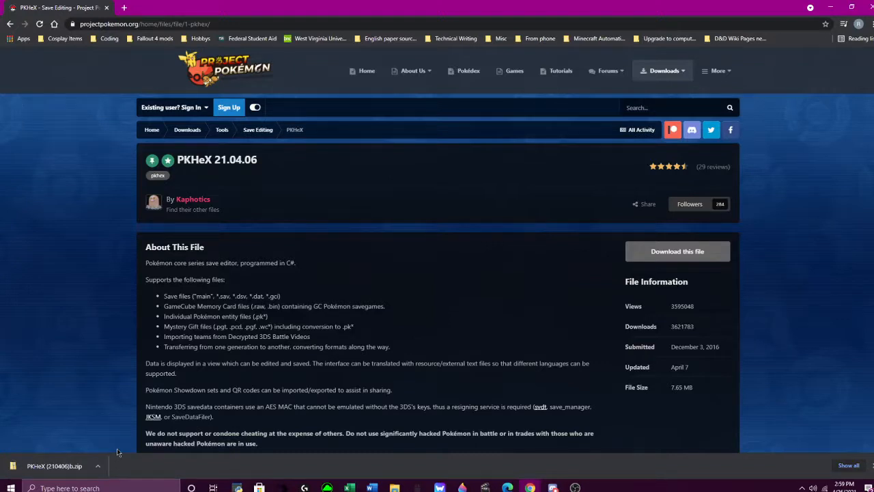
click(97, 465)
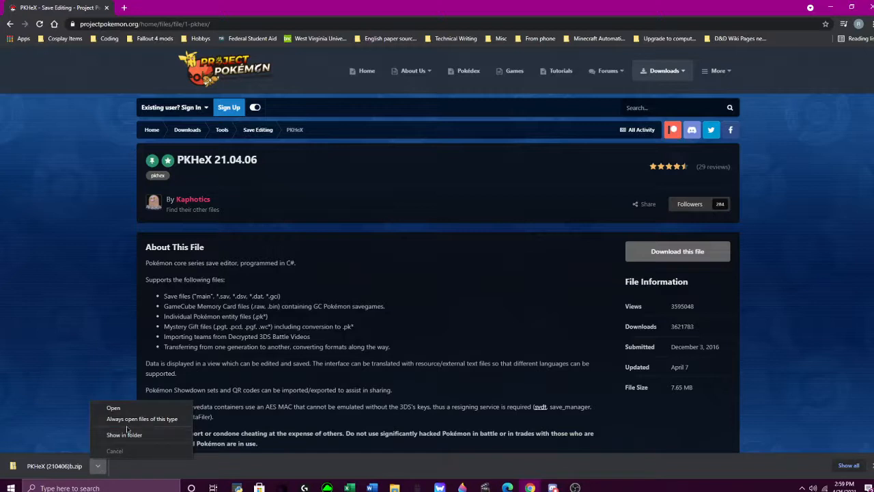
click(130, 435)
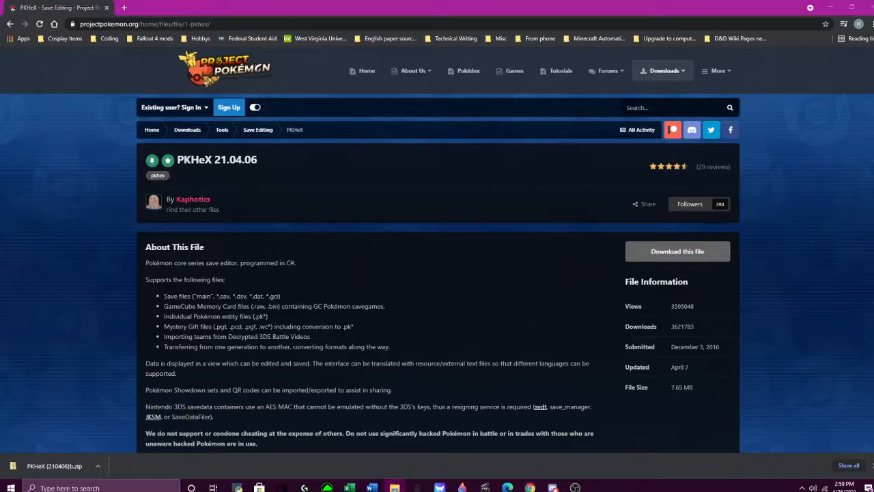
drag(873, 100, 330, 110)
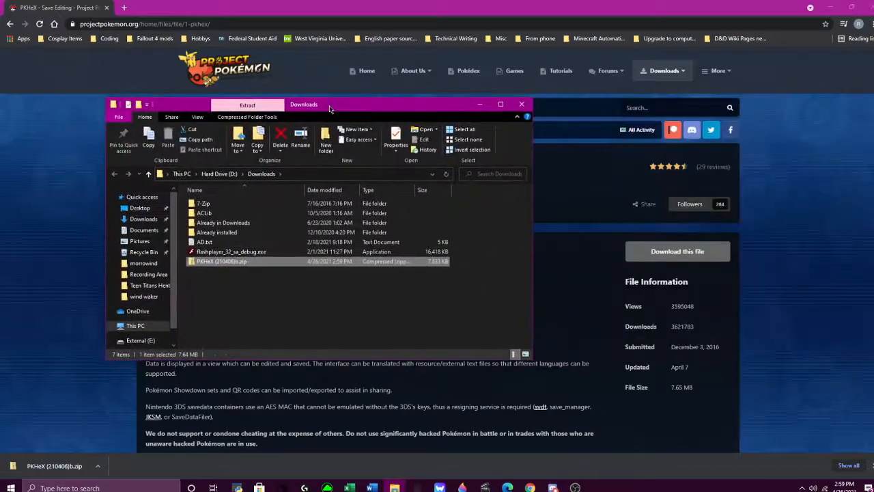
Look inside PKHeX (210406)b.zip, then delete the zip from Downloads and close the folder window
double_click(255, 263)
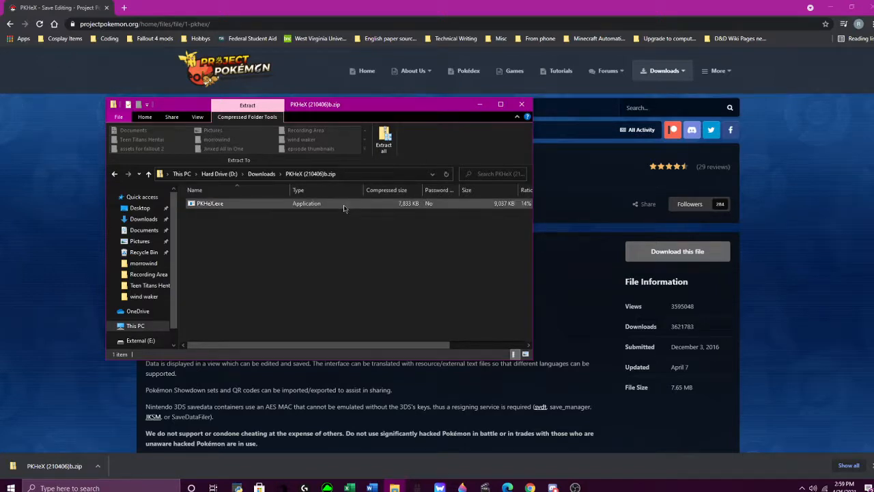
click(261, 173)
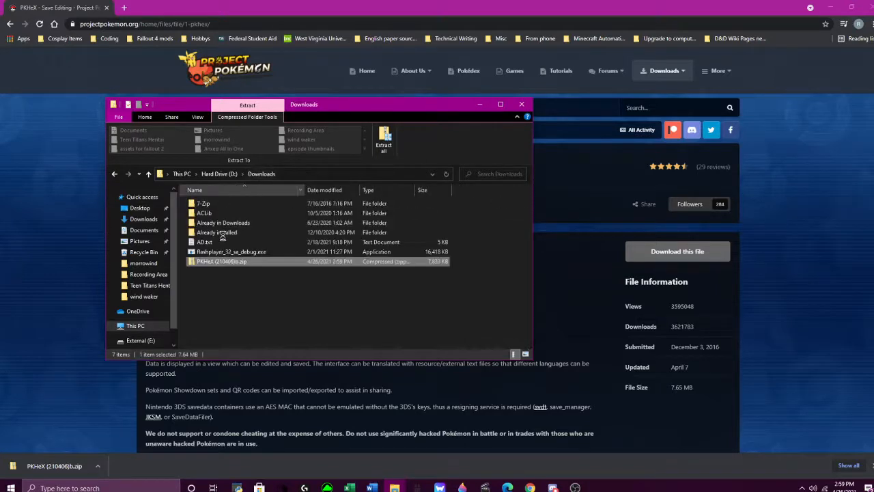
right_click(223, 262)
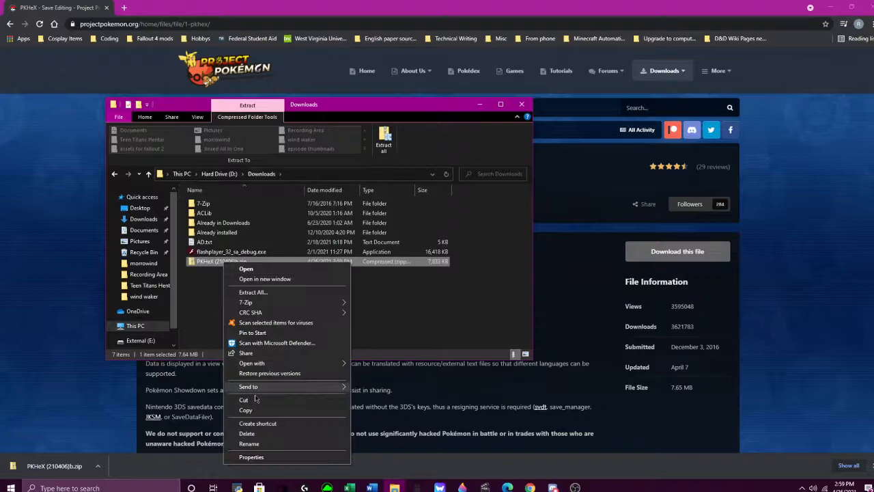
click(250, 433)
click(521, 103)
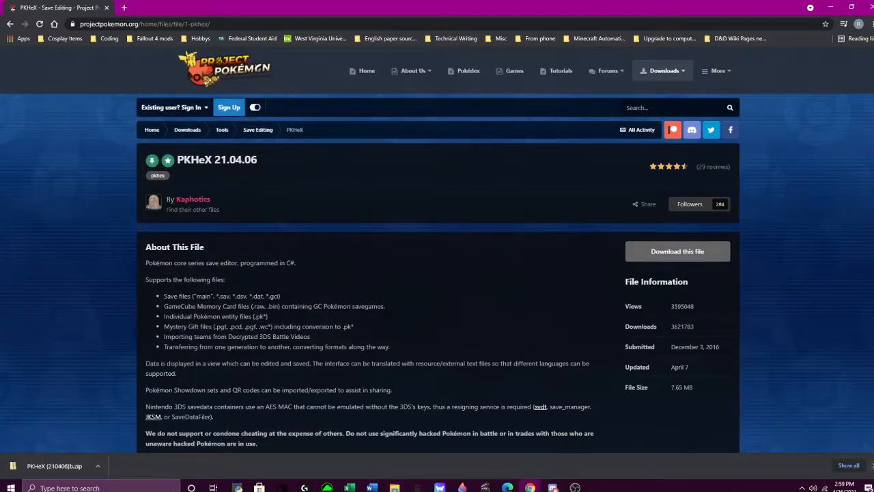
Examine the PKHeX page's supported file types and version notes, reopening the page from the Save Editing category
scroll(309, 324, down, 3)
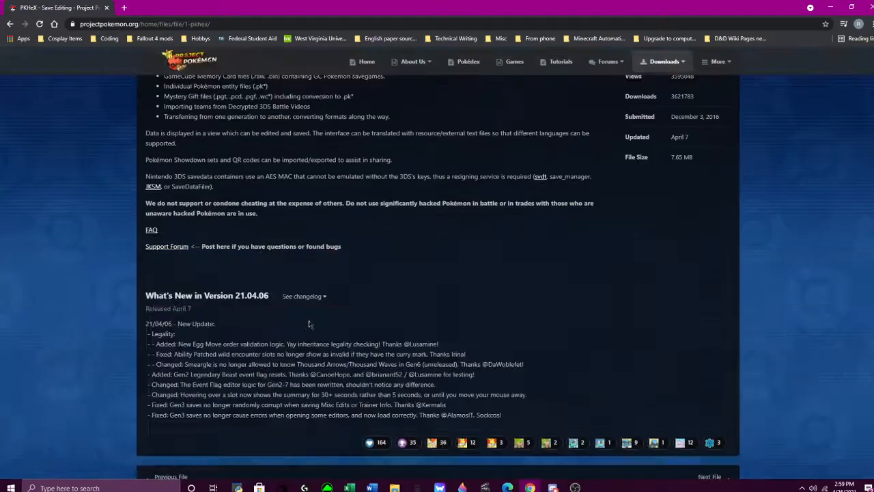
scroll(309, 324, down, 3)
scroll(301, 325, up, 6)
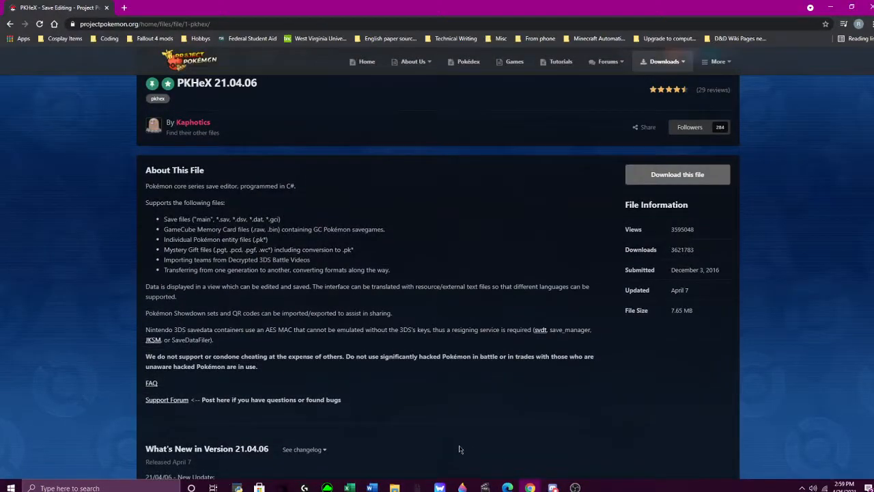
scroll(417, 421, up, 2)
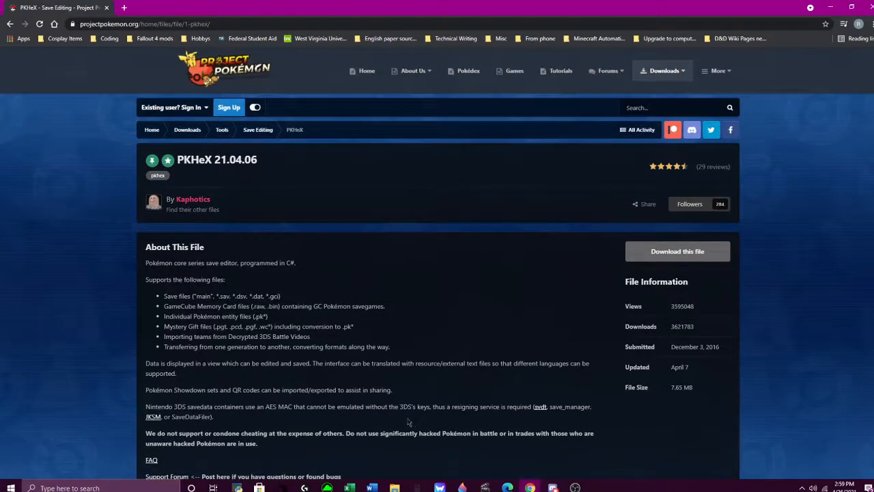
click(262, 137)
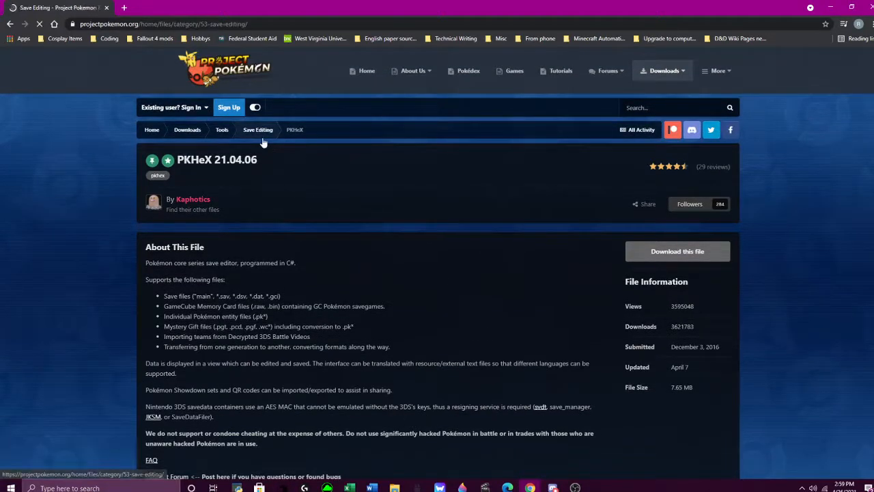
click(243, 299)
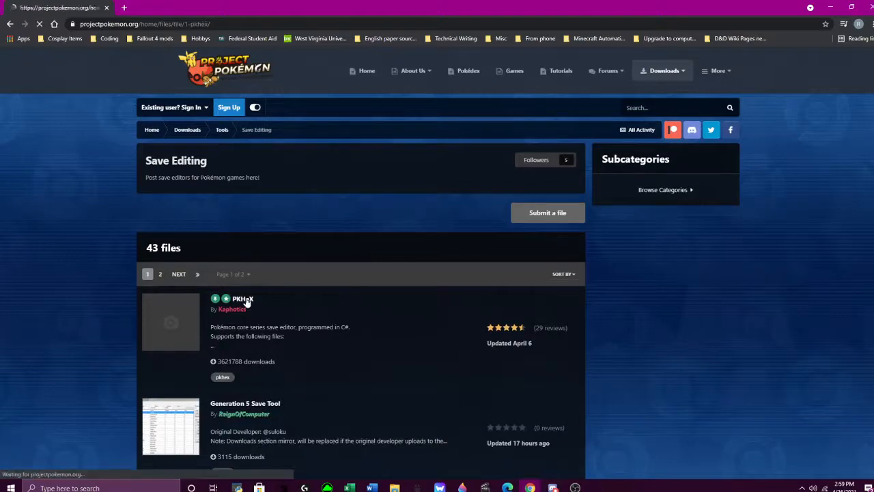
scroll(376, 241, down, 3)
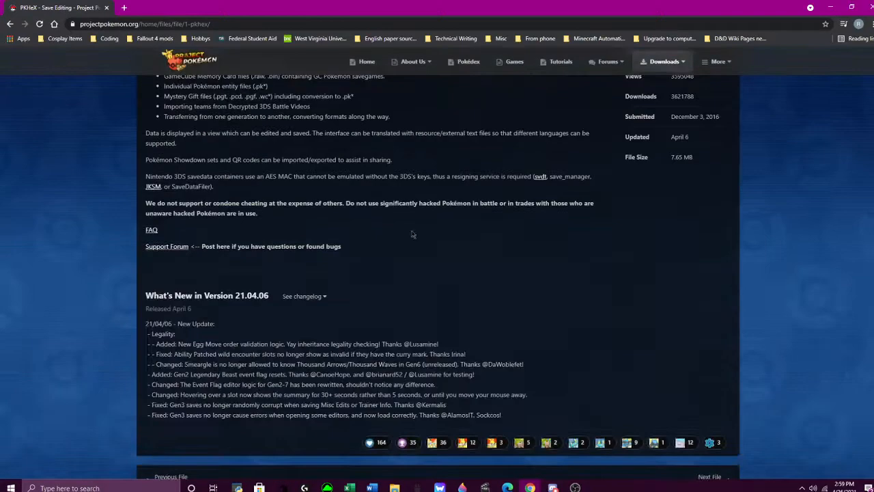
scroll(467, 202, down, 2)
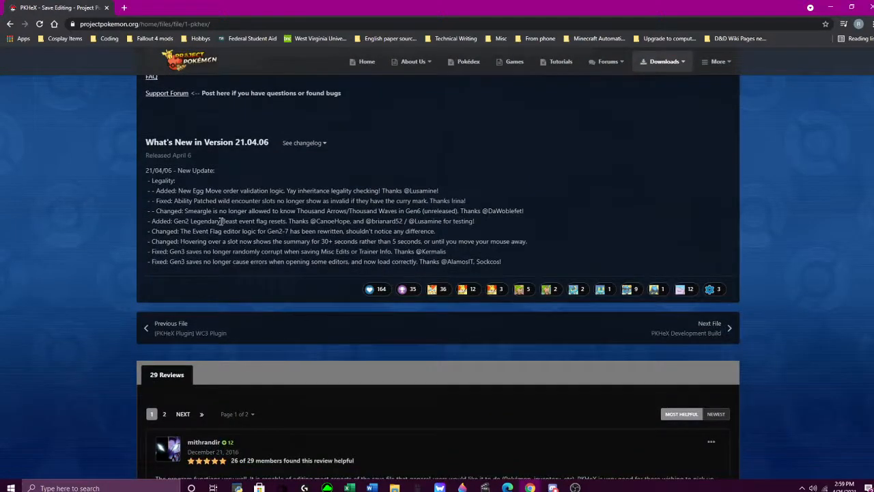
scroll(198, 187, up, 4)
scroll(208, 201, down, 1)
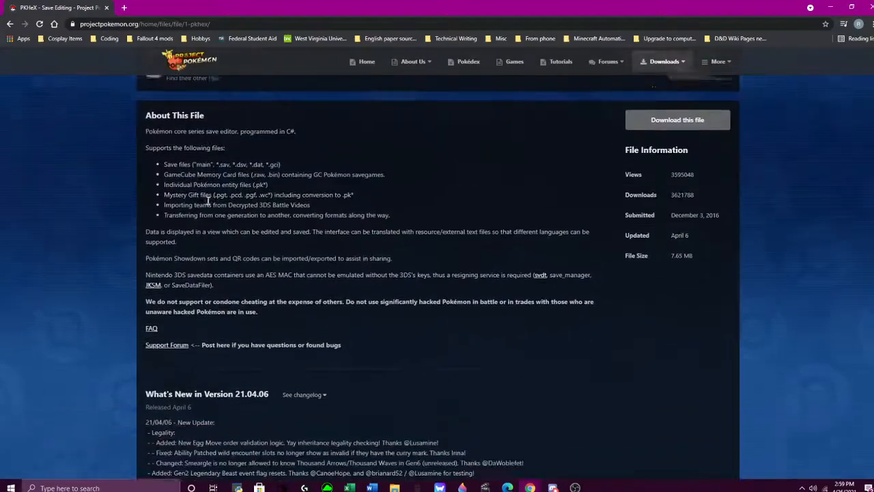
Launch the installed PKHeX from the desktop and place its window in front of the PKHeX download page
click(827, 6)
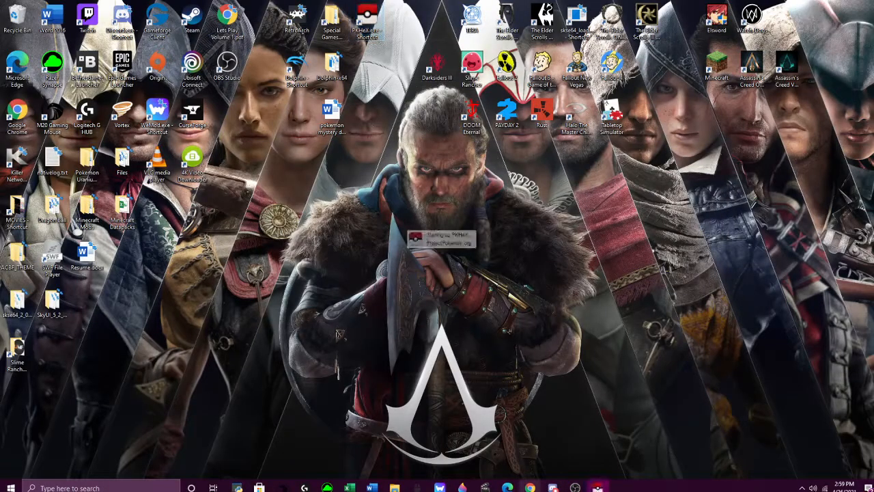
mouse_move(530, 487)
click(580, 457)
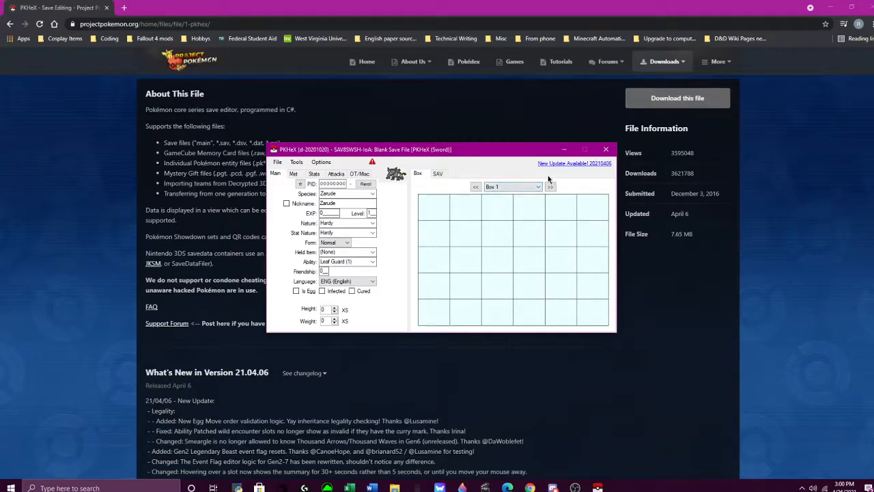
click(831, 7)
drag(518, 154, 504, 170)
mouse_move(530, 487)
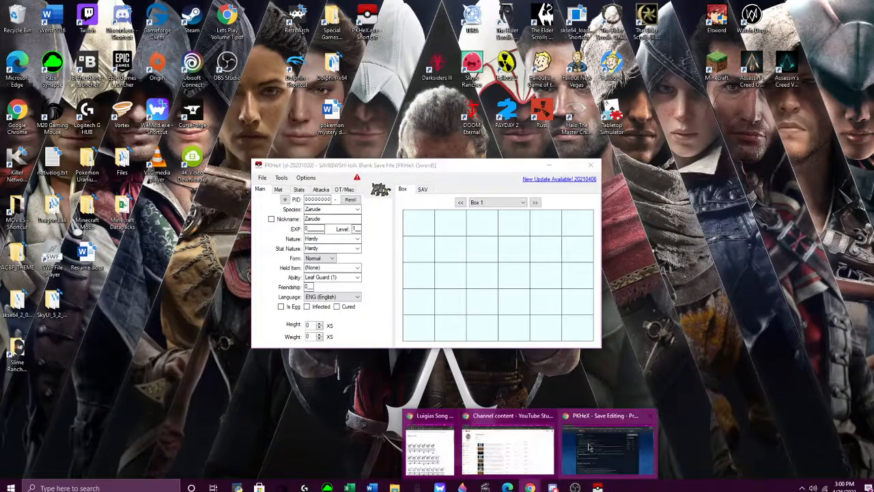
click(606, 447)
click(597, 487)
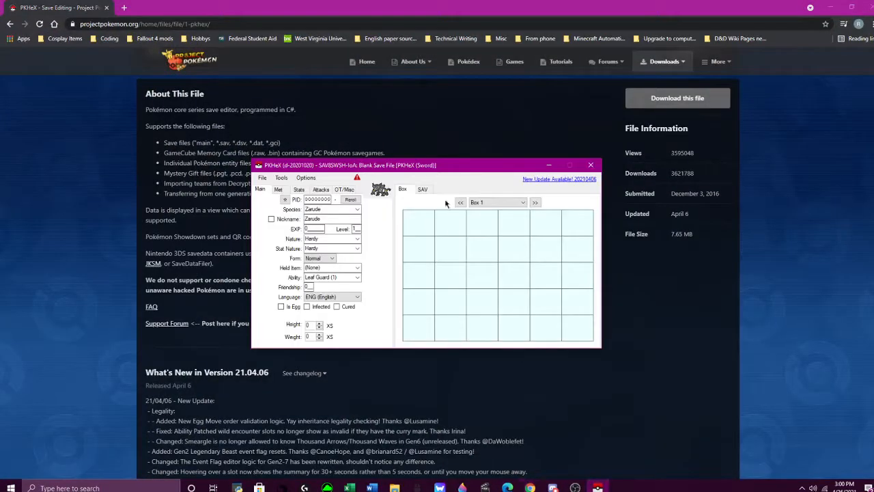
drag(449, 173, 407, 179)
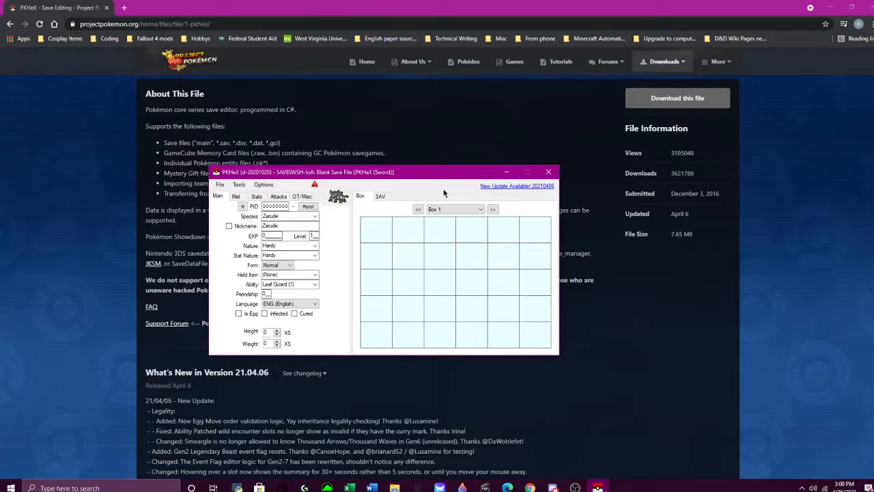
Follow the new update link in PKHeX, then close PKHeX and the duplicate download page
click(541, 185)
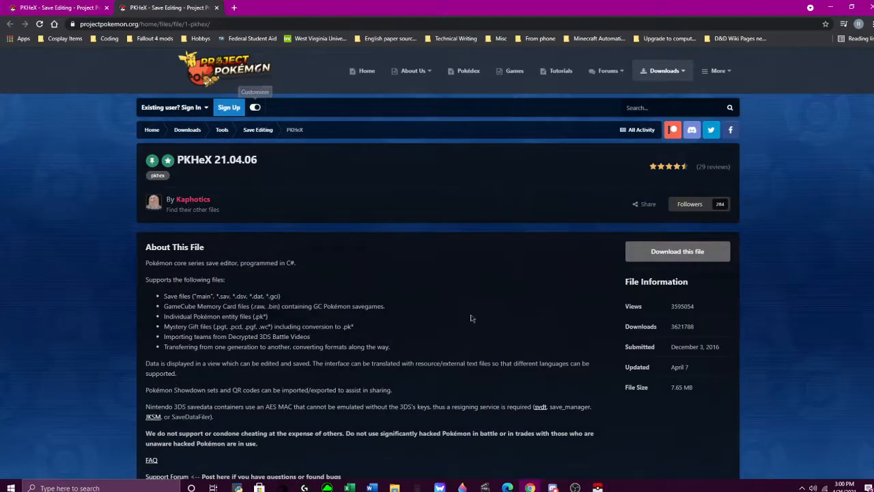
click(597, 487)
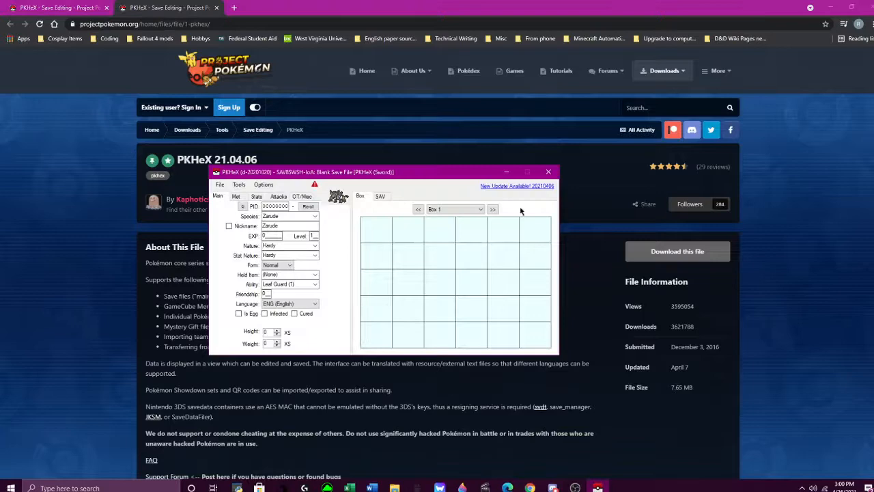
click(548, 171)
click(216, 8)
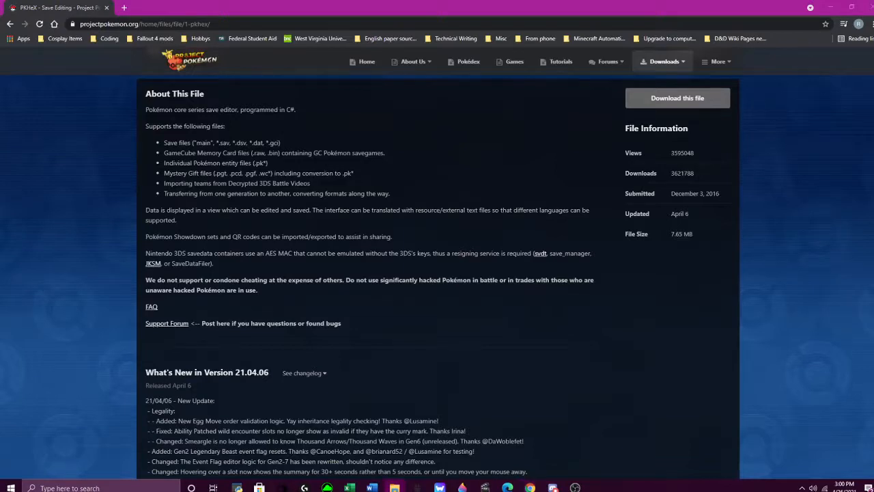
Open a new File Explorer window on the Desktop folder and move it to the other monitor
click(857, 317)
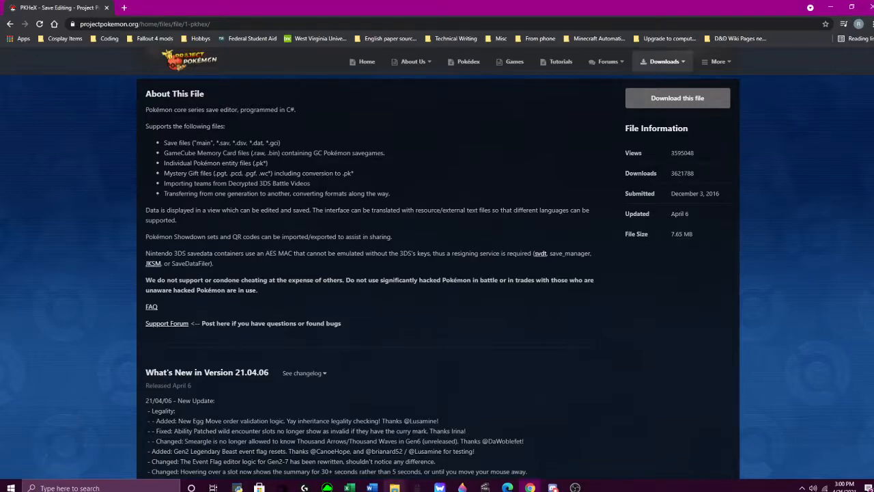
right_click(395, 487)
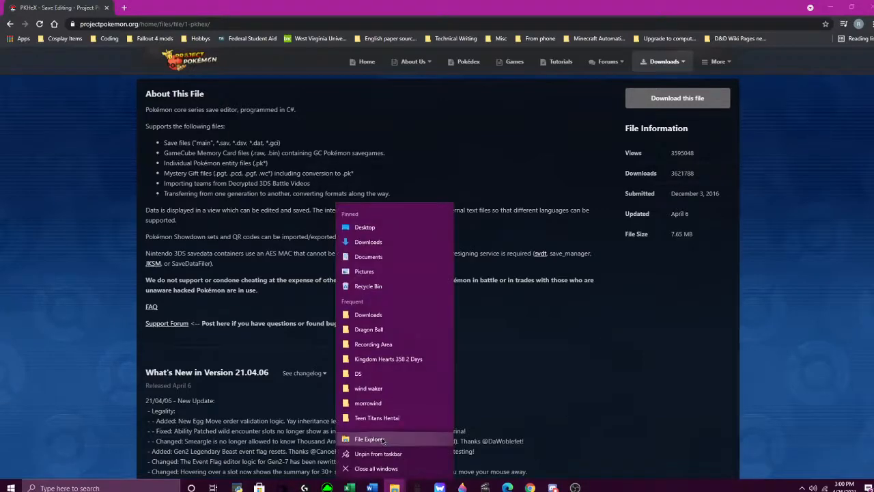
click(376, 438)
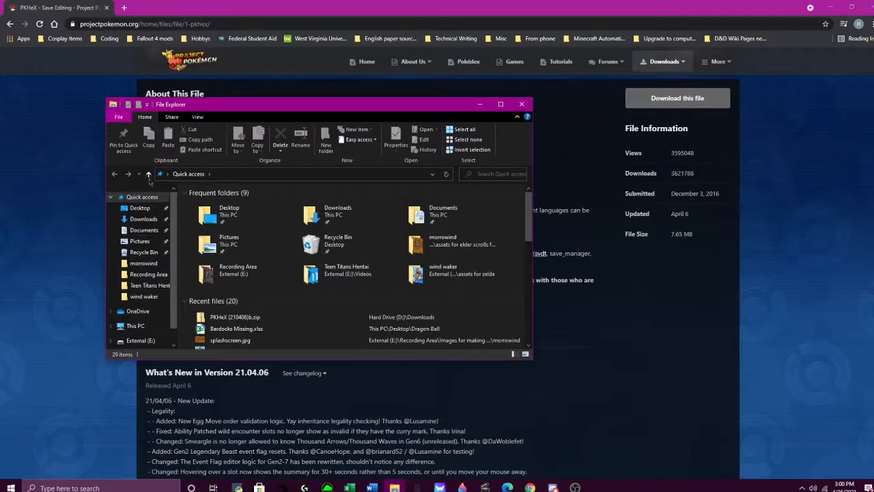
scroll(143, 256, down, 1)
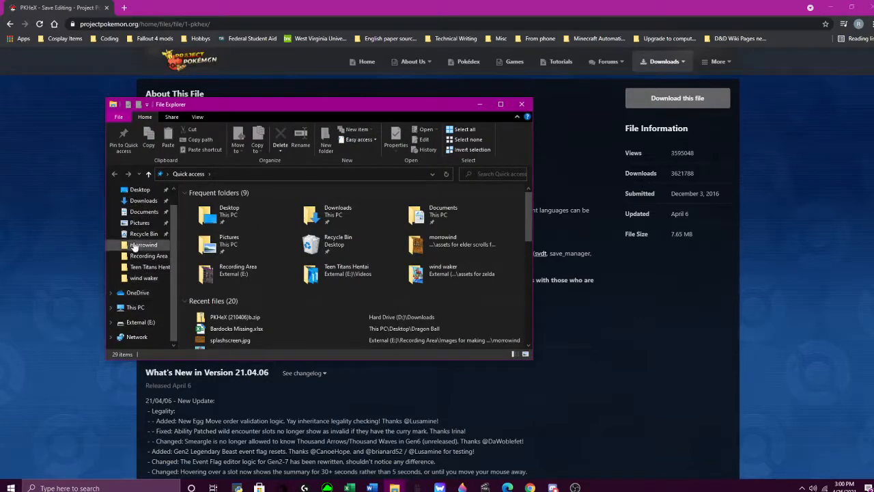
scroll(134, 236, up, 1)
click(139, 207)
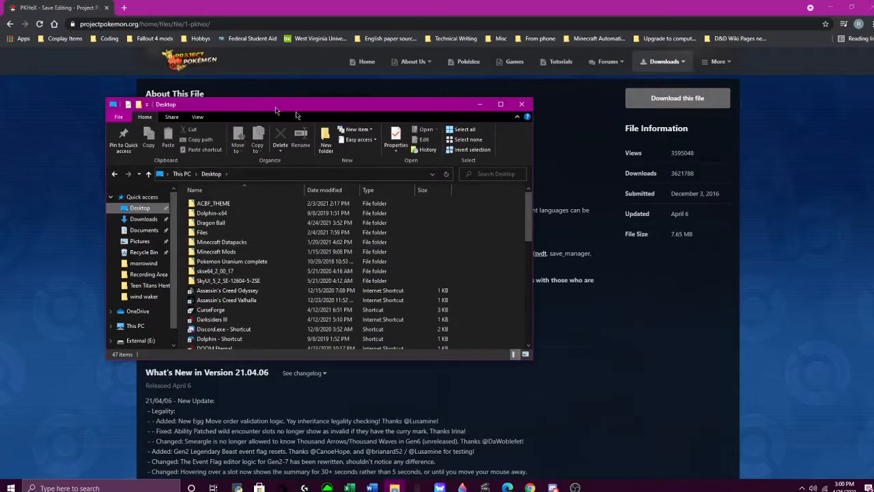
drag(273, 103, 873, 109)
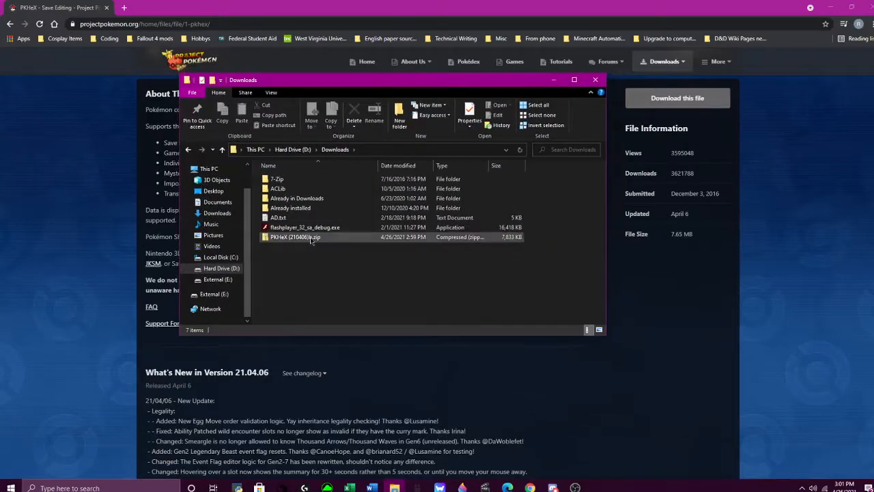
Extract the PKHeX zip directly into the Downloads folder with 7-Zip, then delete the zip file
click(312, 238)
right_click(312, 238)
mouse_move(348, 283)
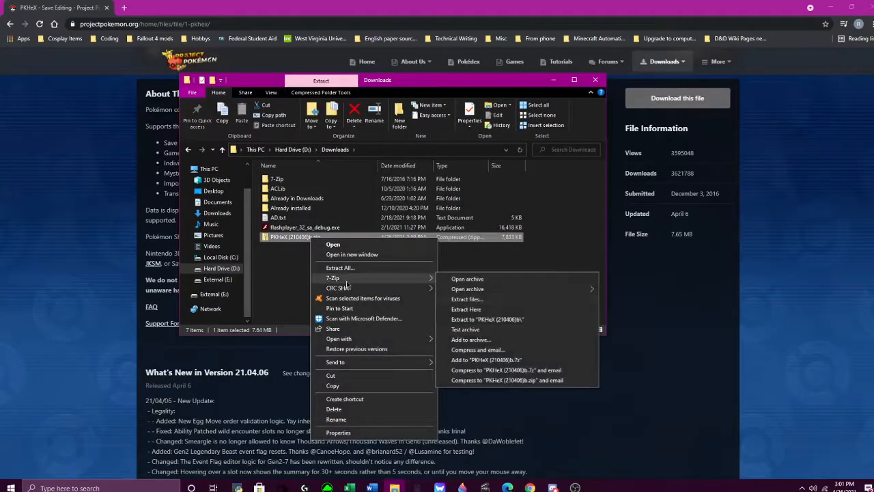
click(486, 314)
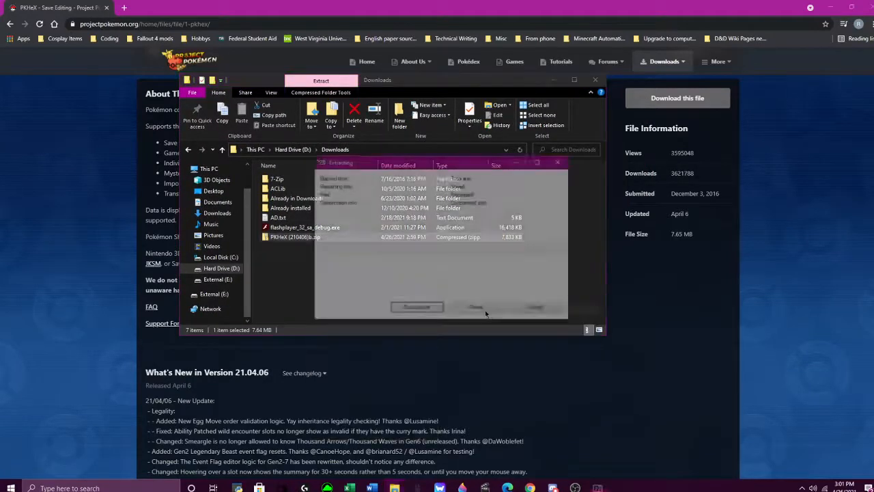
right_click(305, 238)
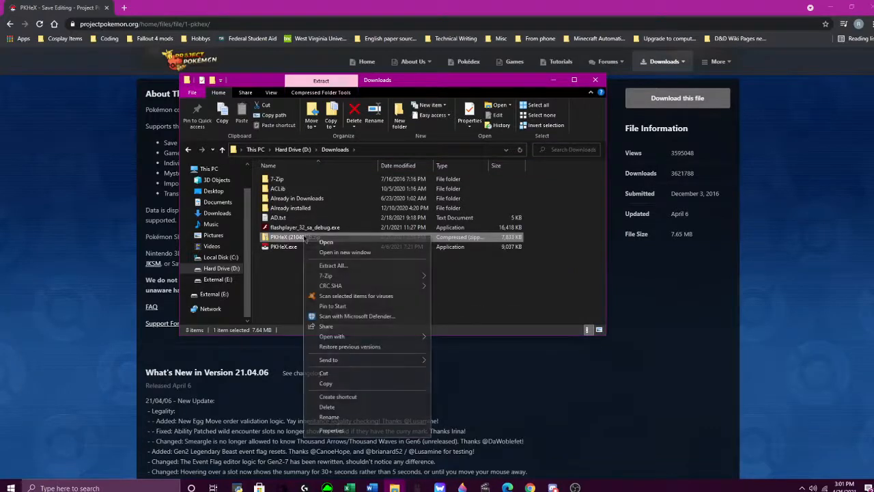
click(351, 408)
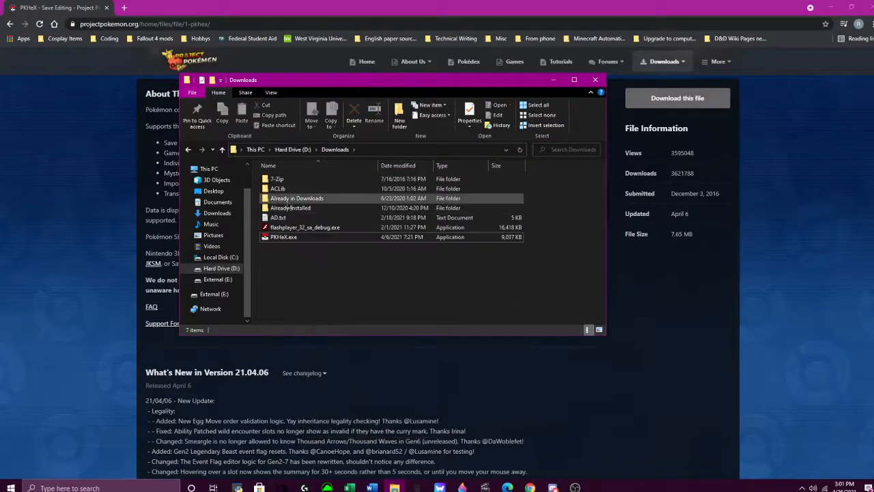
Test-launch the extracted PKHeX.exe from Downloads without creating a backup folder, then close it
click(291, 242)
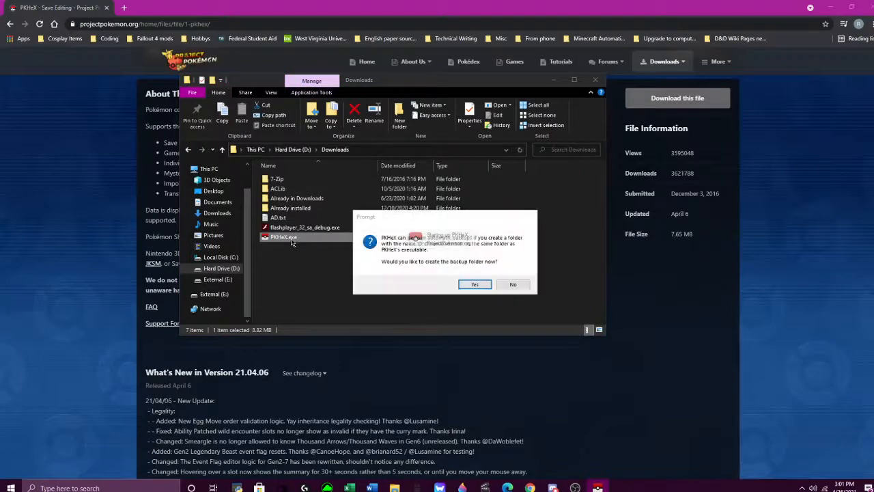
drag(441, 223, 372, 223)
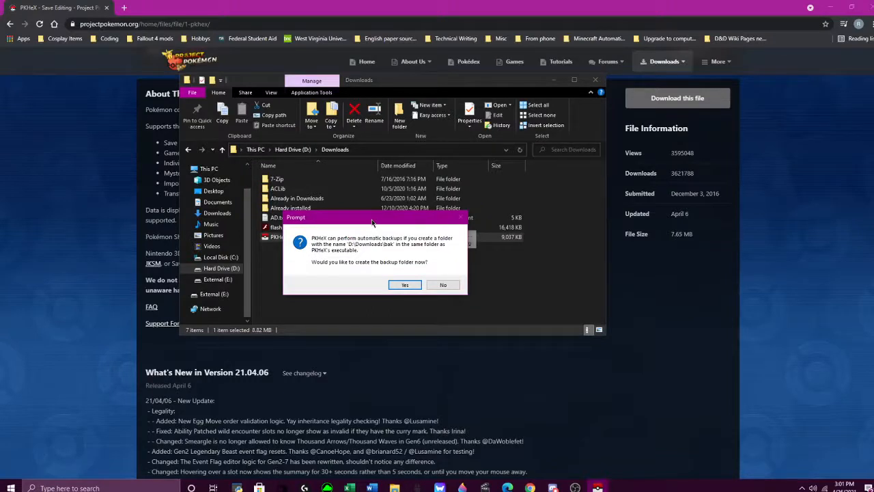
click(444, 285)
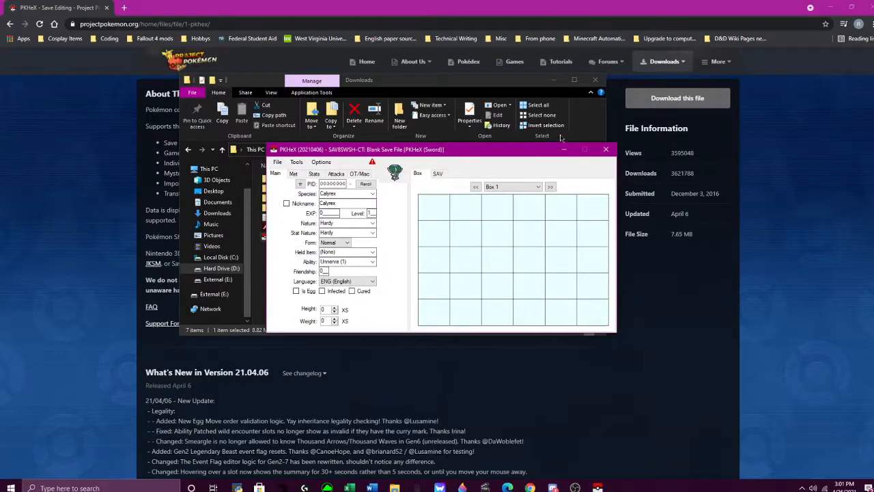
click(605, 151)
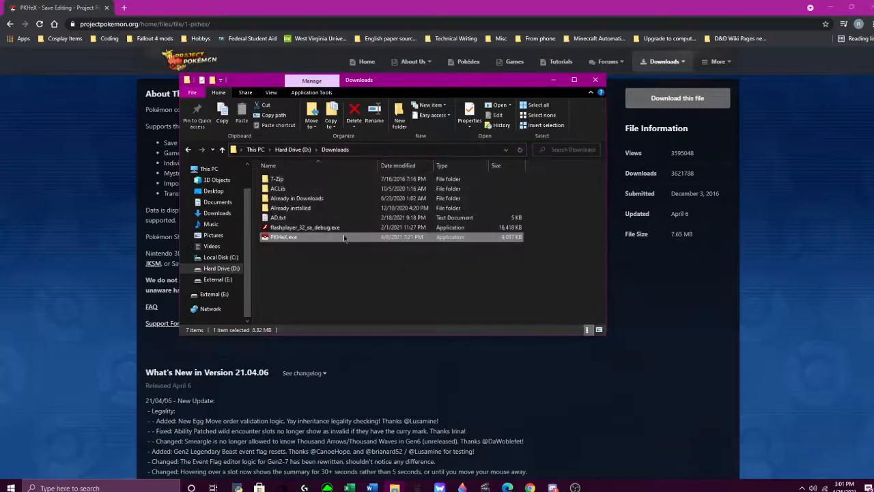
Minimise the browser and check the target location in the properties of the desktop PKHeX shortcut
click(830, 7)
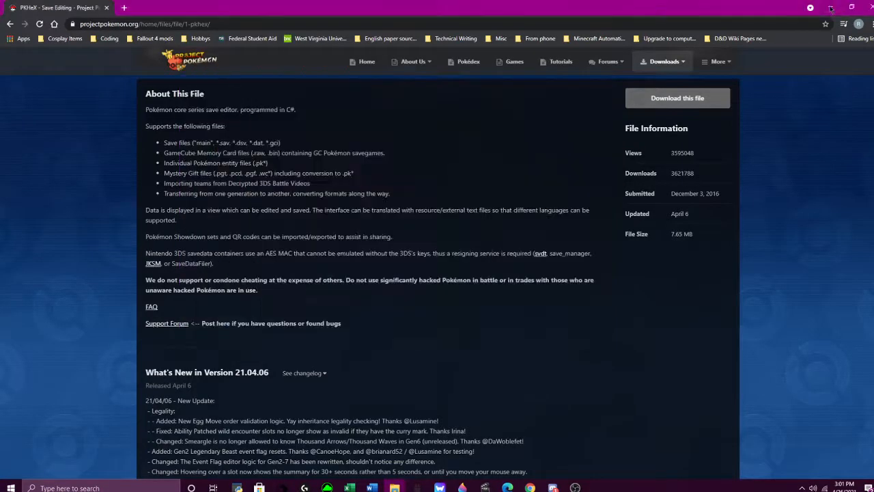
drag(416, 85, 337, 138)
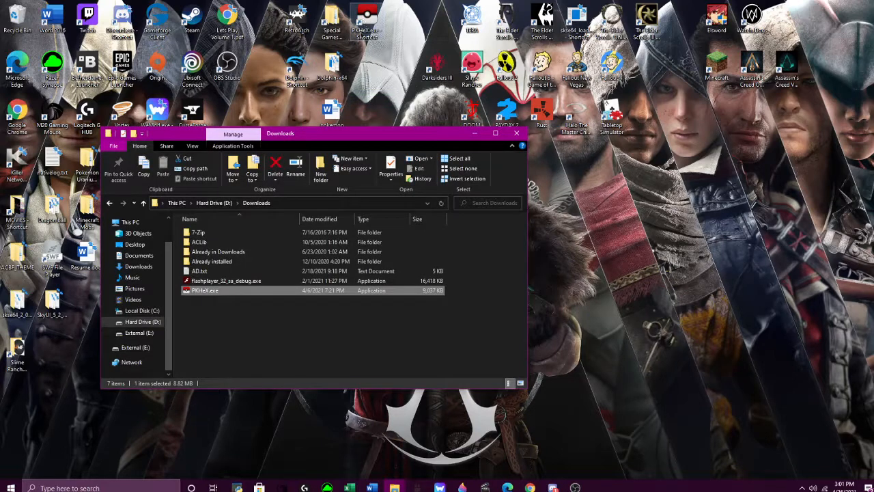
right_click(362, 12)
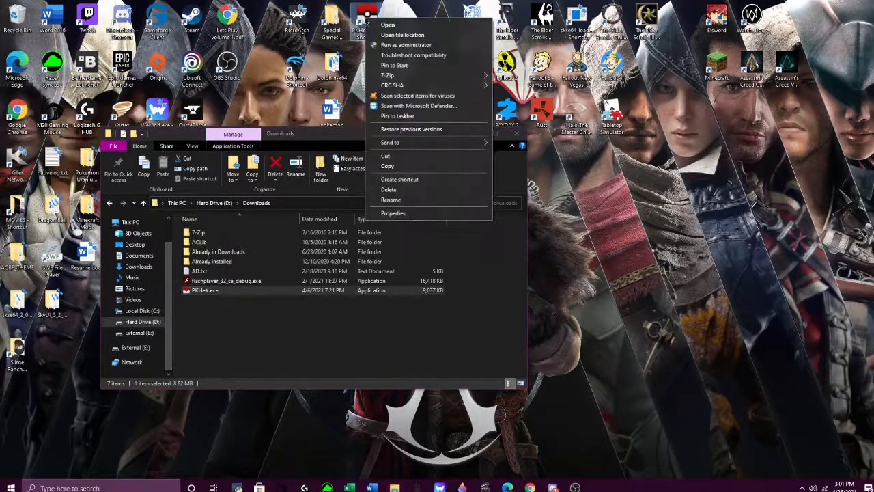
click(413, 211)
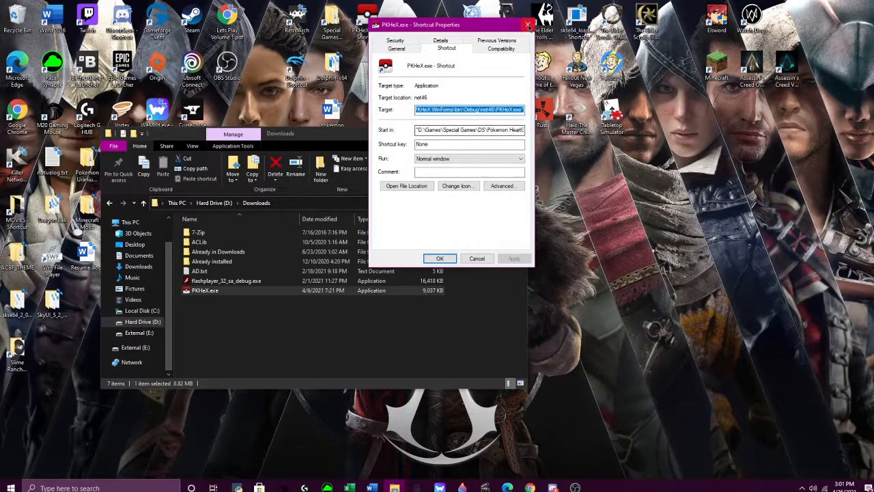
click(527, 25)
Open the PKHeX-master folder under Special Games, DS, Pokemon HeartGold in a window beside the Downloads window
double_click(332, 22)
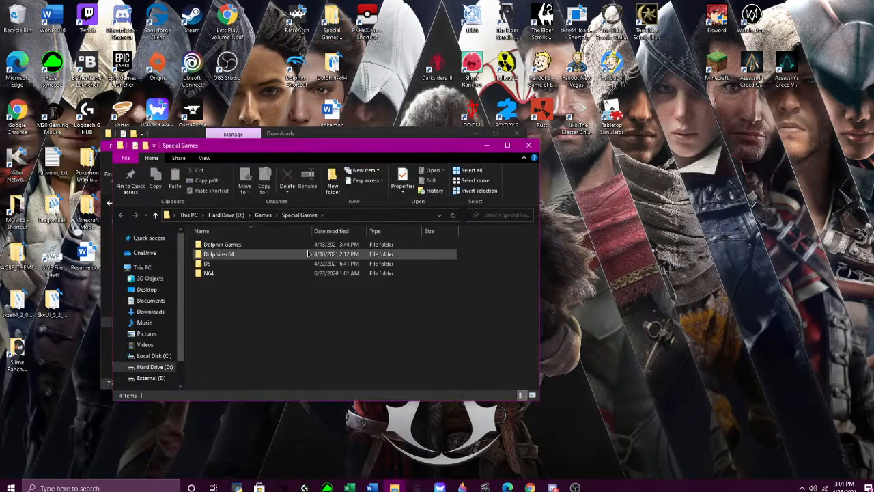
drag(300, 156, 564, 143)
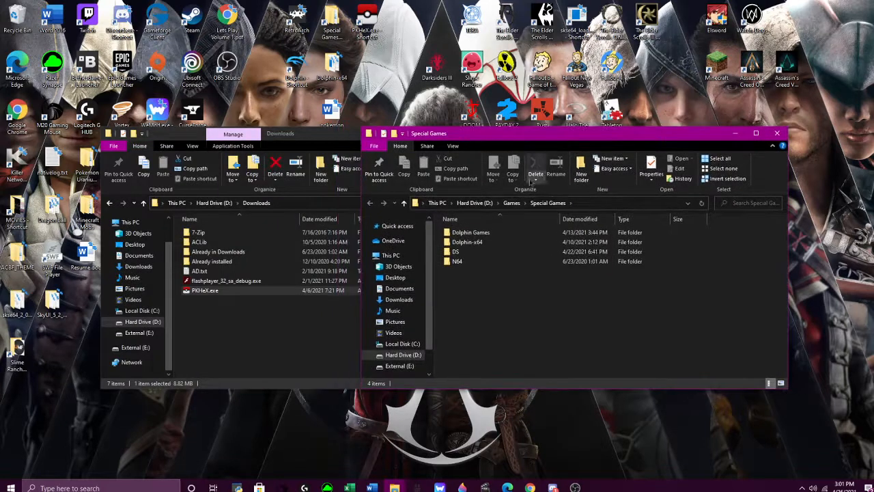
double_click(469, 252)
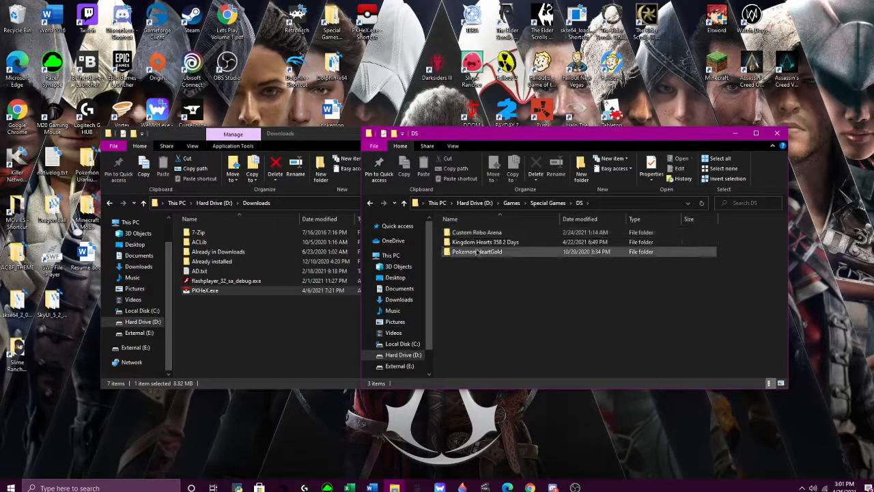
double_click(477, 252)
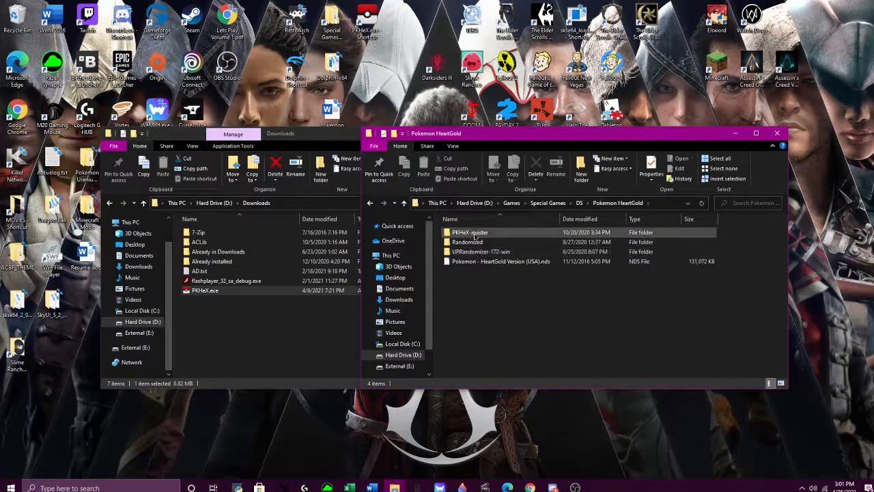
double_click(471, 233)
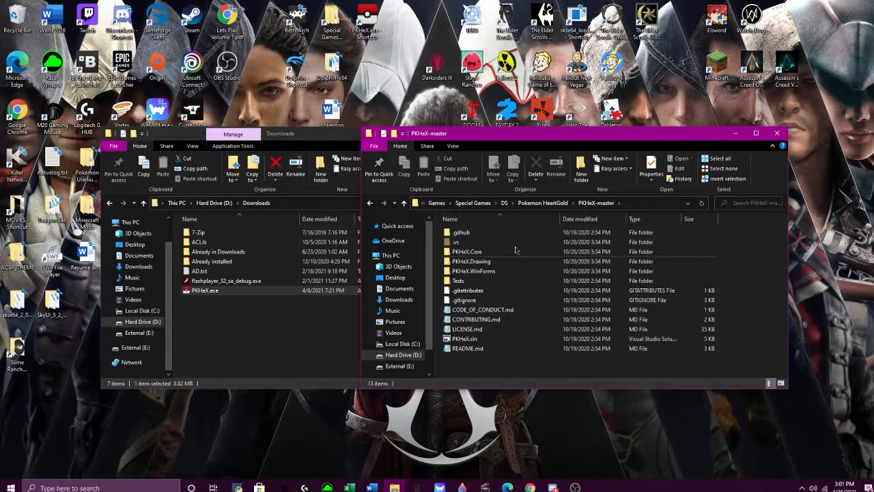
Look inside the PKHeX.Core subfolder of PKHeX-master, then return to the Pokemon HeartGold folder
click(546, 206)
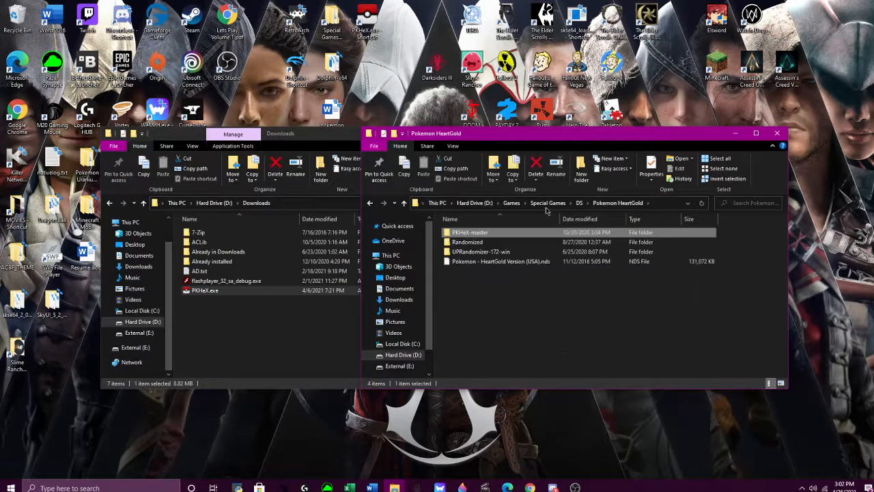
double_click(475, 234)
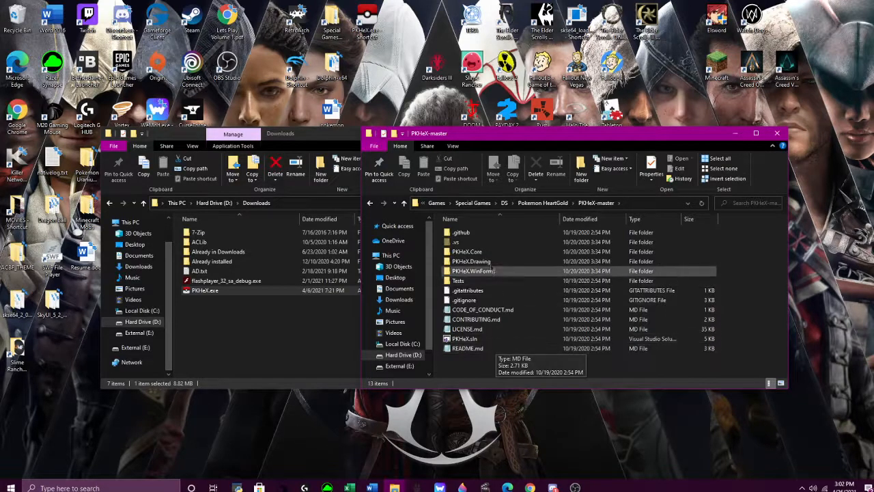
double_click(471, 251)
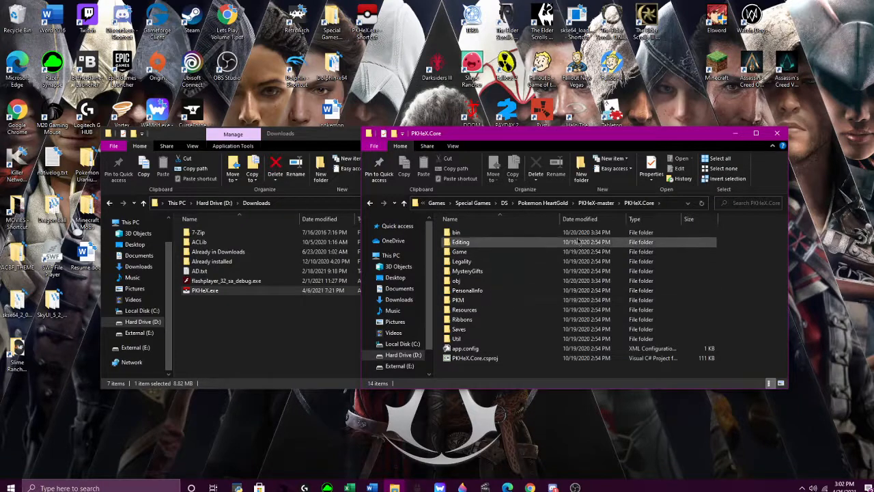
click(535, 203)
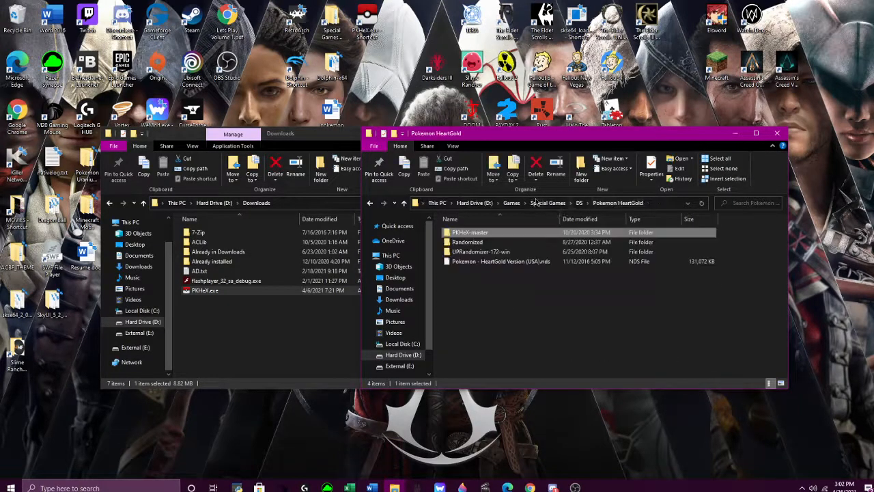
Move PKHeX.exe from the Downloads folder into the PKHeX-master folder
double_click(480, 235)
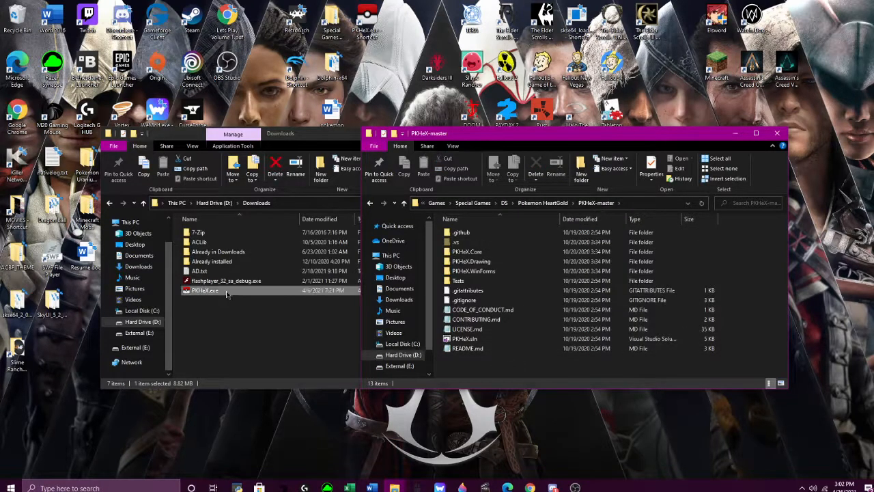
drag(205, 290, 488, 374)
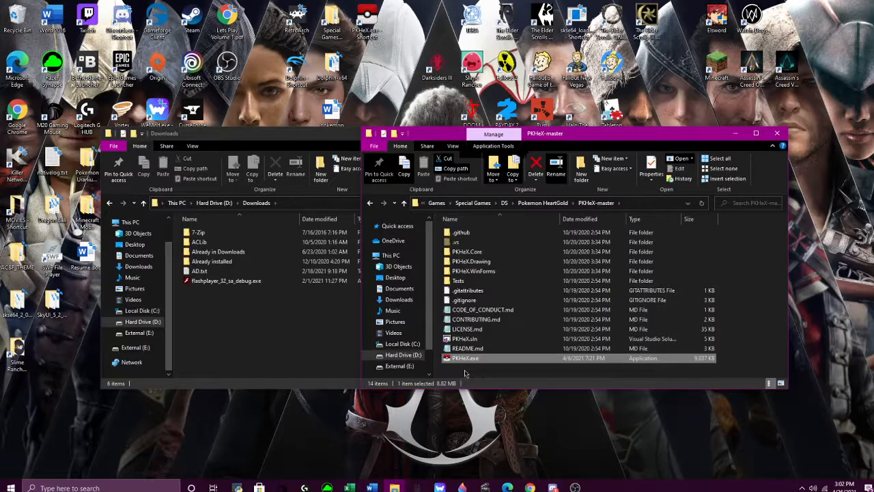
Replace the old desktop PKHeX shortcut with a new one created from PKHeX.exe in PKHeX-master, deleting the extra shortcut in the folder
right_click(353, 25)
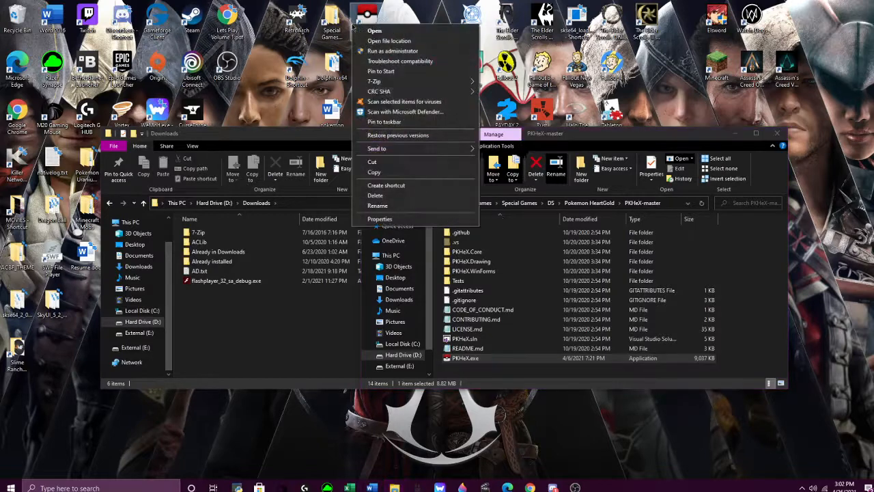
click(375, 196)
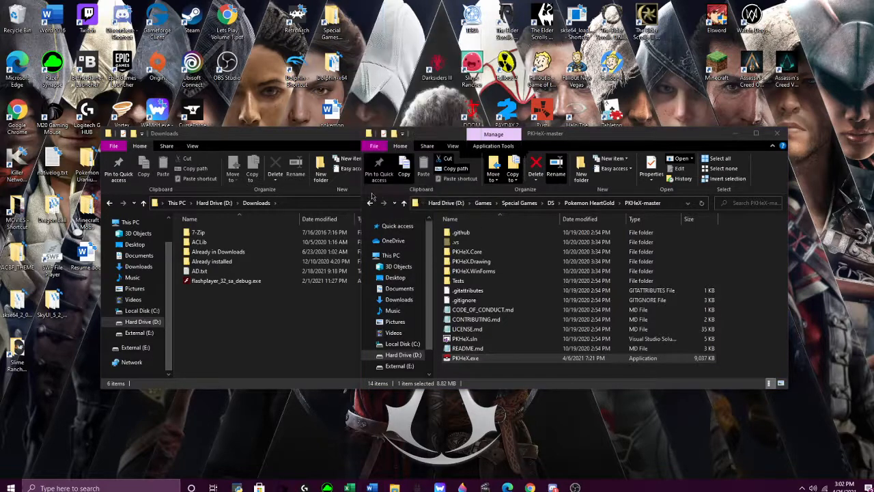
right_click(488, 363)
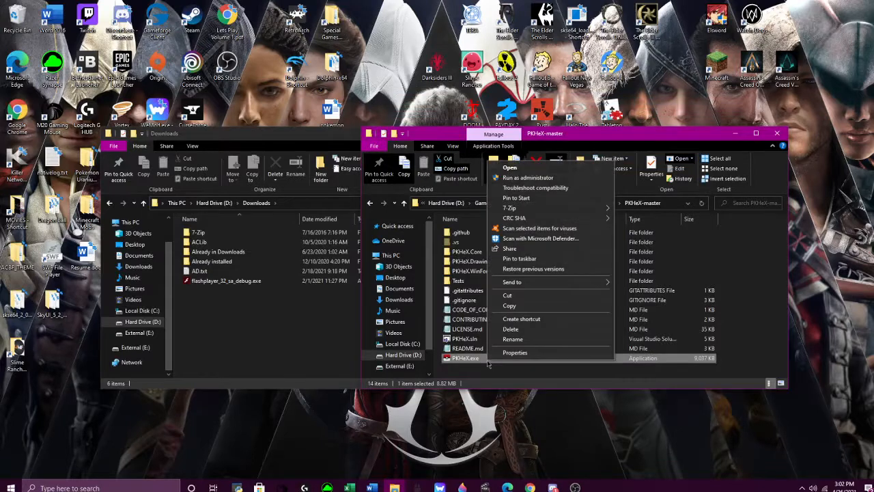
click(521, 321)
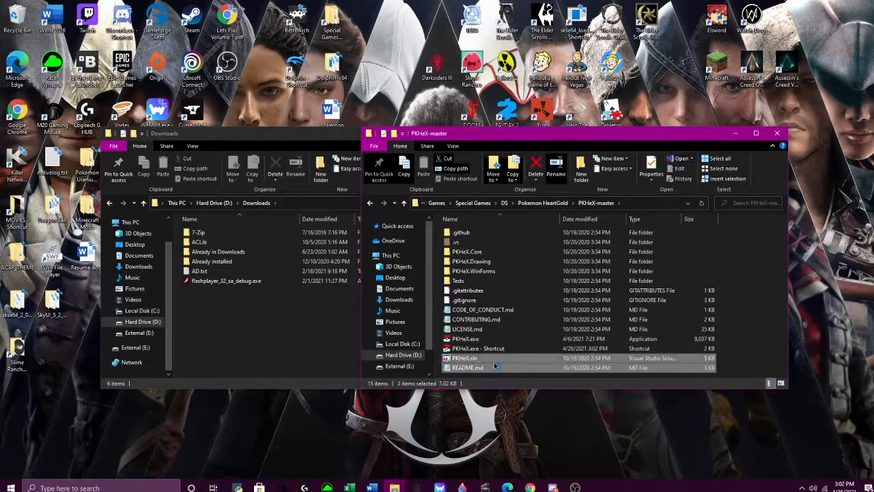
drag(495, 355, 367, 24)
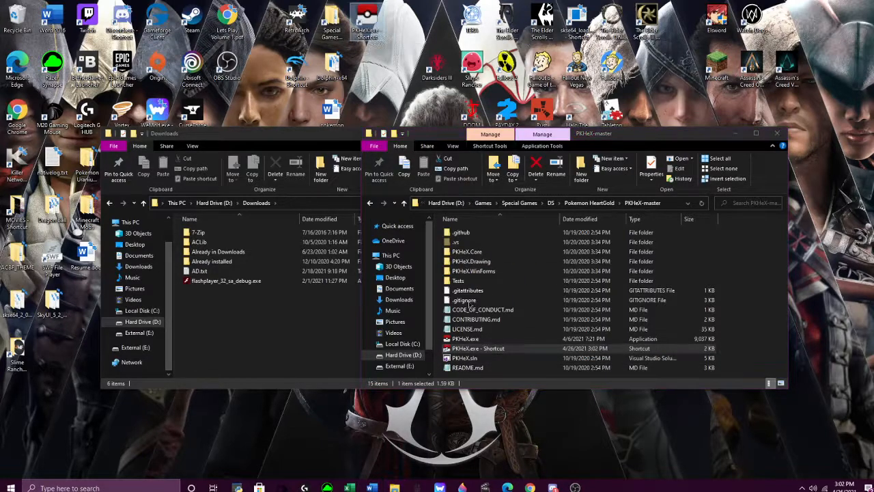
right_click(486, 350)
click(504, 319)
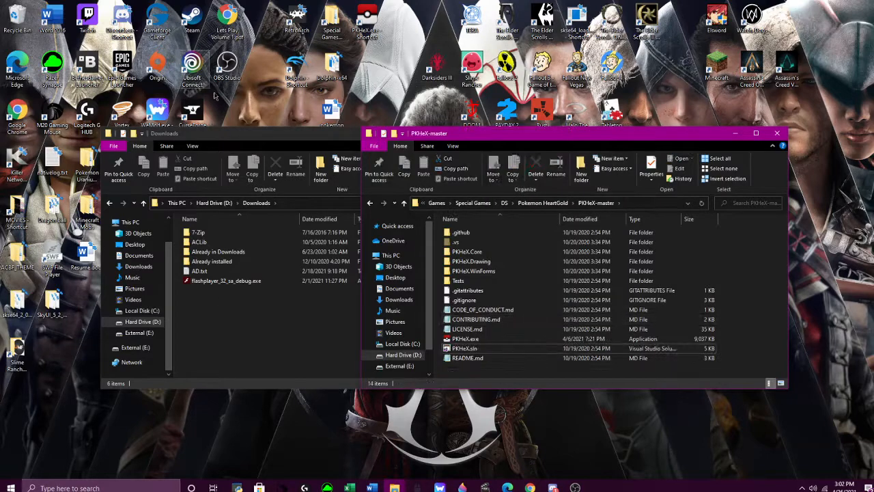
Close the Downloads window and minimise the PKHeX-master window to clear the desktop
click(290, 136)
click(515, 133)
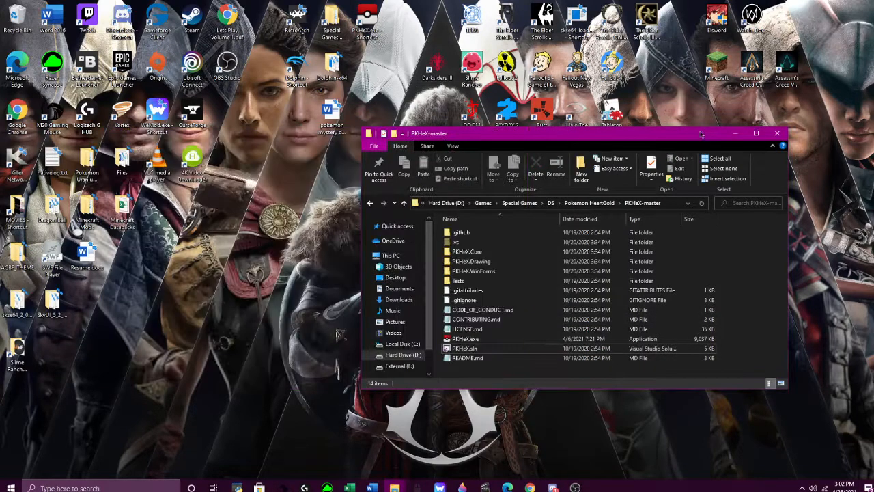
drag(702, 137, 605, 130)
click(637, 127)
Launch PKHeX from the new desktop shortcut and let it create its automatic backup folder
double_click(366, 18)
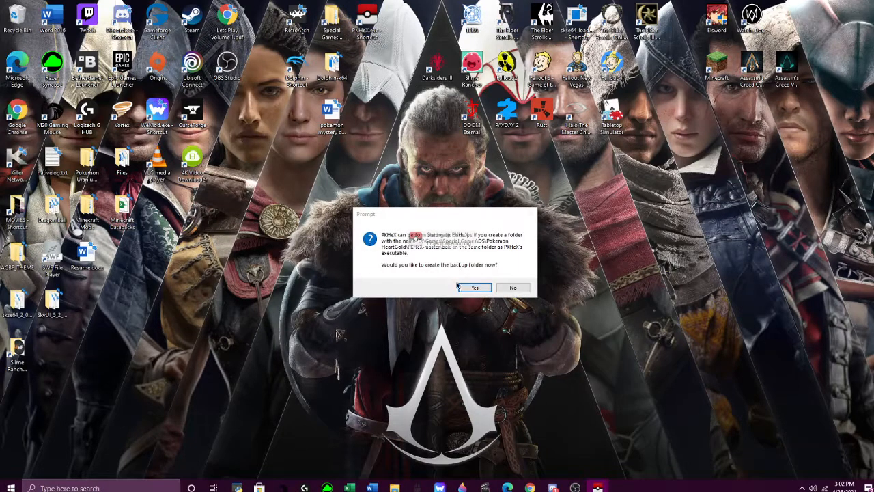
click(475, 287)
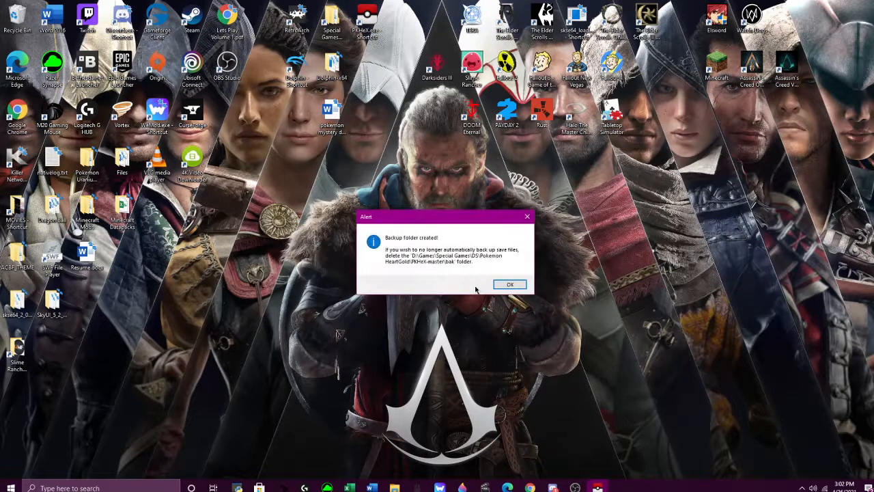
click(505, 284)
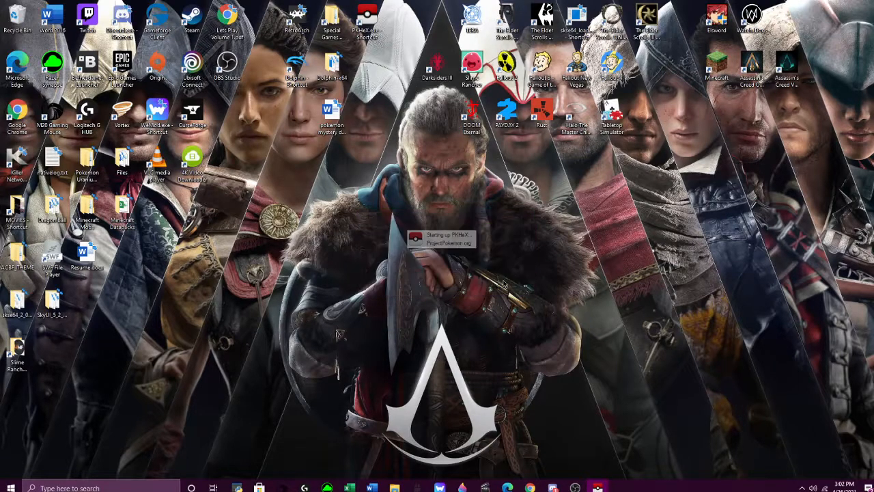
Bring the PKHeX-master folder window back to the front to check for the bak folder
mouse_move(394, 487)
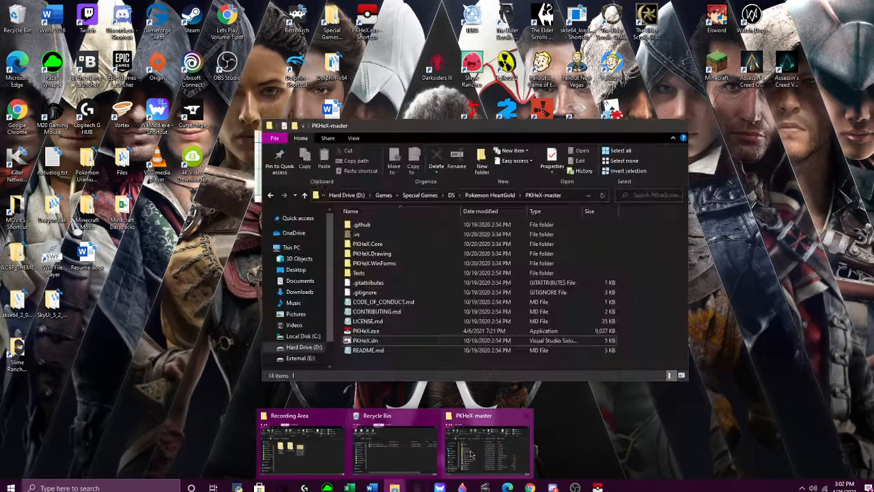
click(467, 433)
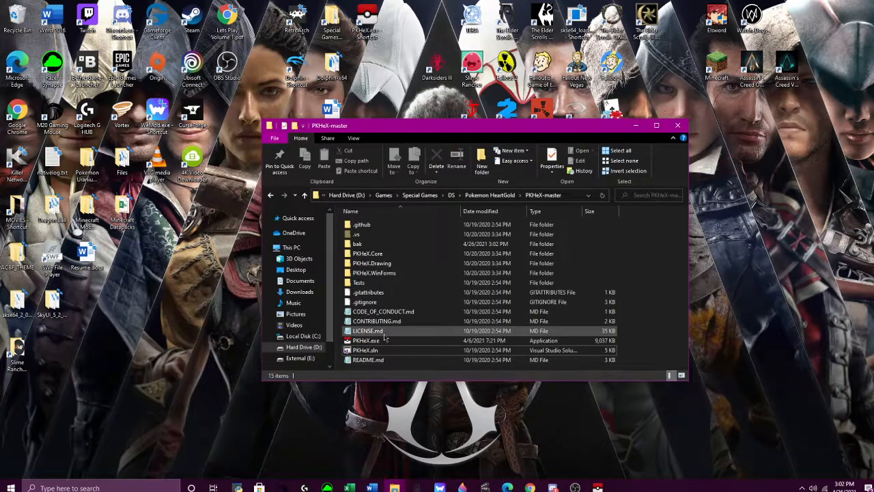
Check the contents of the bak folder, return to PKHeX-master through Pokemon HeartGold, and minimise the folder window
double_click(394, 244)
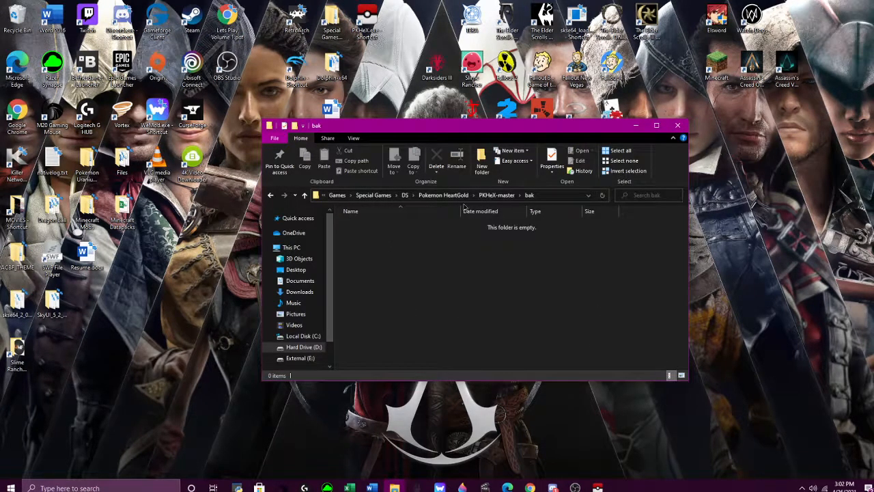
click(443, 195)
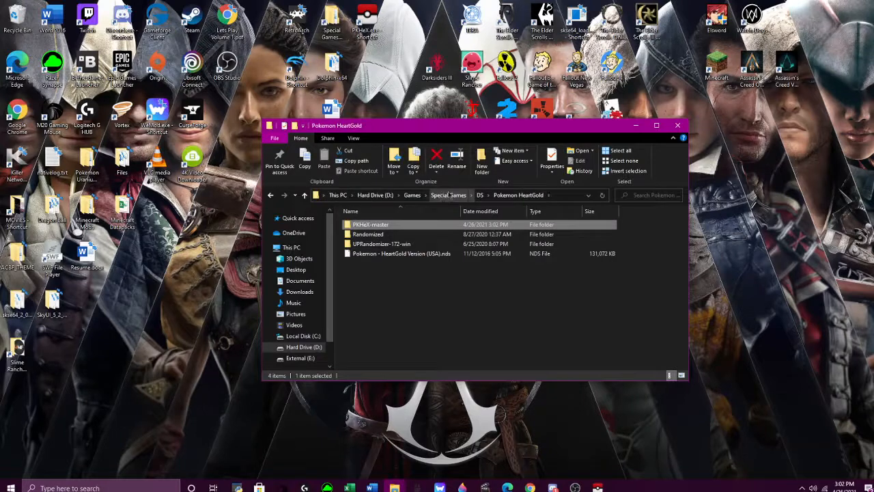
double_click(405, 226)
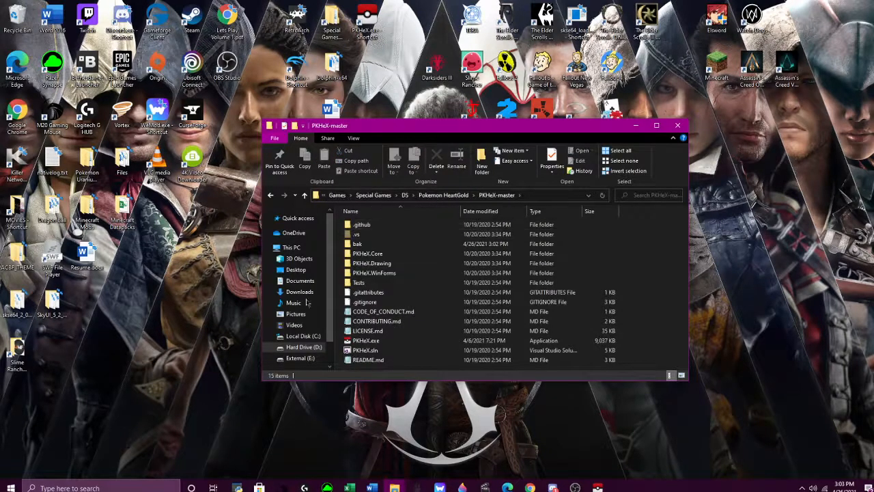
click(636, 125)
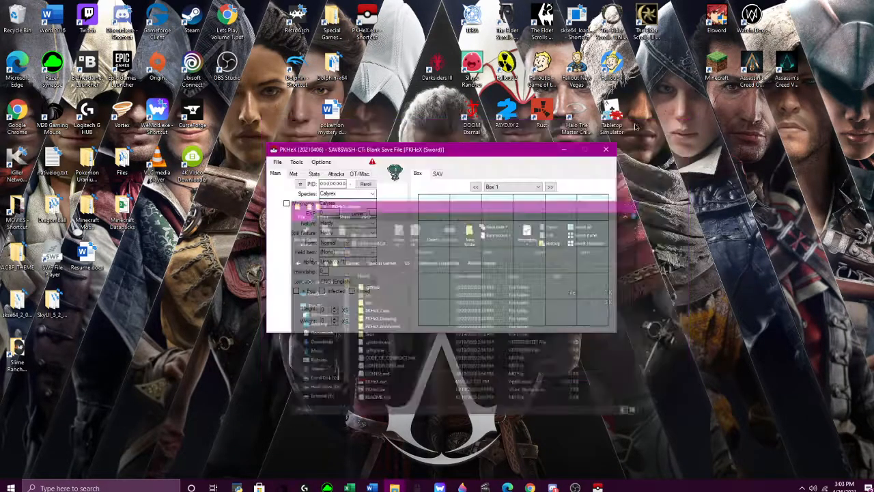
Start opening a save file in PKHeX and look through Program Files (x86) on the C: drive
drag(367, 151, 349, 145)
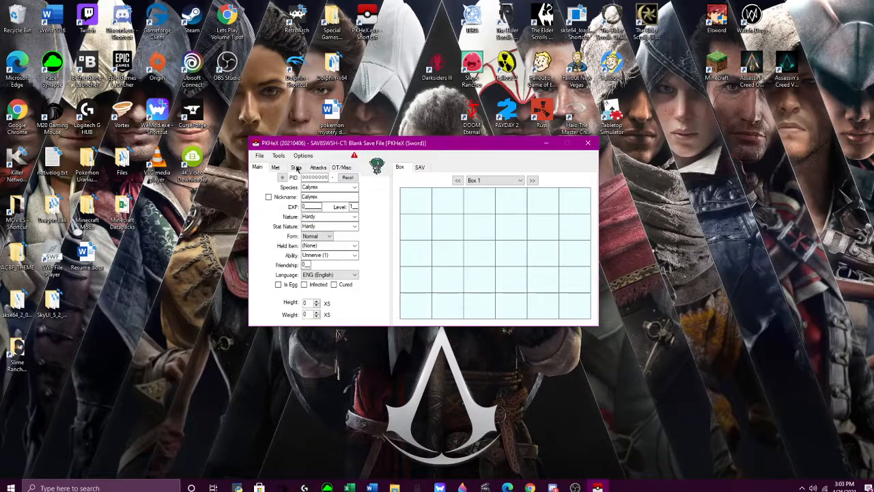
click(260, 155)
click(276, 166)
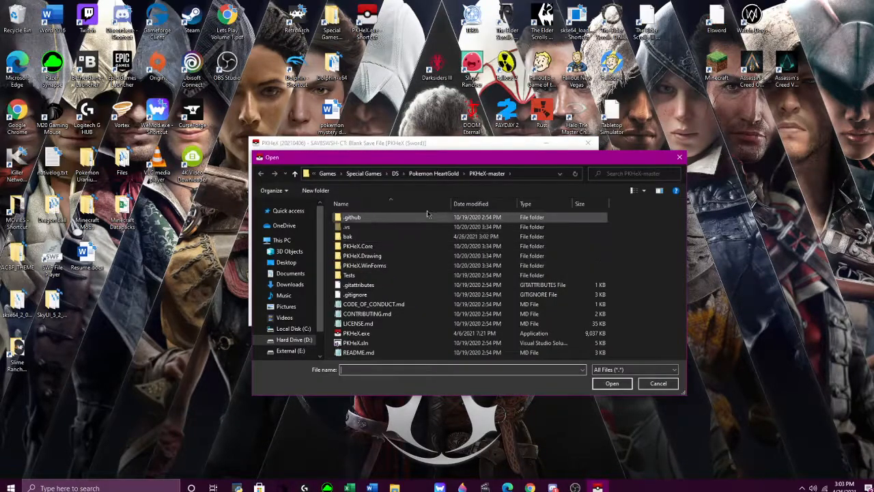
click(425, 173)
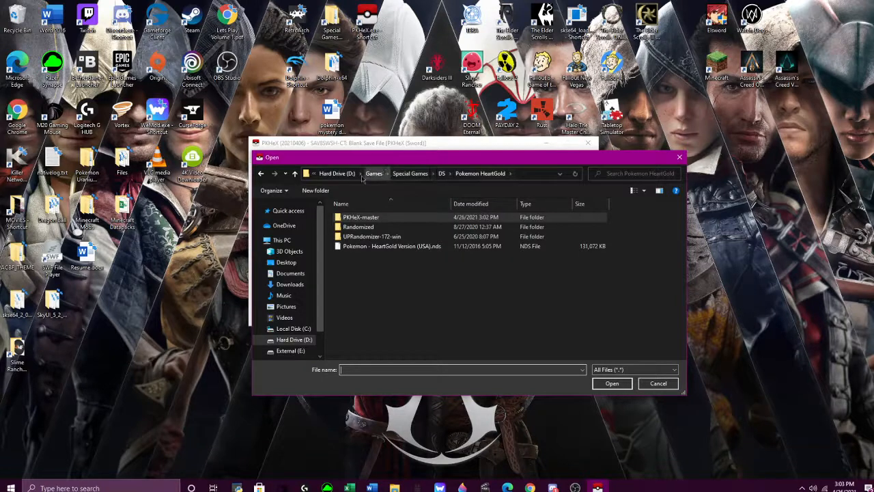
click(286, 328)
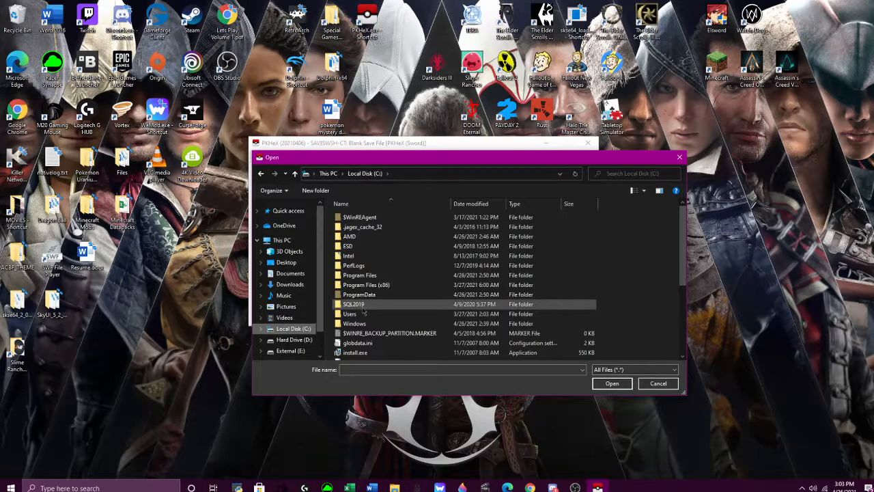
double_click(369, 284)
scroll(424, 300, down, 5)
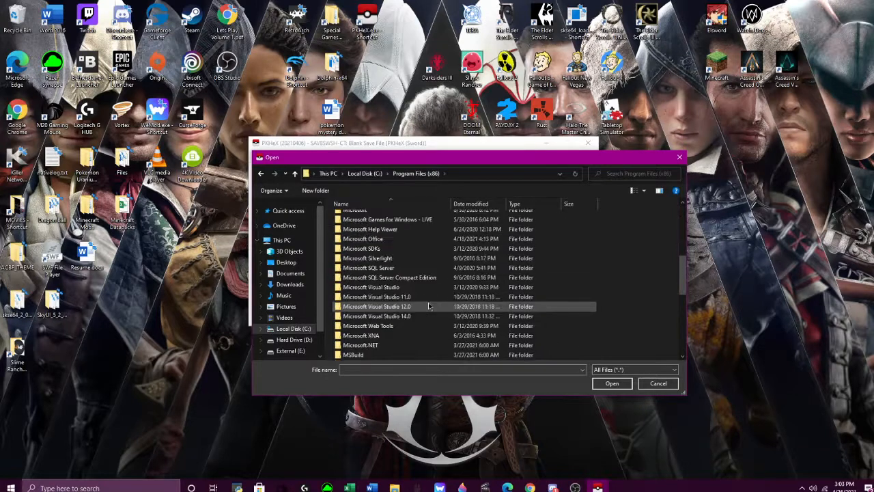
scroll(428, 306, down, 8)
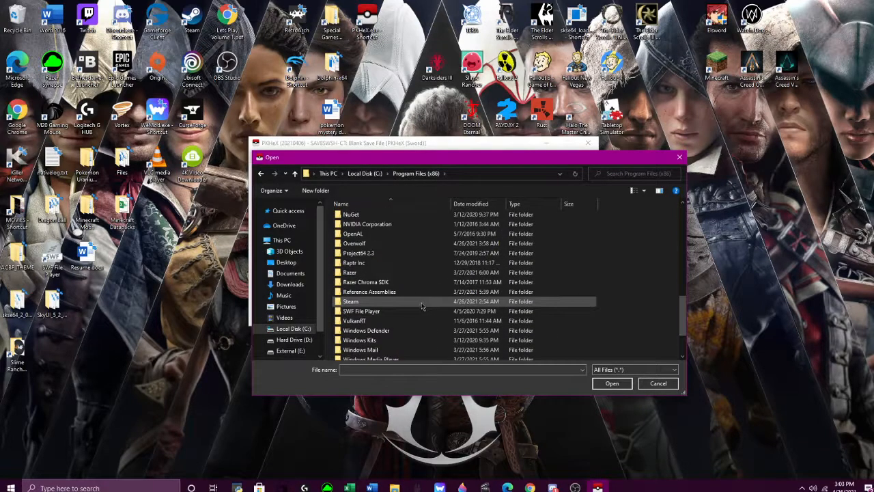
Look through the personal profile folder under C:\Users for save files and cancel the Open dialog
click(290, 329)
double_click(356, 313)
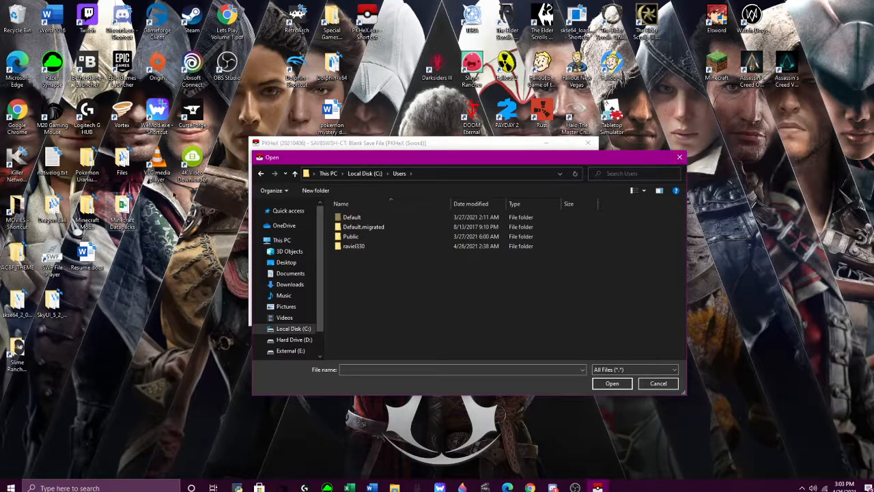
double_click(366, 247)
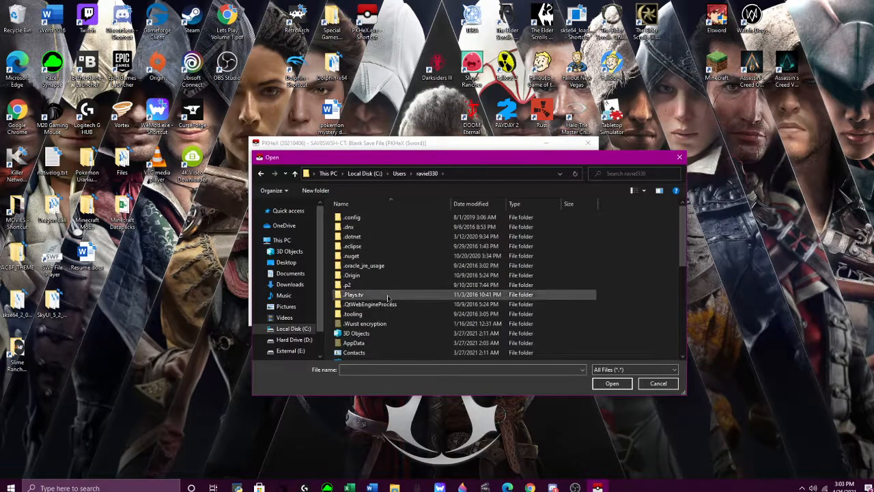
scroll(388, 320, down, 10)
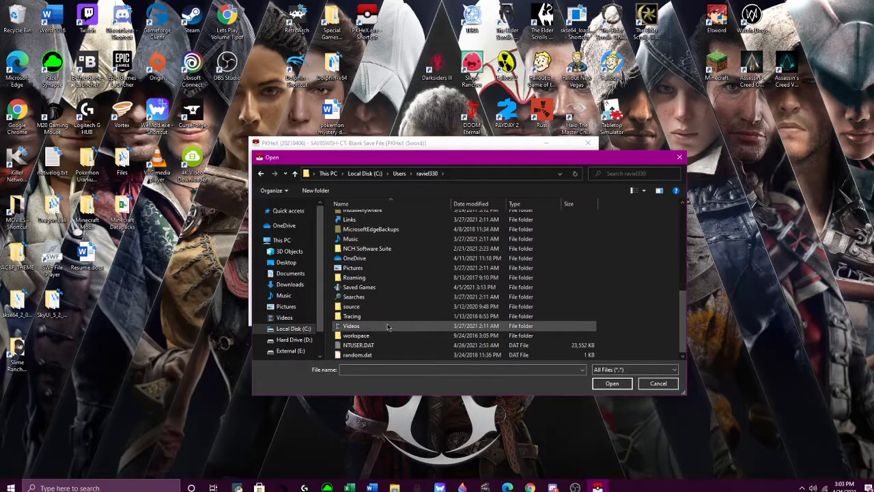
click(287, 329)
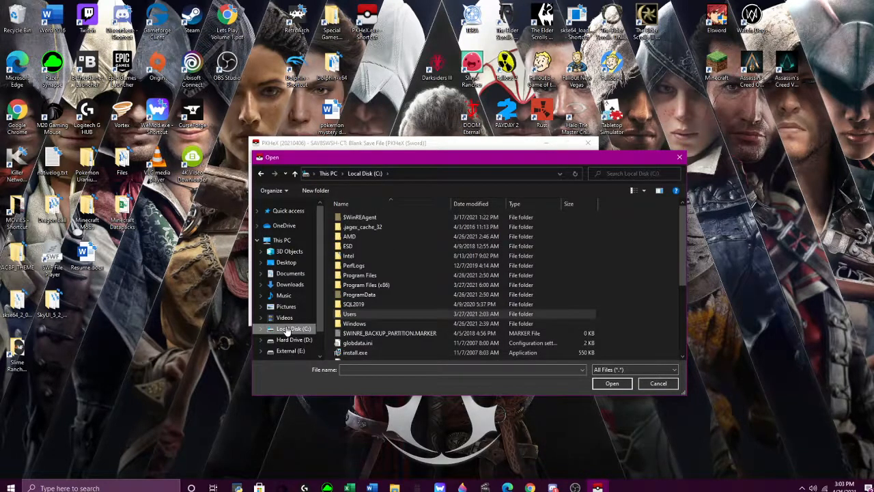
click(679, 157)
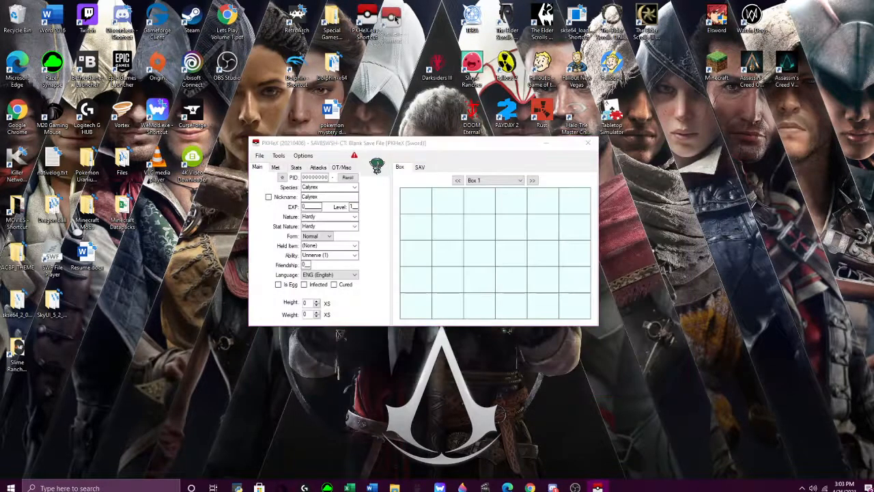
Move the new PKHeX shortcut aside on the desktop and delete it, bringing the older PKHeX shortcut back
drag(392, 24, 437, 21)
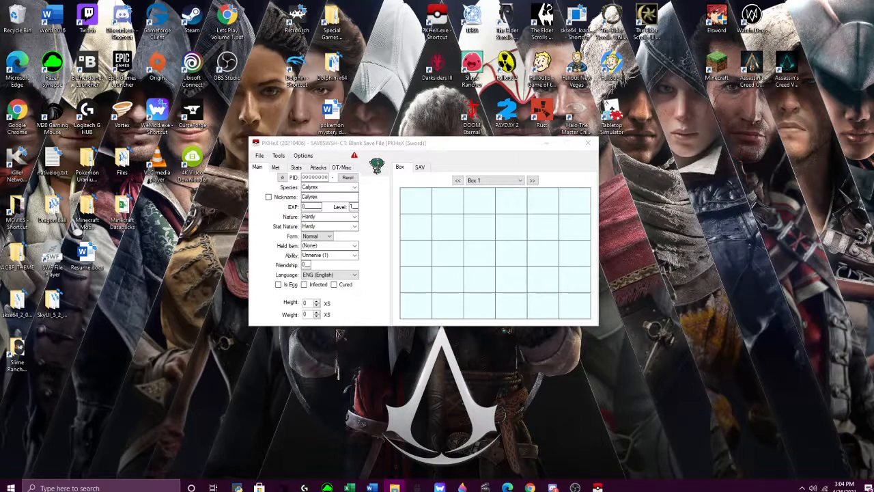
right_click(439, 16)
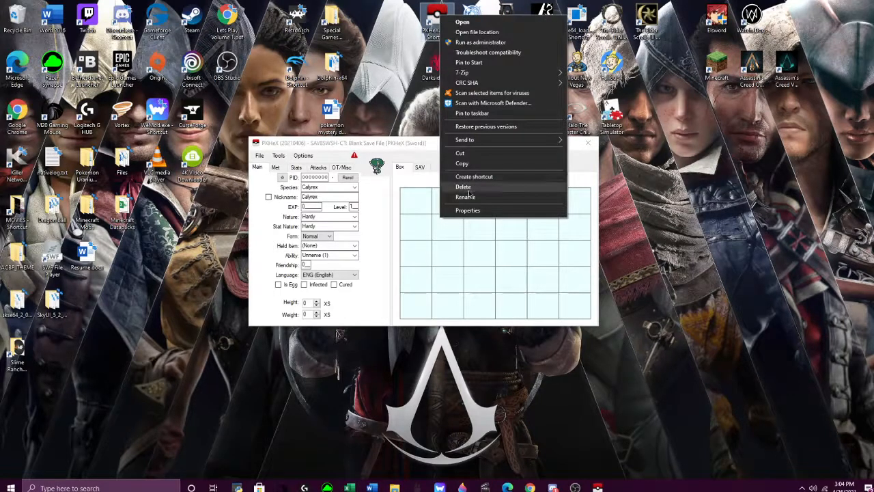
click(467, 188)
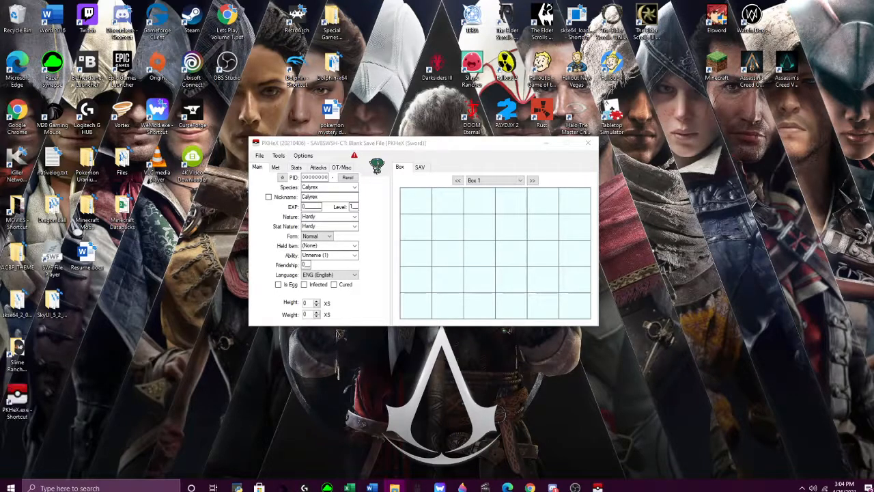
Launch the older PKHeX from its shortcut, view its default folder for opening files, and close both PKHeX windows
double_click(22, 408)
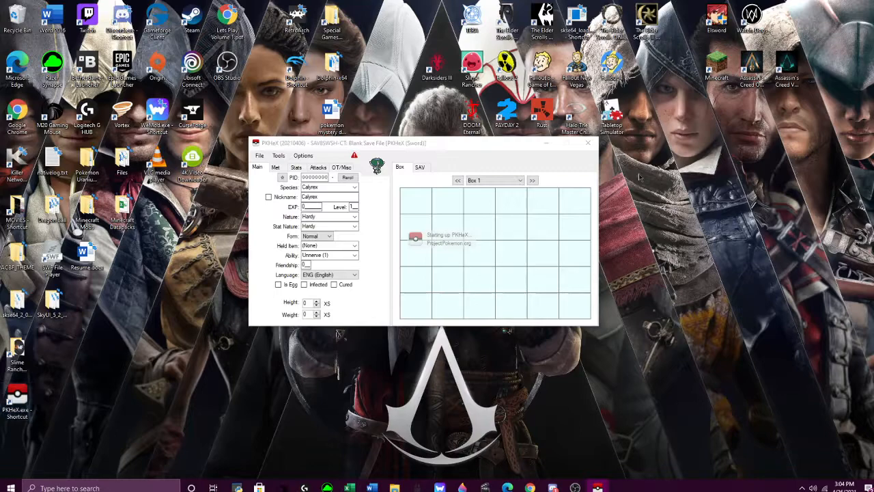
drag(521, 151, 512, 210)
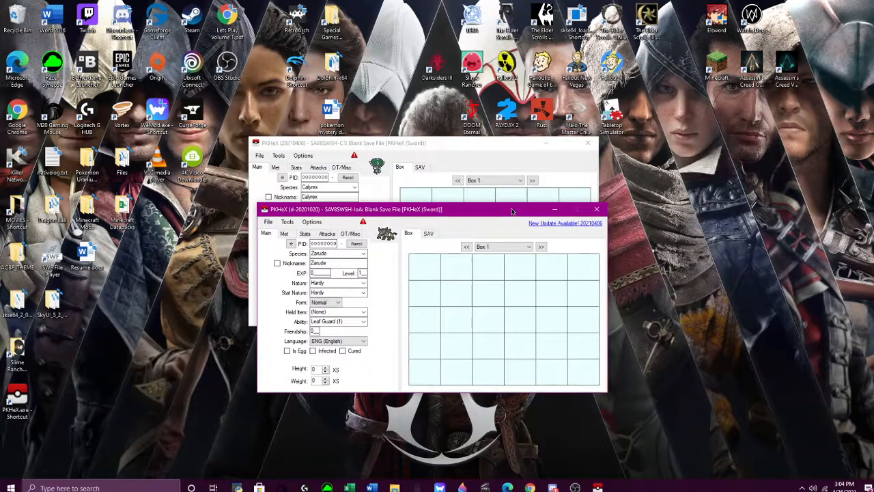
click(268, 222)
click(284, 234)
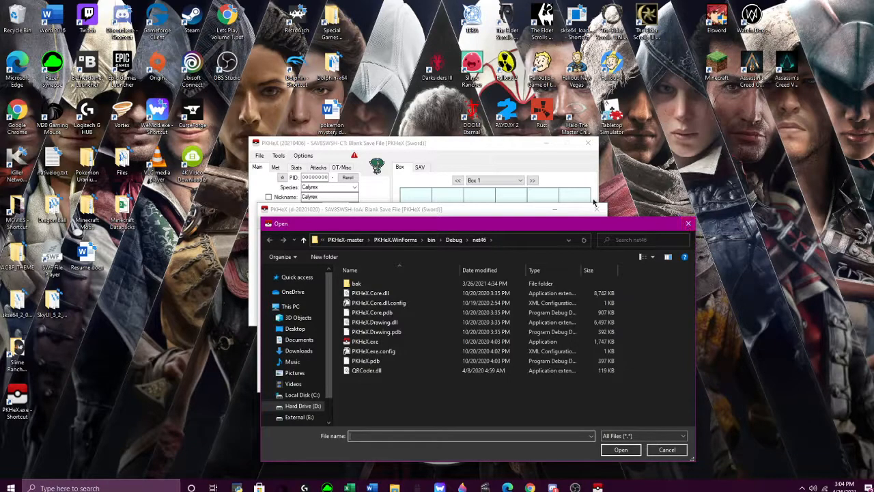
click(688, 223)
click(597, 209)
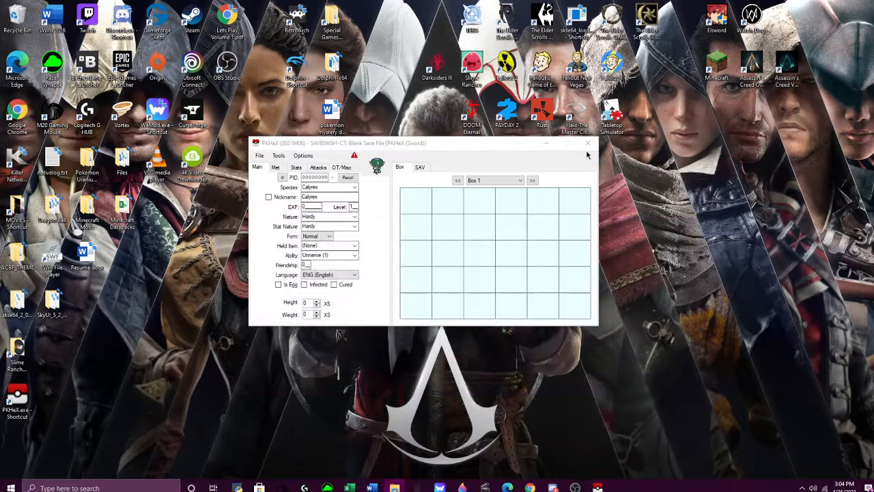
click(587, 143)
Delete the older PKHeX shortcut, restore the new one to the desktop, and test-launch PKHeX from it before closing it
right_click(25, 391)
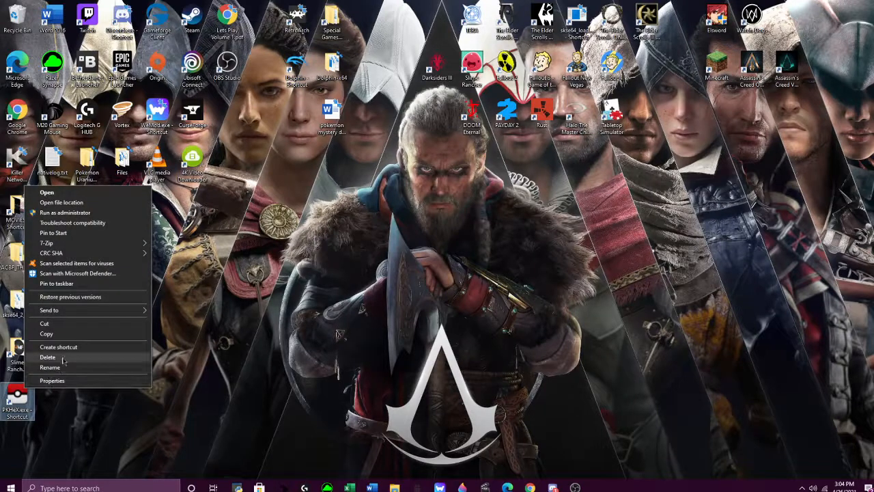
click(62, 360)
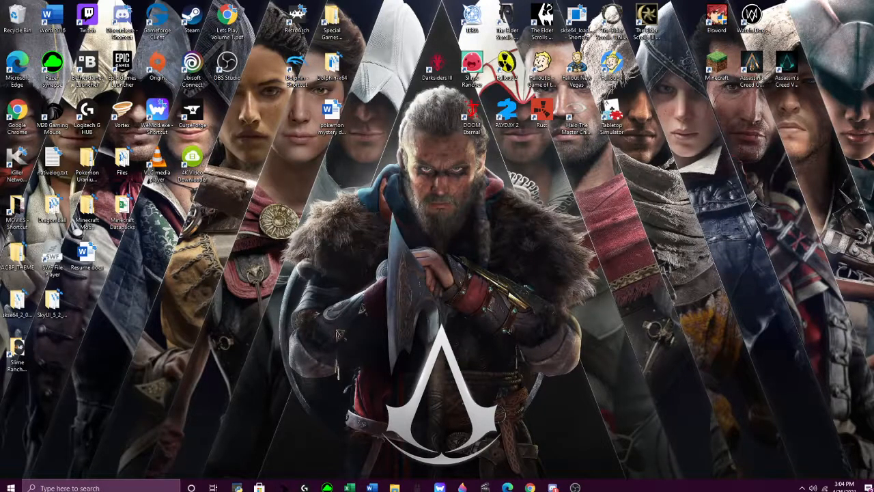
key(ctrl+z)
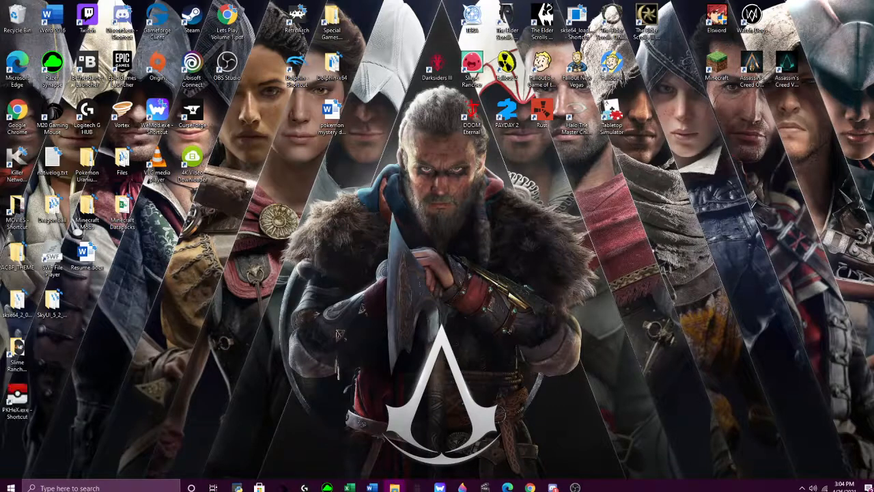
double_click(20, 403)
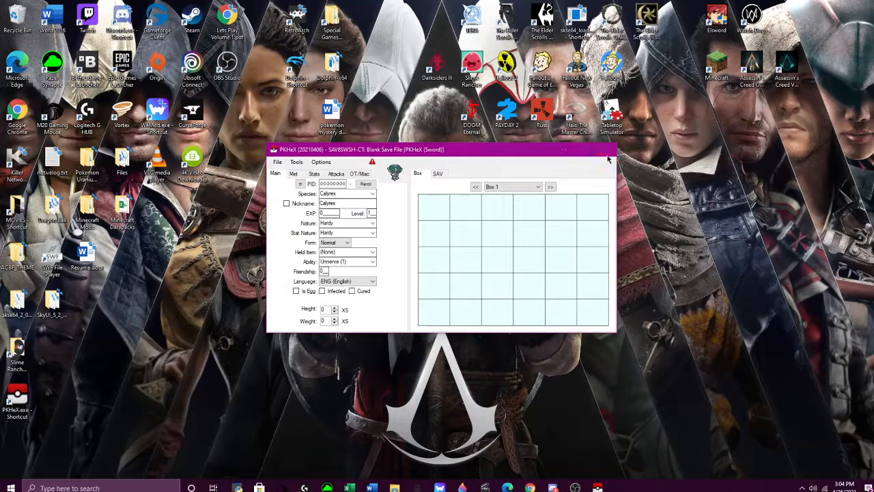
click(608, 159)
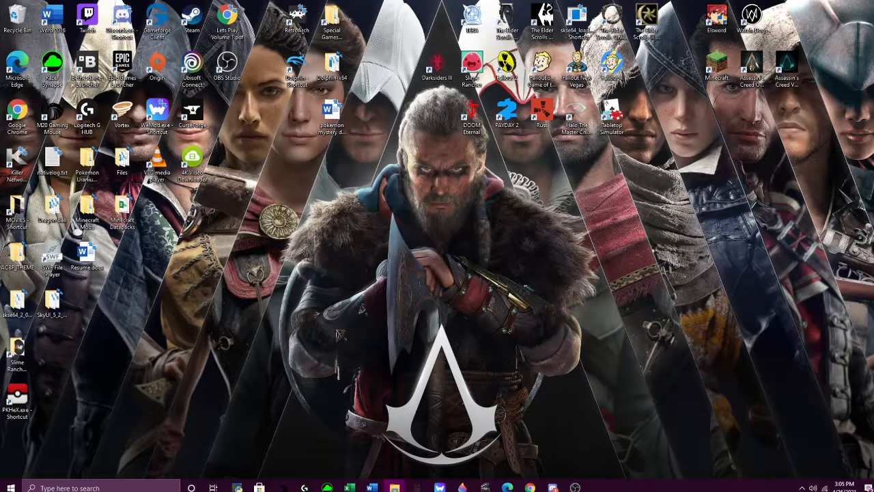
Open the PKHeX.Core folder from PKHeX-master in a new window and arrange the two folder windows beside each other
click(395, 487)
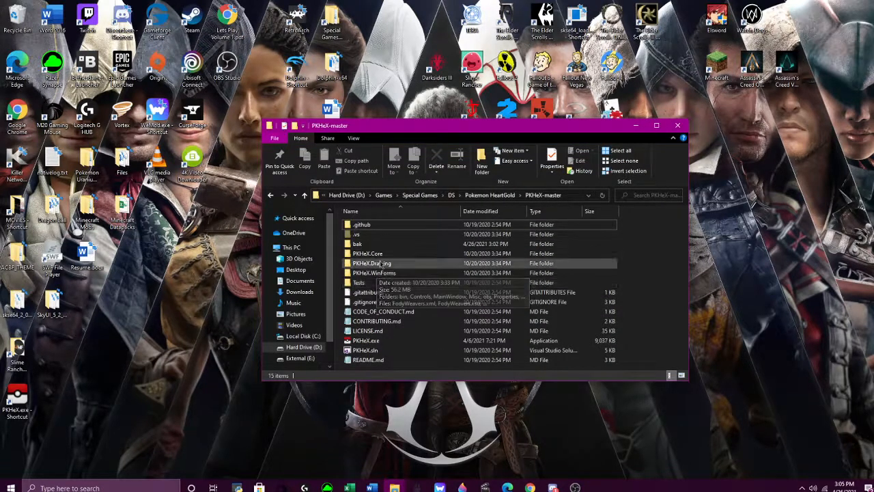
right_click(380, 257)
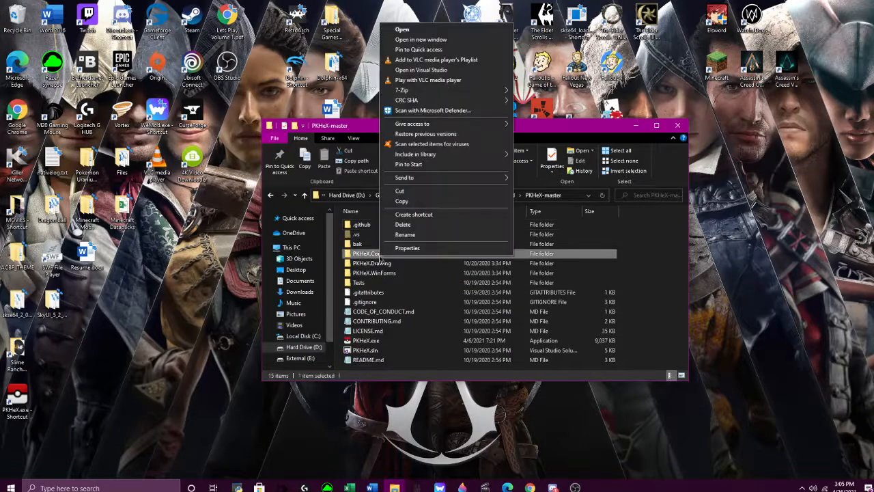
click(430, 43)
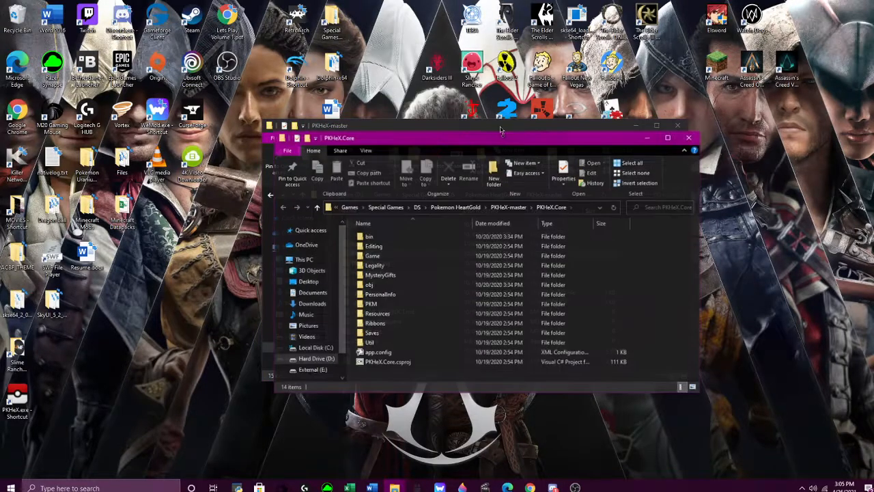
drag(504, 139, 320, 139)
drag(563, 125, 646, 126)
Look inside PKHeX.Core's bin\Debug\net46 folder for the old program files
double_click(251, 233)
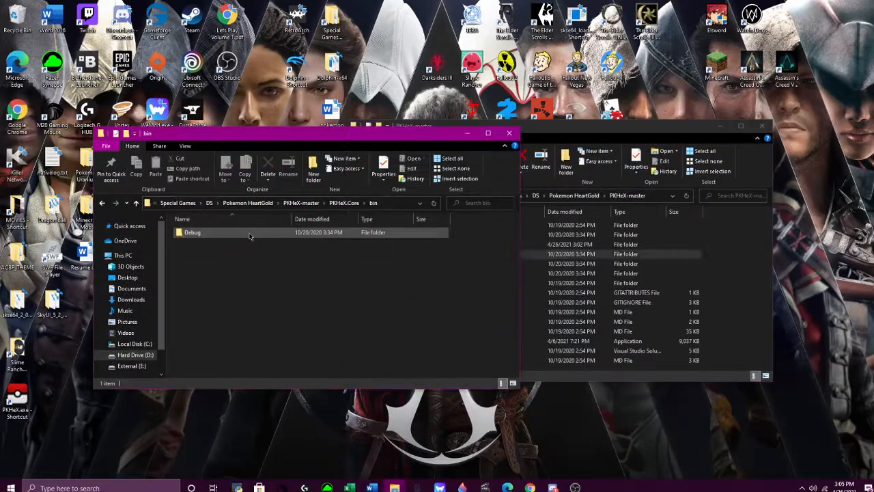
double_click(250, 232)
double_click(247, 236)
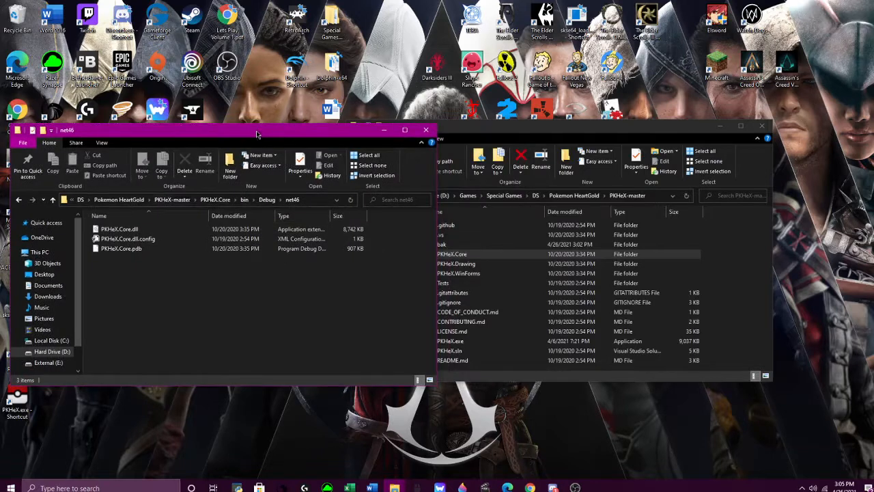
Return to PKHeX-master and open the bin\Debug folder inside PKHeX.WinForms
click(171, 201)
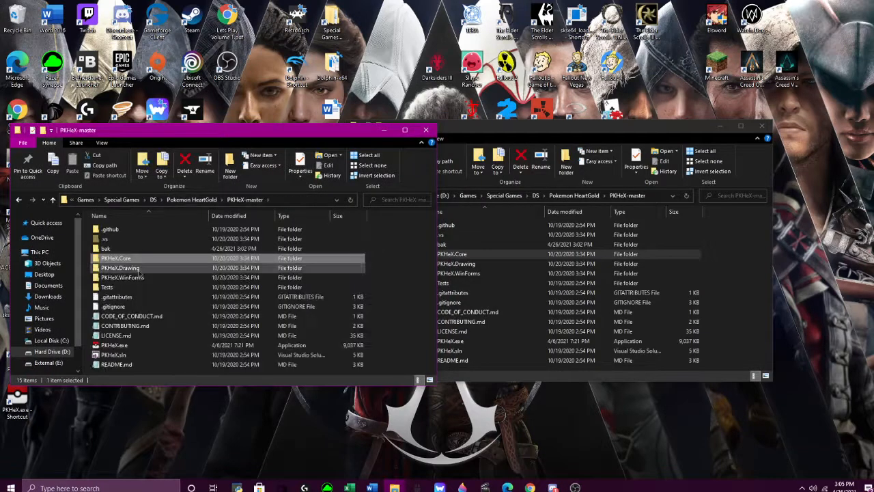
double_click(136, 277)
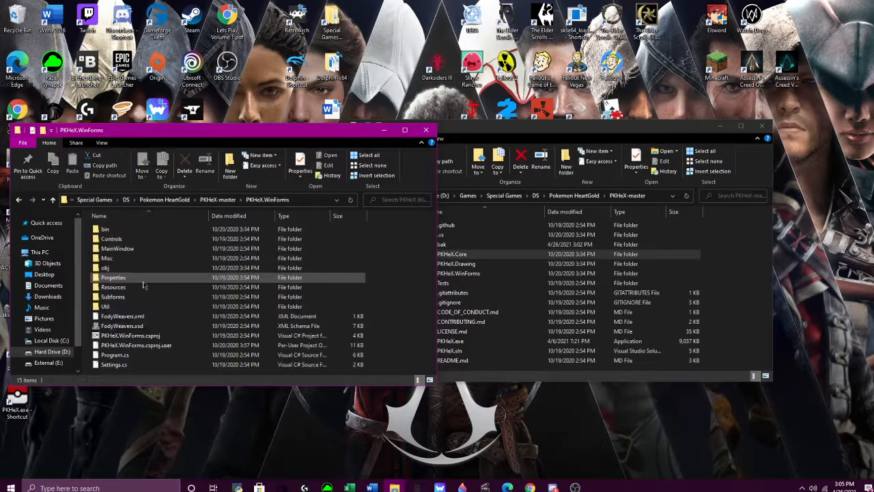
click(124, 231)
double_click(125, 231)
double_click(124, 231)
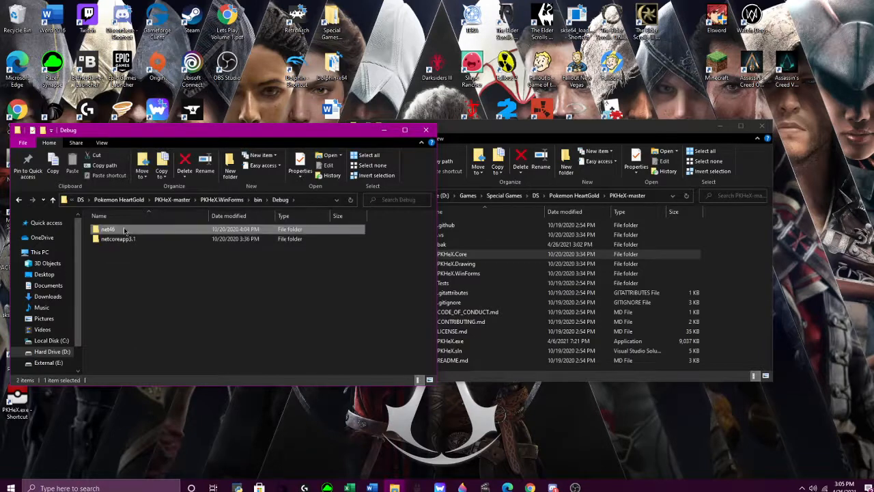
Move PKHeX.exe from PKHeX-master into PKHeX.WinForms' bin\Debug\net46 folder, replacing the existing file
double_click(124, 230)
click(486, 375)
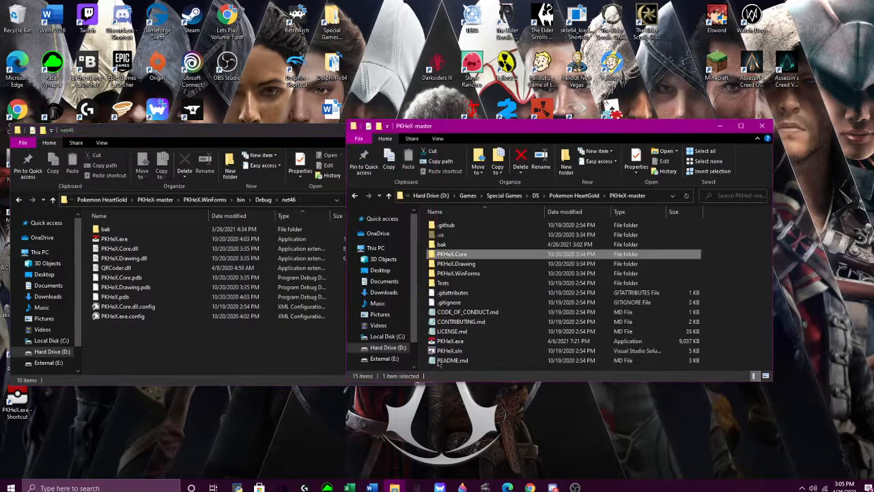
drag(441, 341, 255, 349)
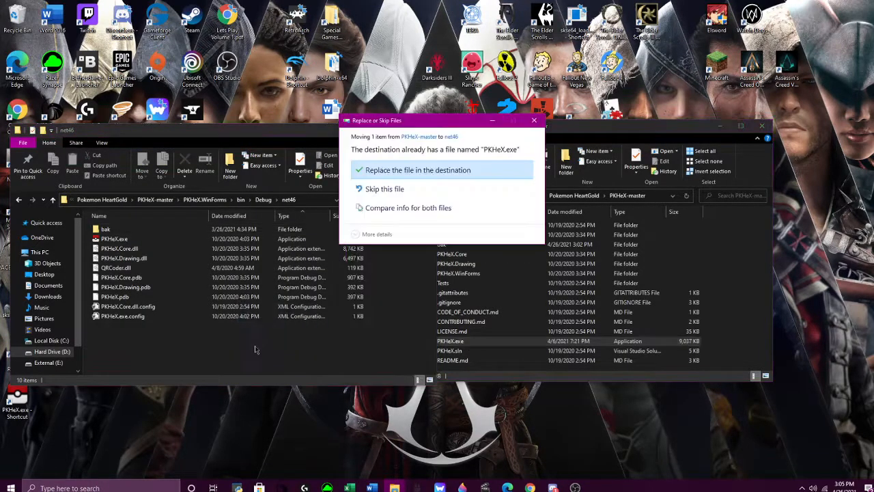
click(391, 176)
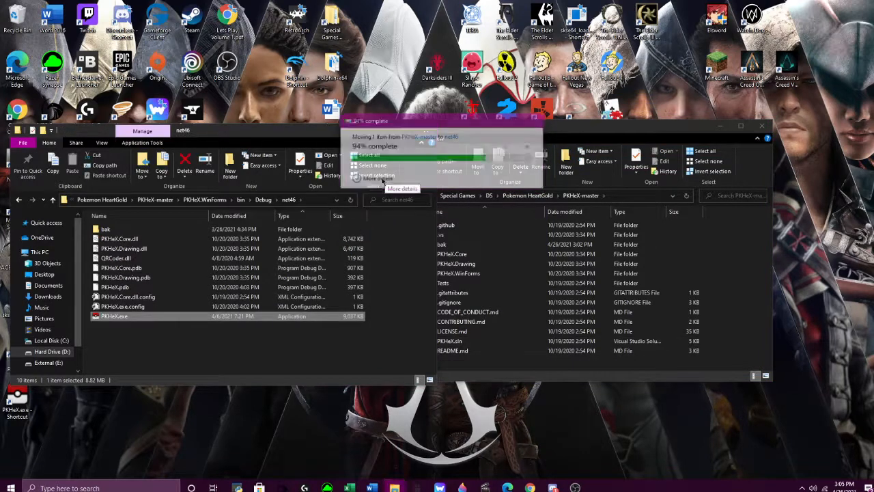
Delete the bak folder from PKHeX-master and close both folder windows
click(471, 248)
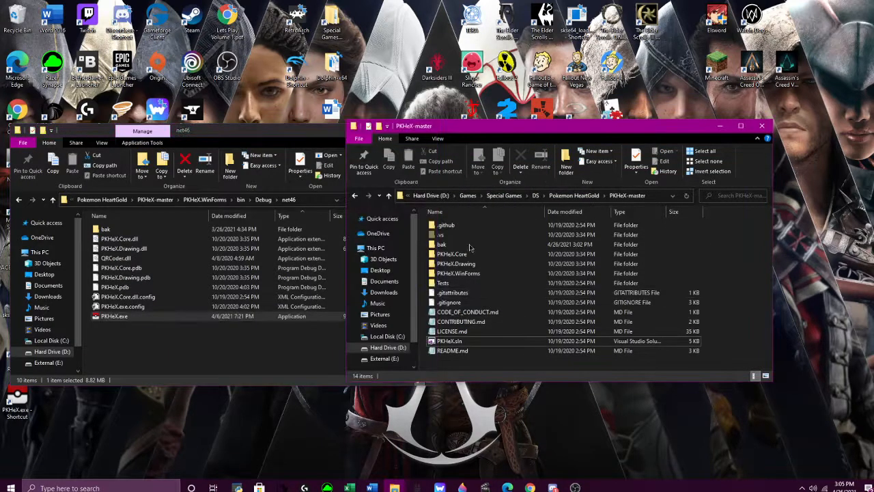
right_click(450, 245)
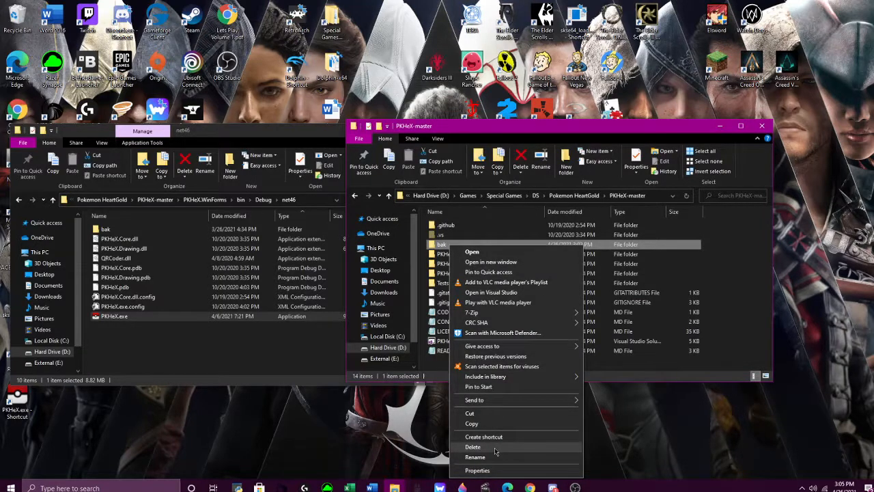
click(495, 448)
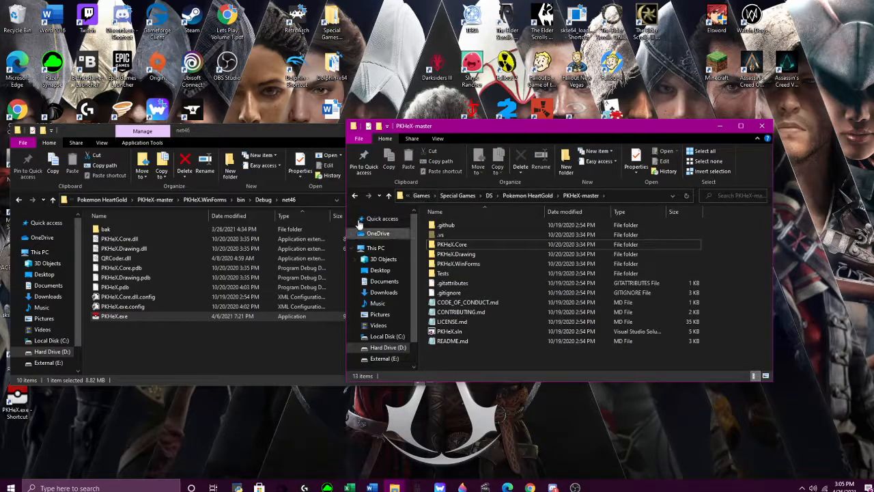
click(762, 127)
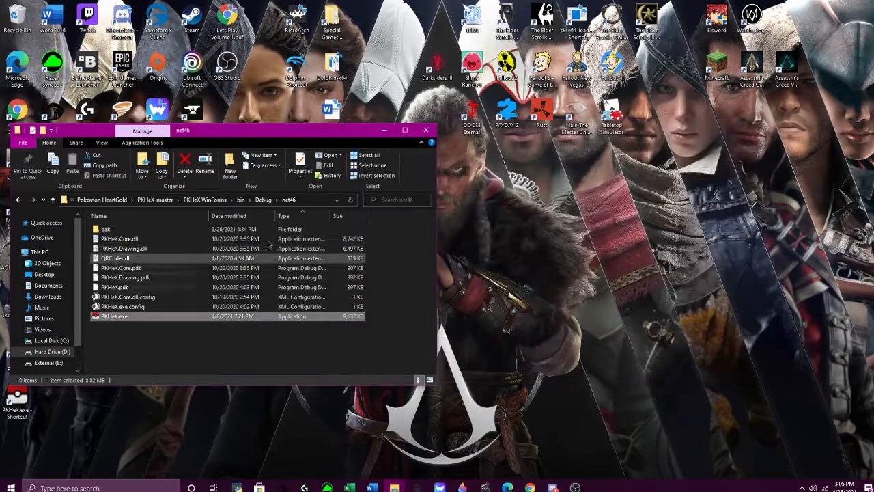
click(432, 134)
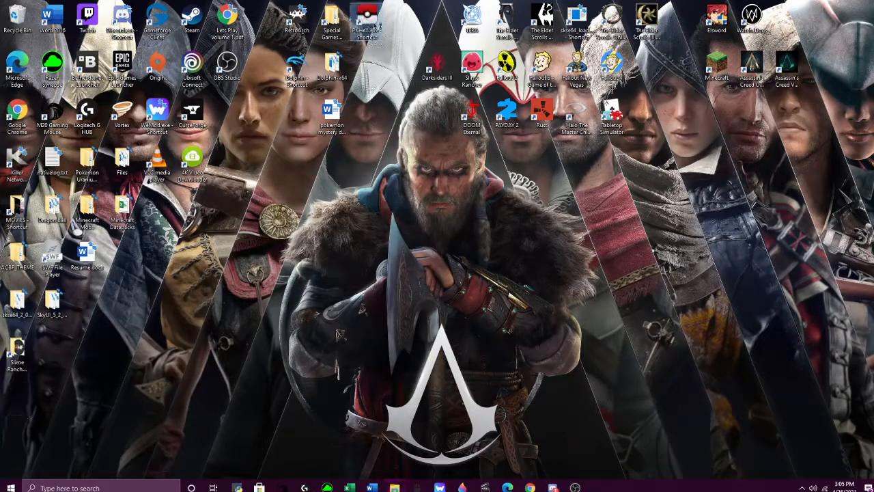
Test-launch PKHeX from its desktop shortcut, read the exception details, and abort the program
double_click(367, 17)
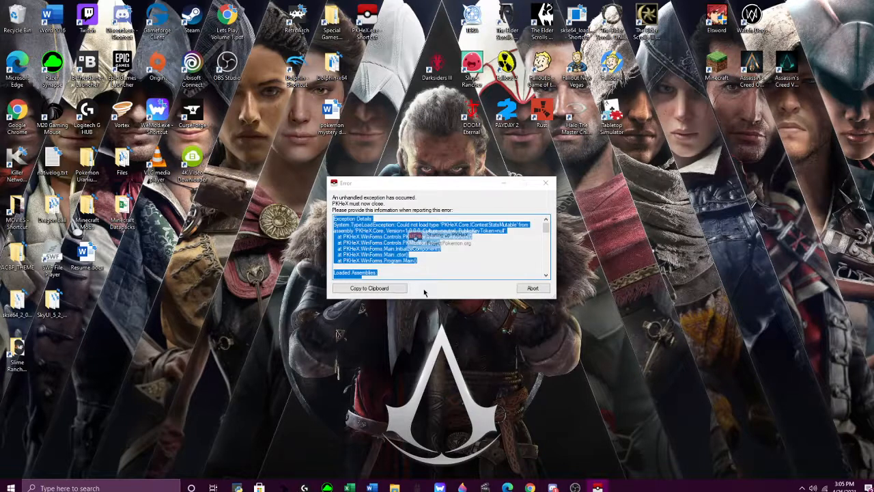
drag(406, 190, 356, 197)
click(387, 264)
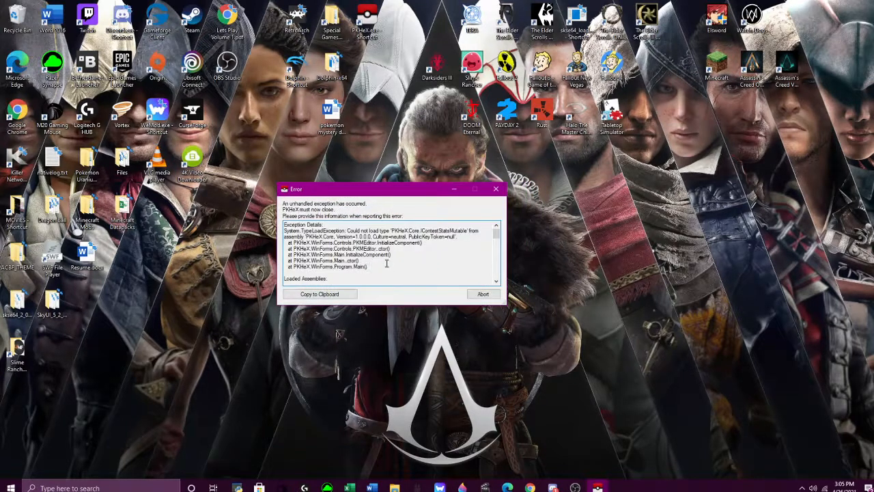
click(483, 294)
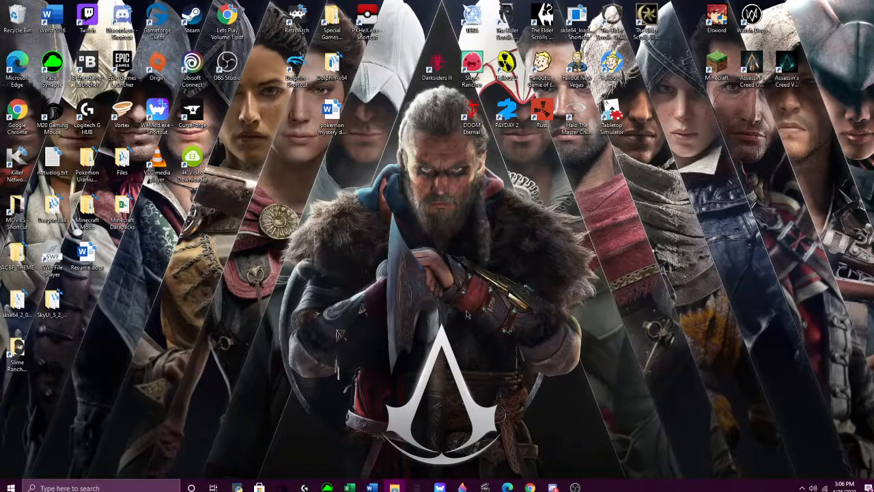
Open the PKHeX.WinForms folder through Special Games, DS, Pokemon HeartGold and PKHeX-master
double_click(332, 25)
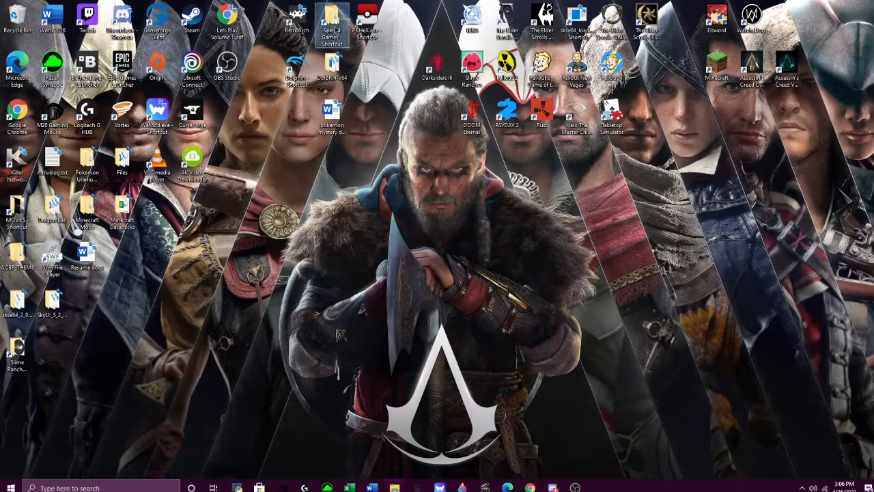
double_click(123, 249)
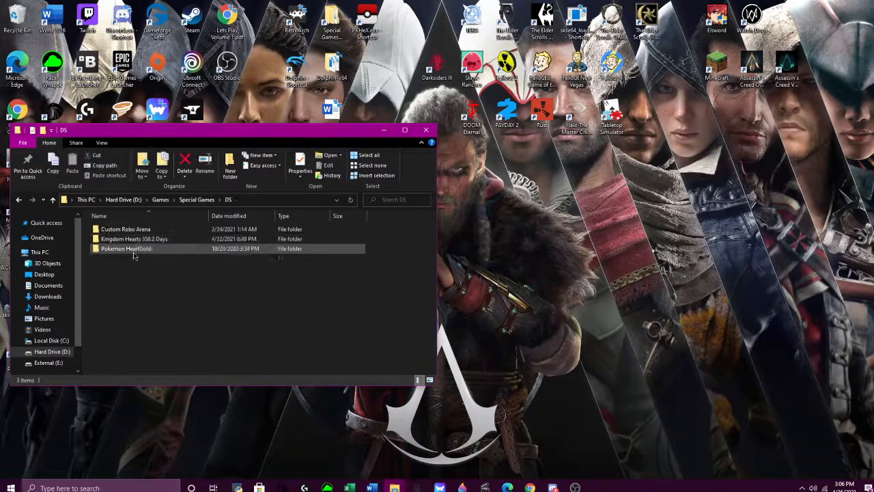
double_click(134, 249)
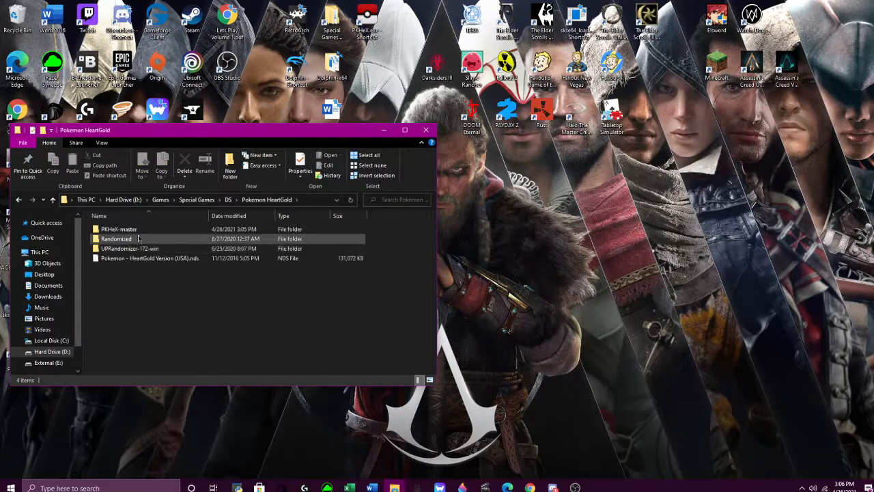
click(139, 230)
double_click(139, 232)
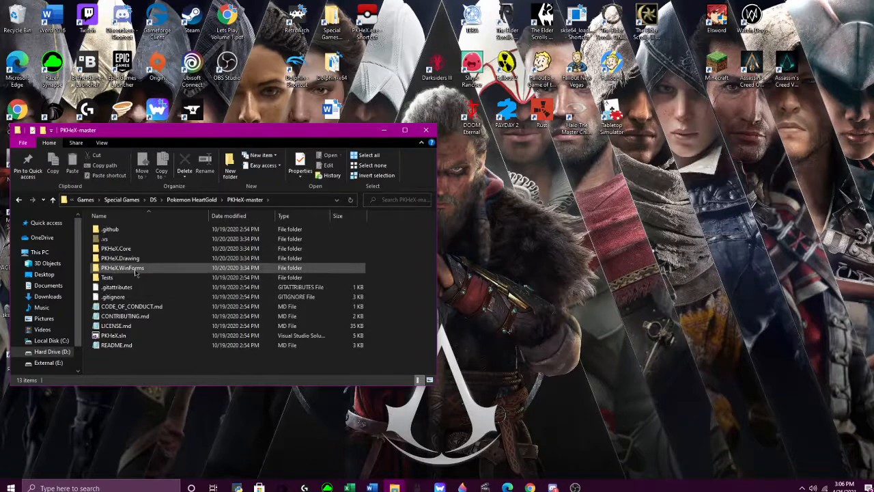
double_click(135, 266)
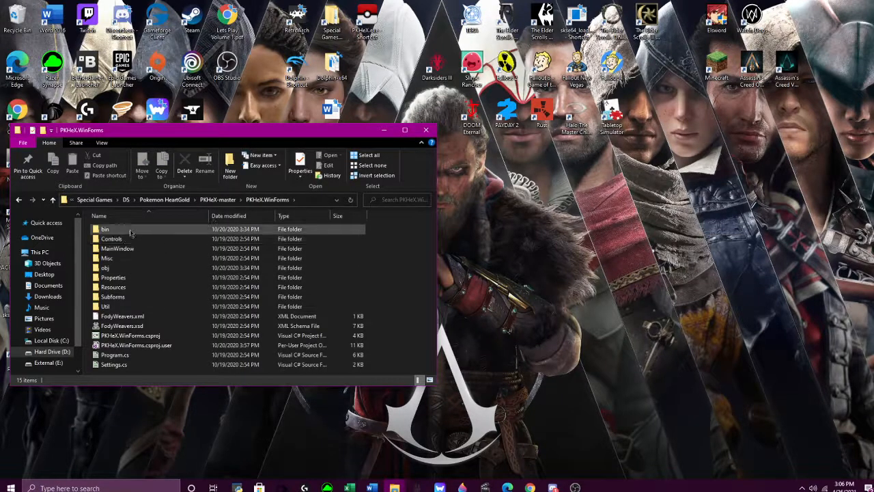
Delete the PKHeX shortcut from the desktop and open the bin\Debug\net46 folder inside PKHeX.WinForms
right_click(375, 25)
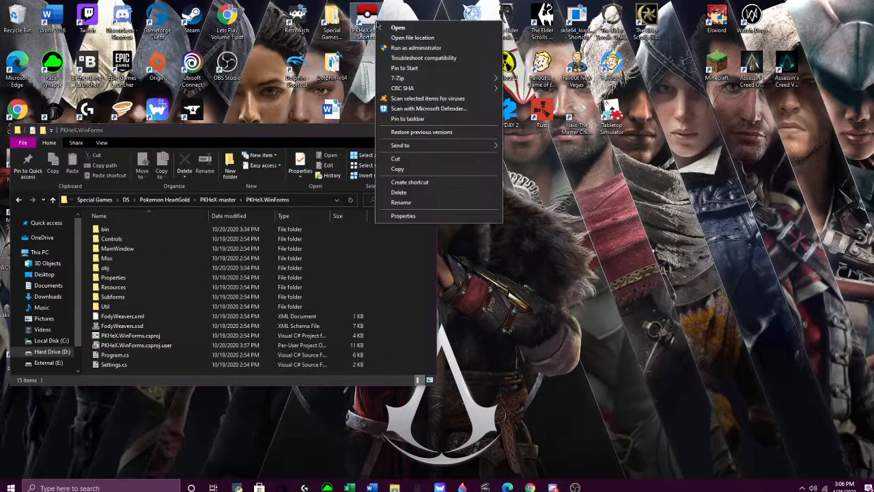
click(422, 195)
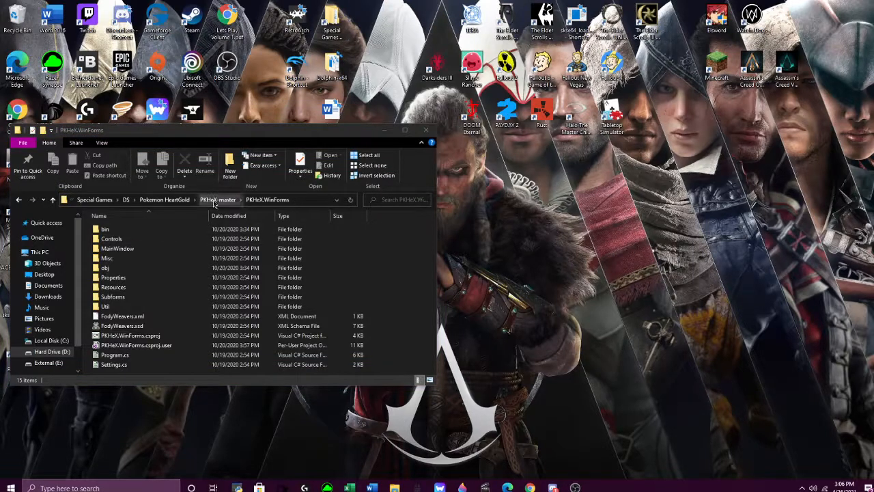
double_click(146, 230)
double_click(149, 230)
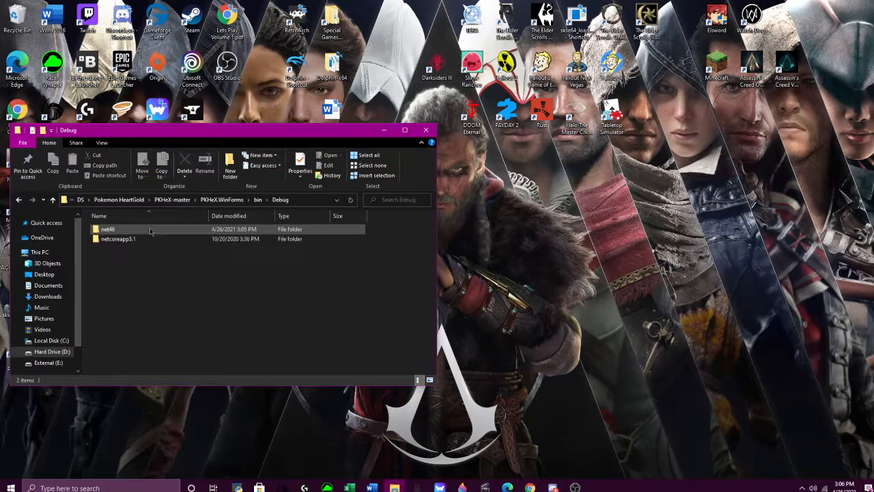
double_click(150, 230)
Create a shortcut to PKHeX.exe in net46 and move it to the desktop
right_click(142, 239)
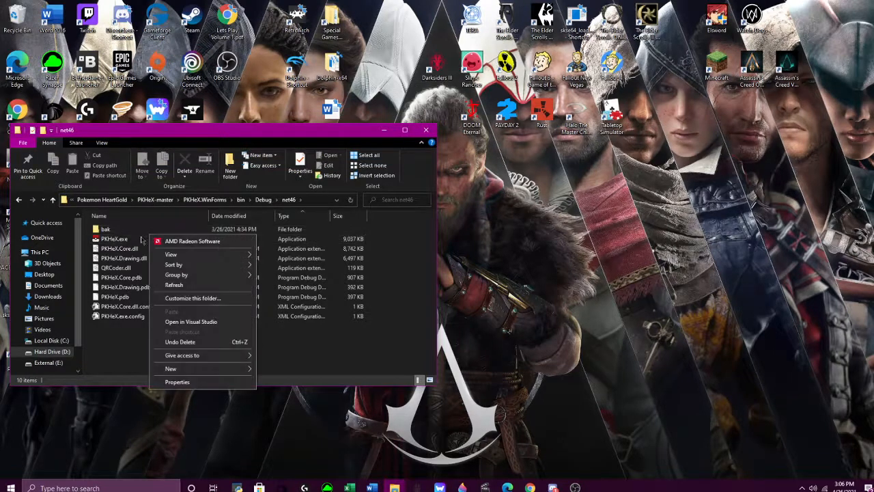
click(142, 239)
right_click(142, 239)
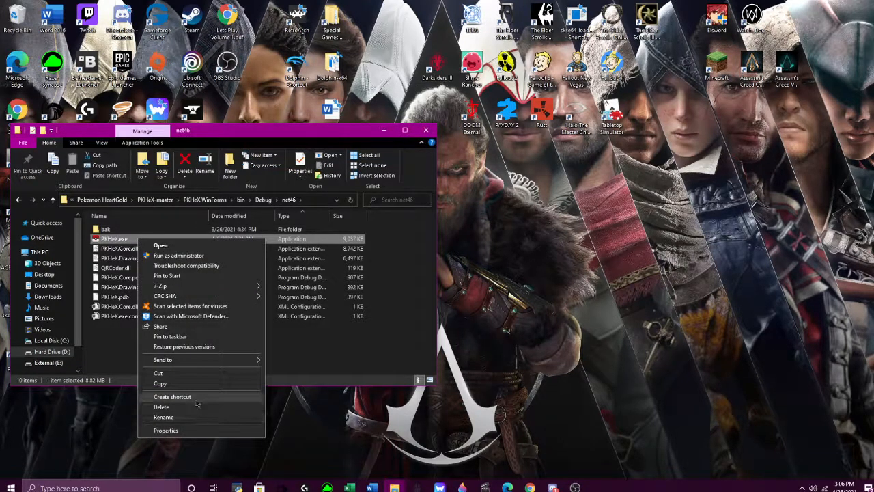
click(172, 396)
drag(127, 307, 369, 42)
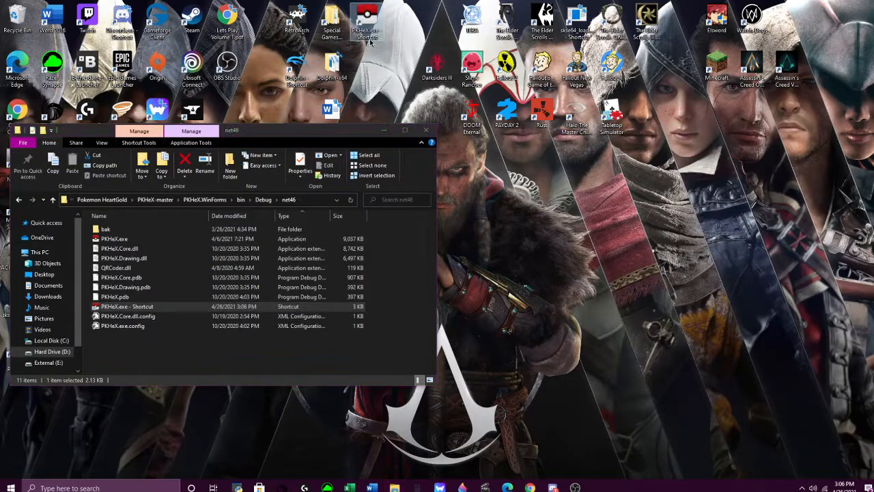
right_click(143, 307)
click(176, 273)
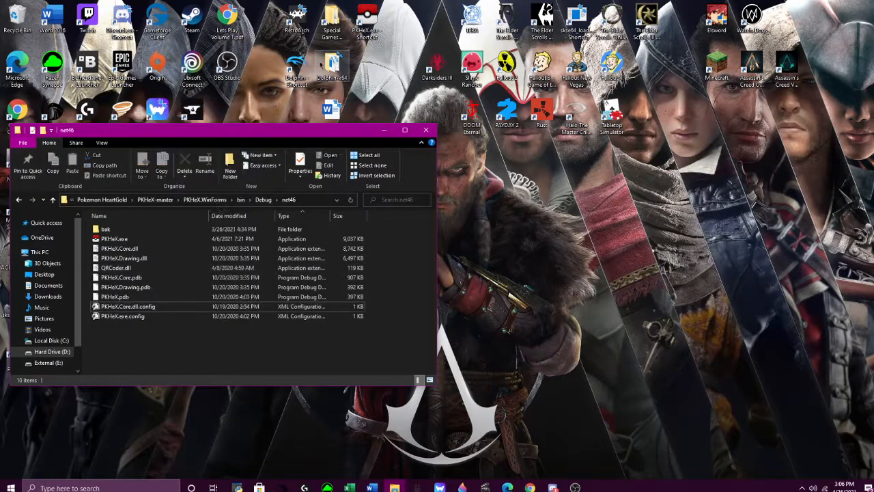
Test-launch PKHeX from the new desktop shortcut, abort the program, and delete that shortcut
double_click(374, 29)
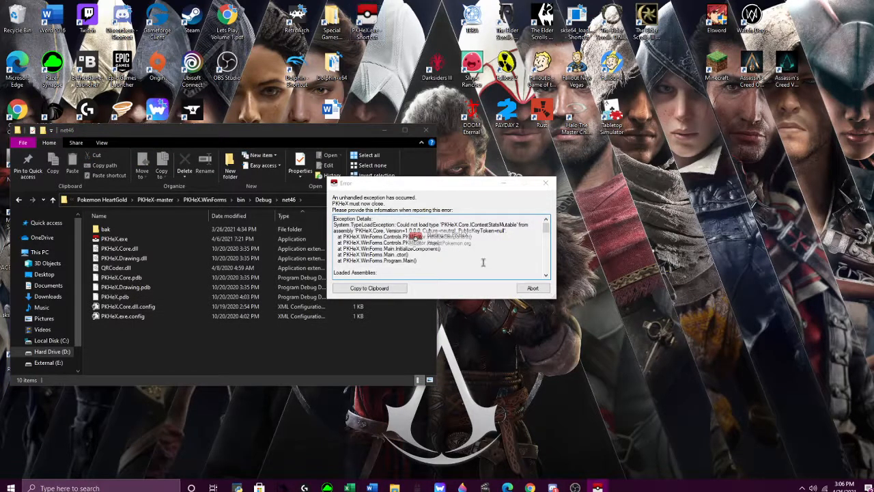
click(541, 289)
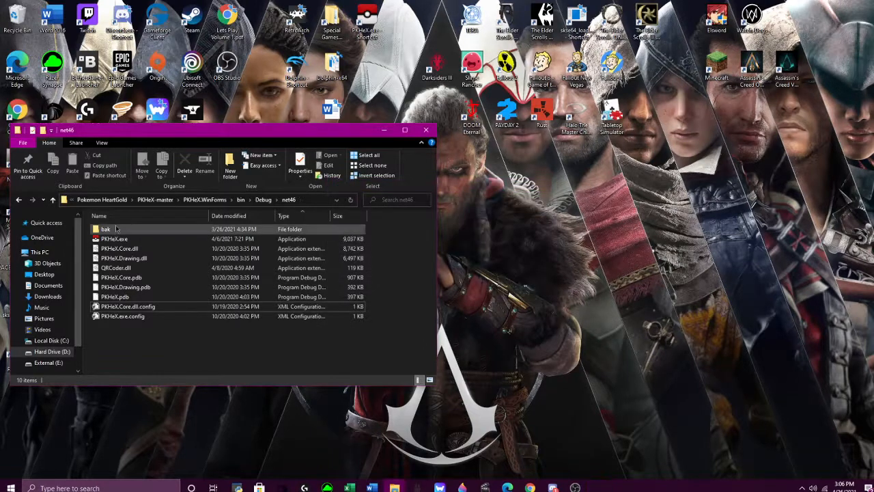
right_click(363, 15)
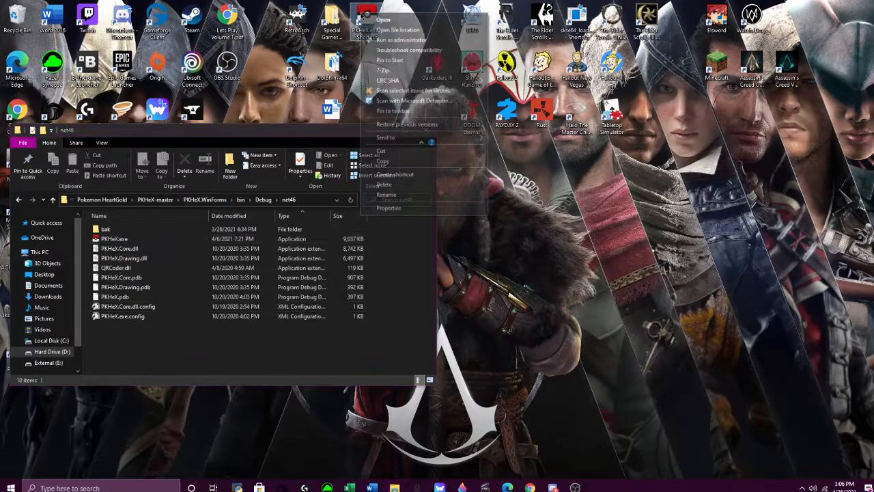
click(386, 185)
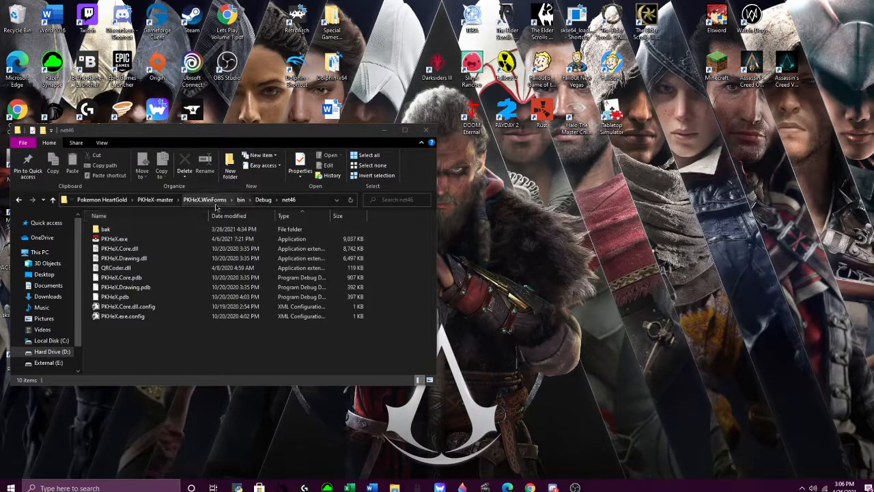
right_click(139, 200)
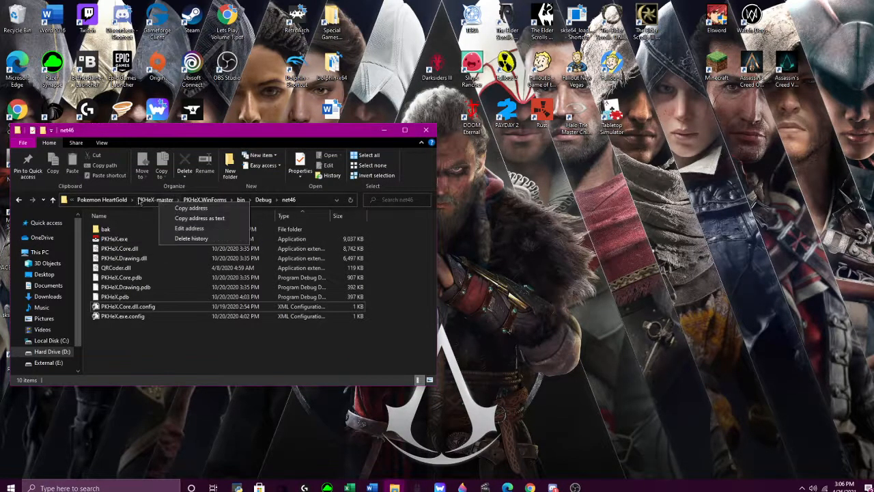
click(183, 367)
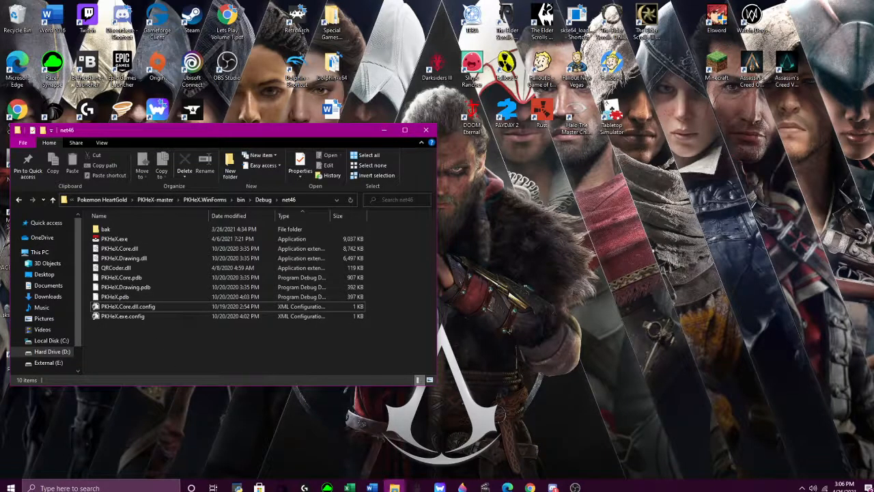
mouse_move(395, 488)
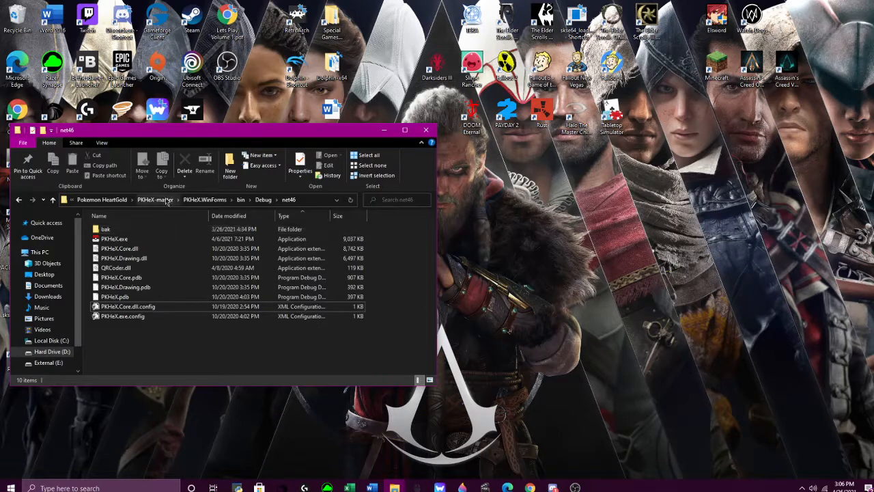
click(387, 489)
right_click(372, 487)
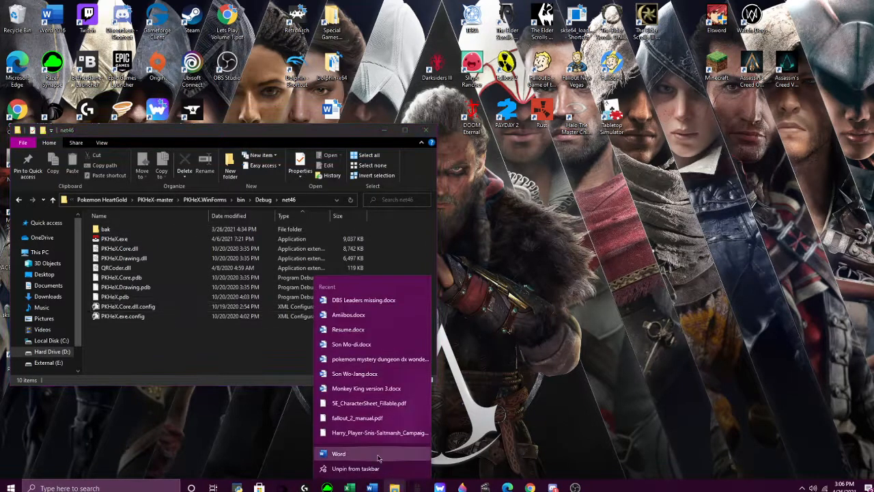
right_click(411, 489)
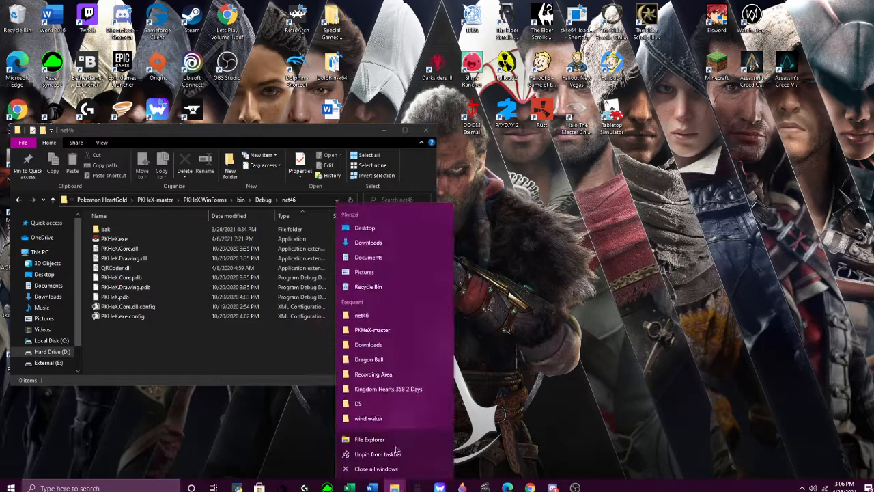
click(381, 440)
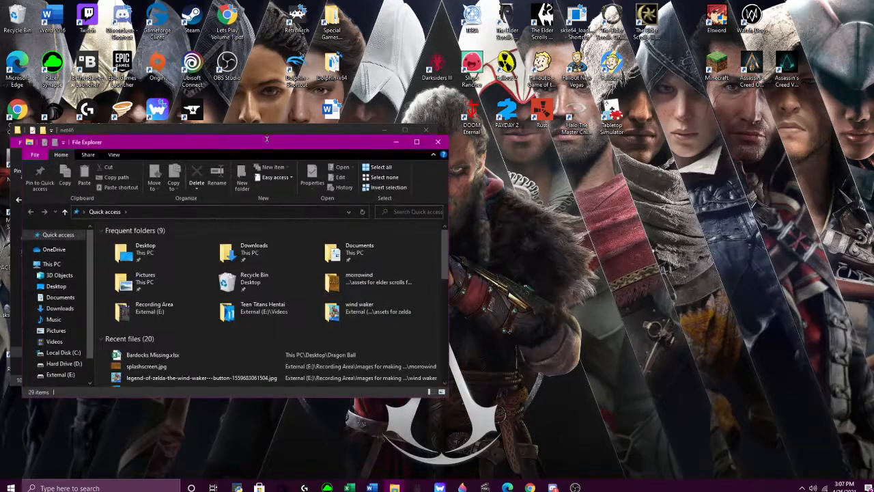
drag(266, 139, 517, 147)
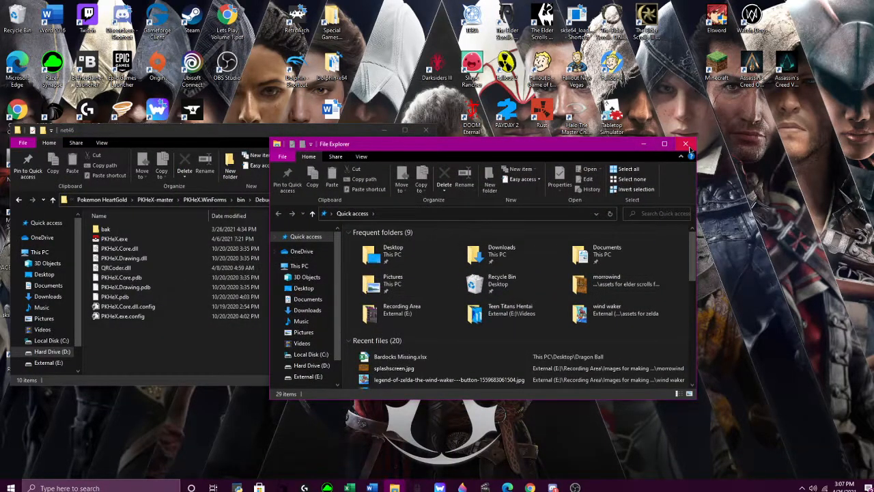
click(685, 143)
Open the PKHeX-master folder through Special Games, DS and Pokemon HeartGold, and move PKHeX.exe from net46 into it
double_click(331, 21)
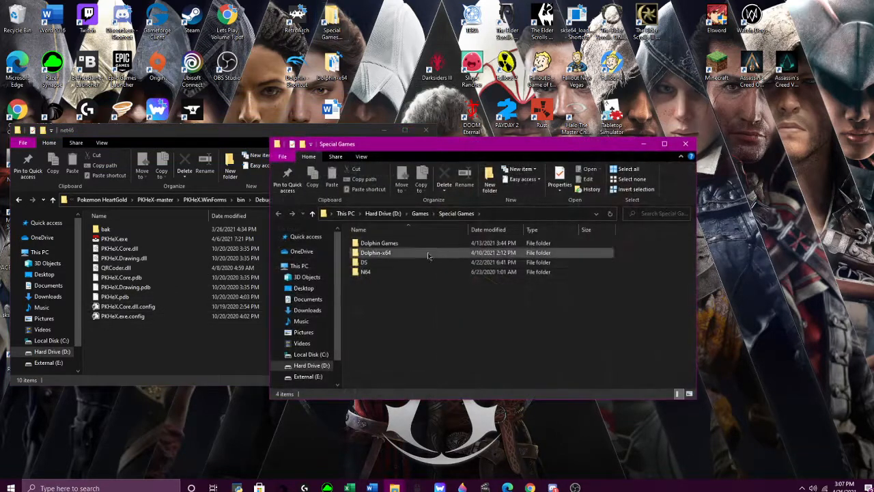
double_click(396, 263)
double_click(395, 262)
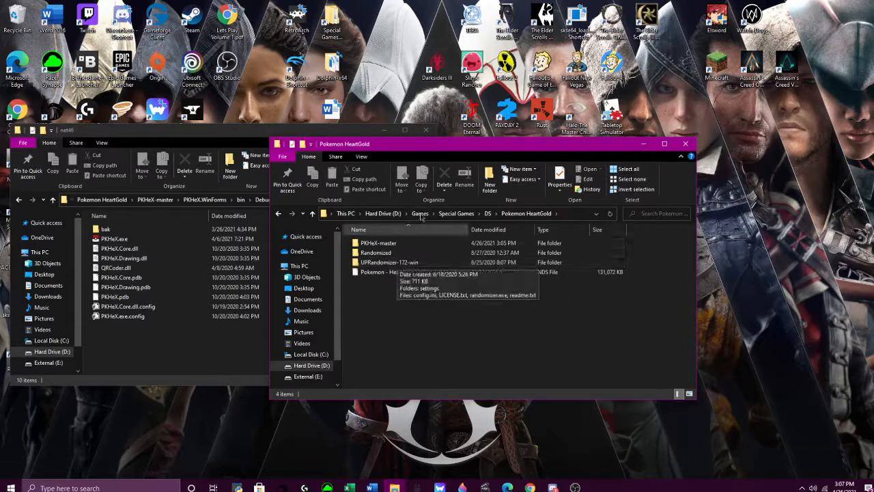
double_click(389, 243)
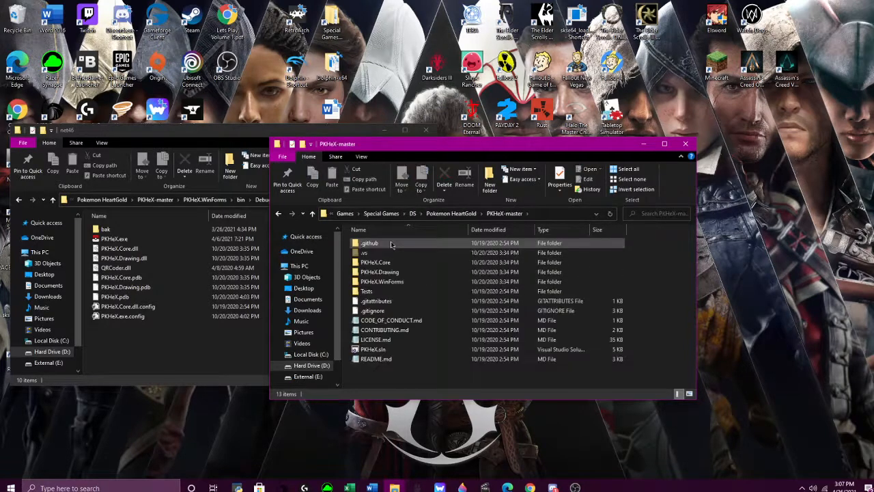
double_click(386, 282)
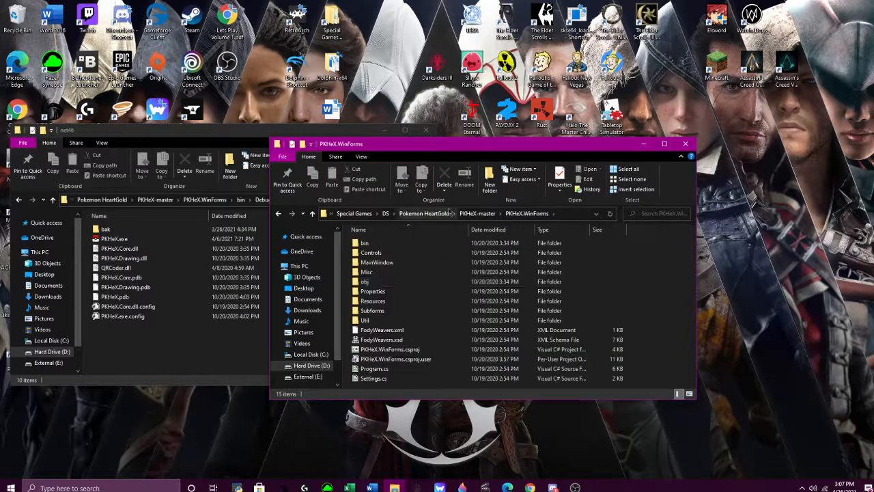
click(477, 213)
drag(114, 239, 391, 376)
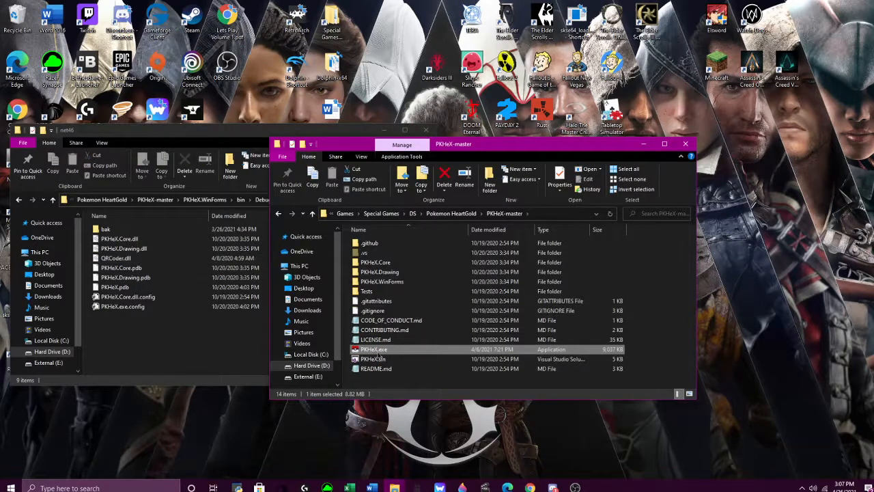
Test-launch PKHeX.exe from the PKHeX-master folder and close the program
right_click(377, 354)
double_click(368, 351)
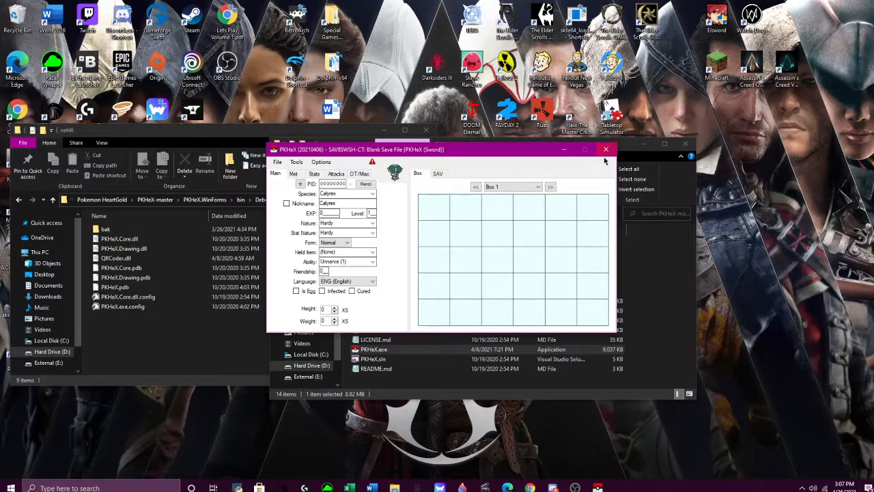
click(606, 150)
Create a shortcut to PKHeX.exe in PKHeX-master and put a copy of it on the desktop
right_click(377, 350)
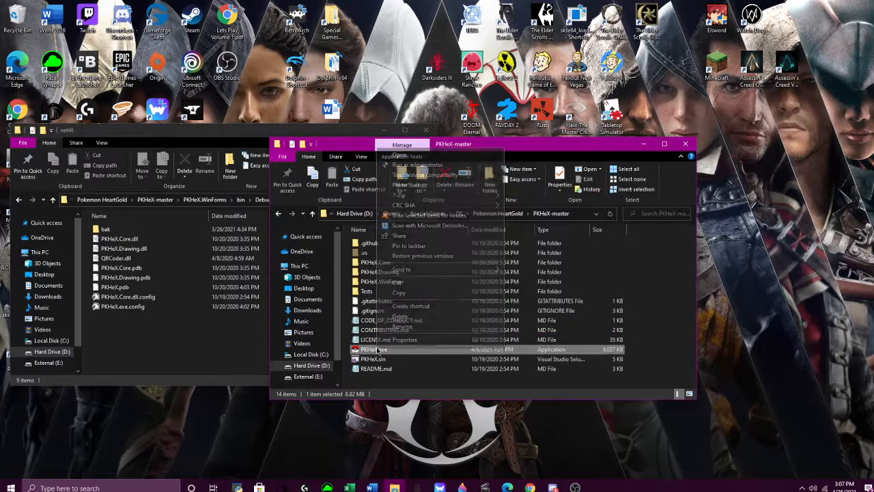
click(393, 382)
click(392, 381)
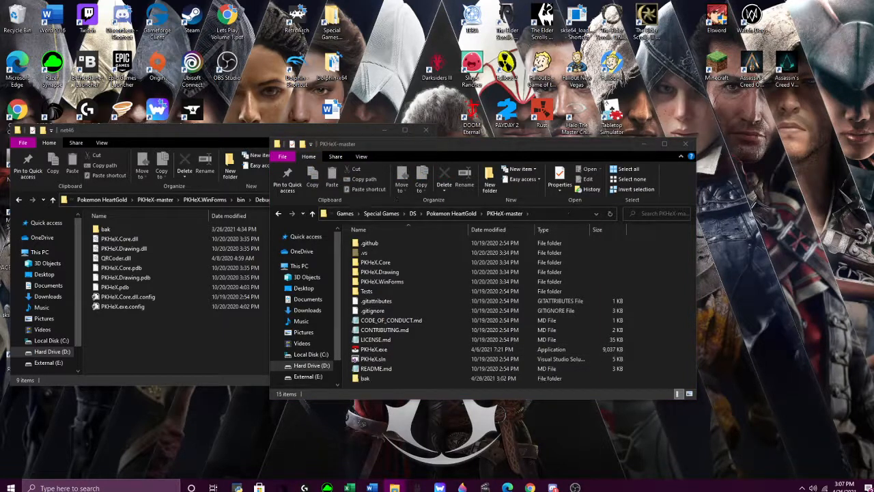
right_click(376, 351)
click(410, 306)
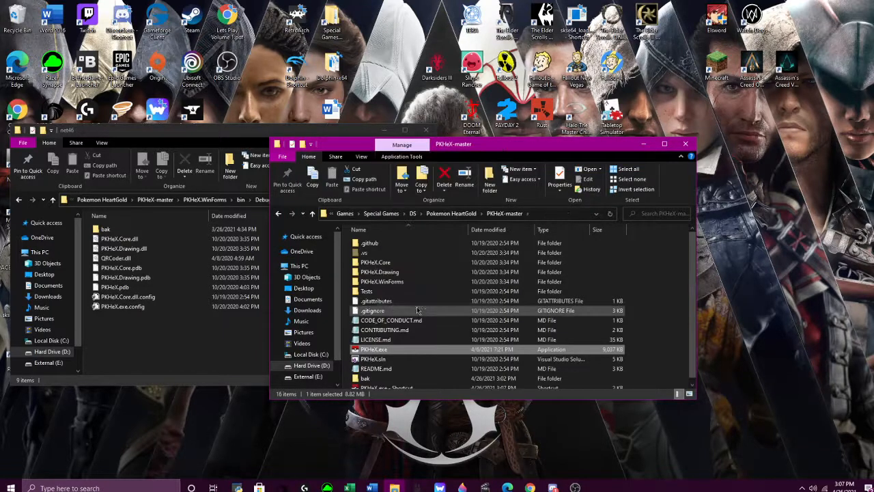
click(382, 367)
right_click(382, 368)
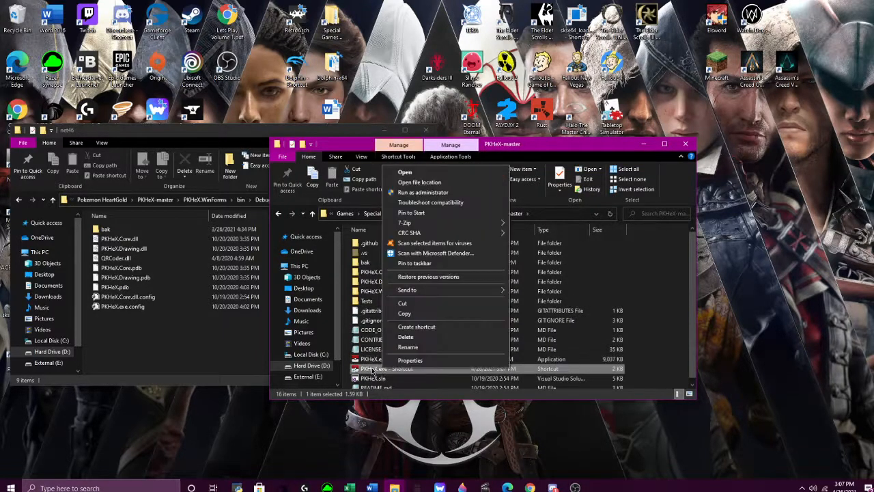
drag(382, 367, 367, 21)
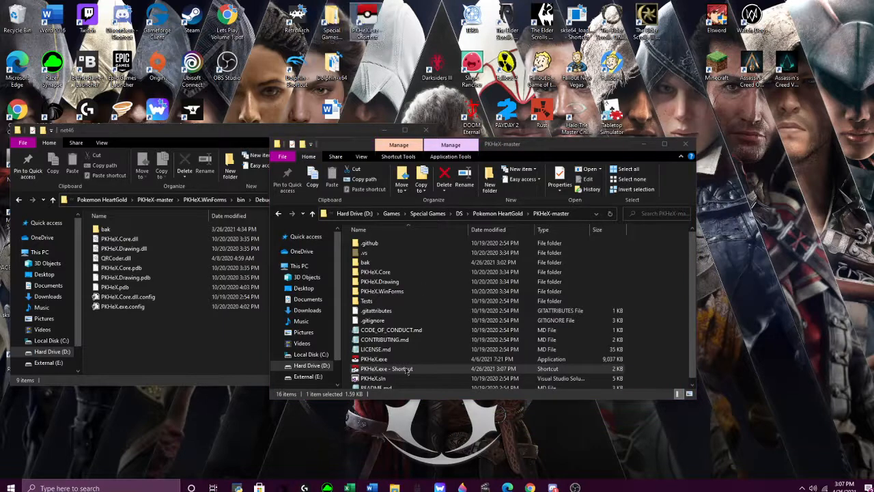
Delete the leftover PKHeX.exe shortcut from PKHeX-master and close the net46 window
right_click(355, 373)
click(382, 343)
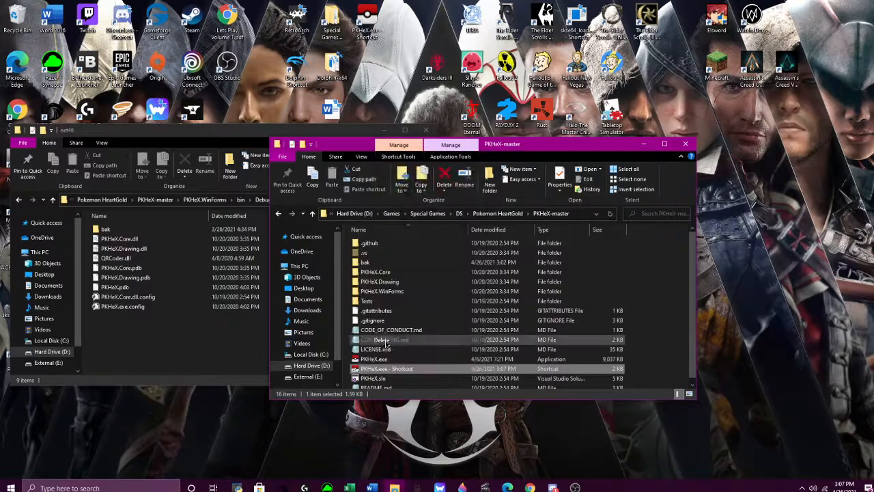
click(206, 352)
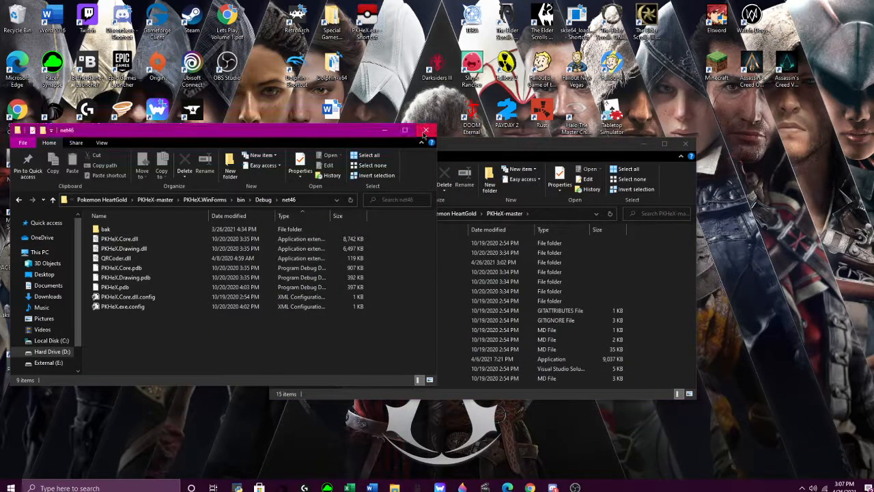
click(426, 130)
drag(585, 154, 499, 140)
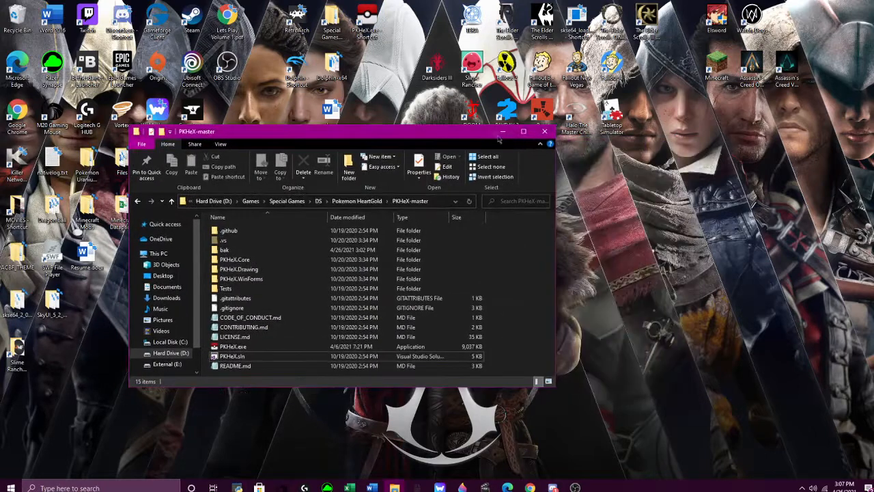
Look through Program Files (x86) on Local Disk (C:) and the top-level folders of Hard Drive (D:)
scroll(164, 327, down, 1)
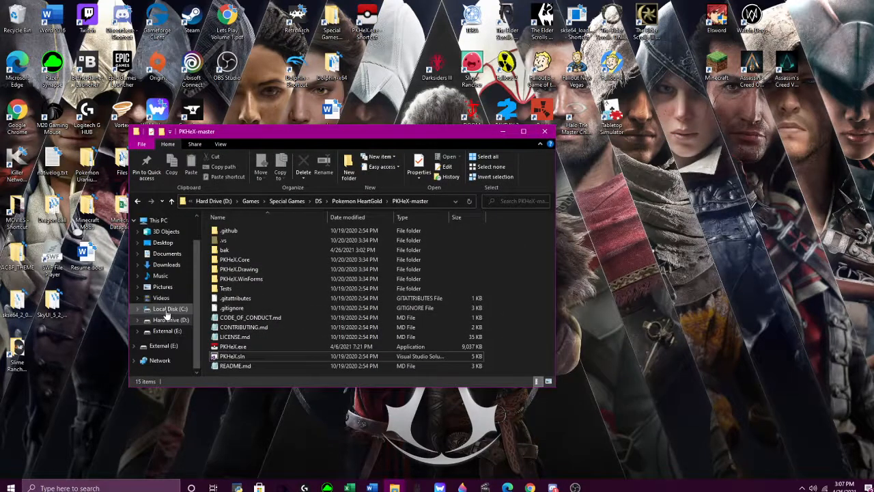
click(168, 309)
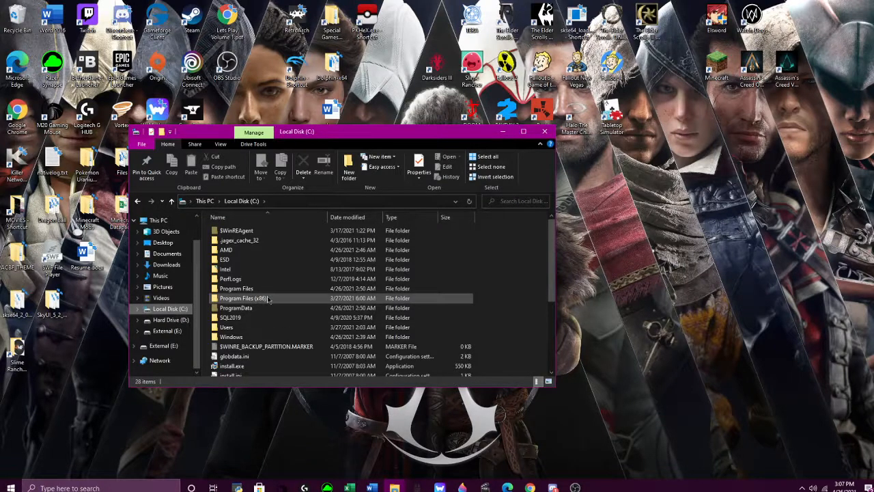
double_click(247, 300)
scroll(270, 297, down, 4)
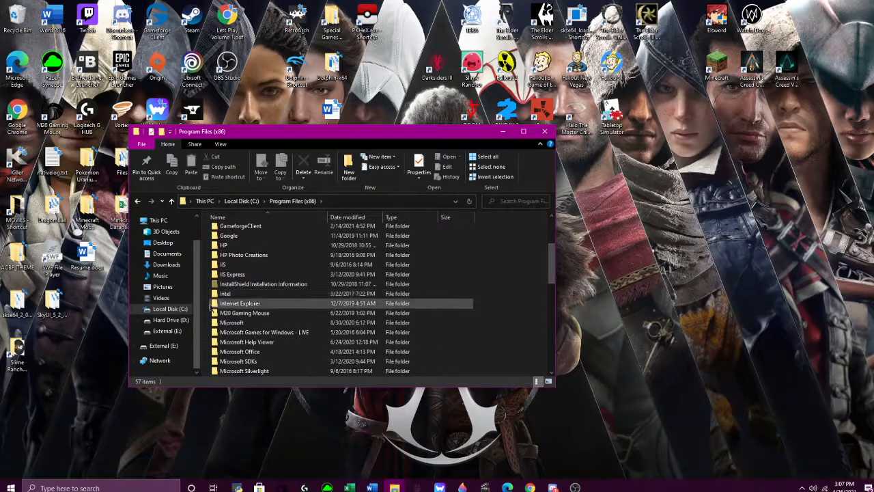
click(171, 319)
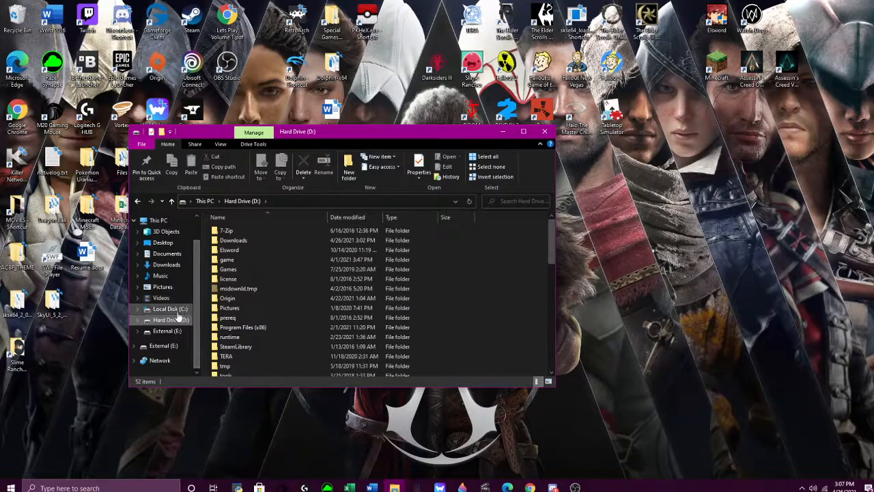
scroll(237, 298, down, 5)
scroll(237, 298, up, 3)
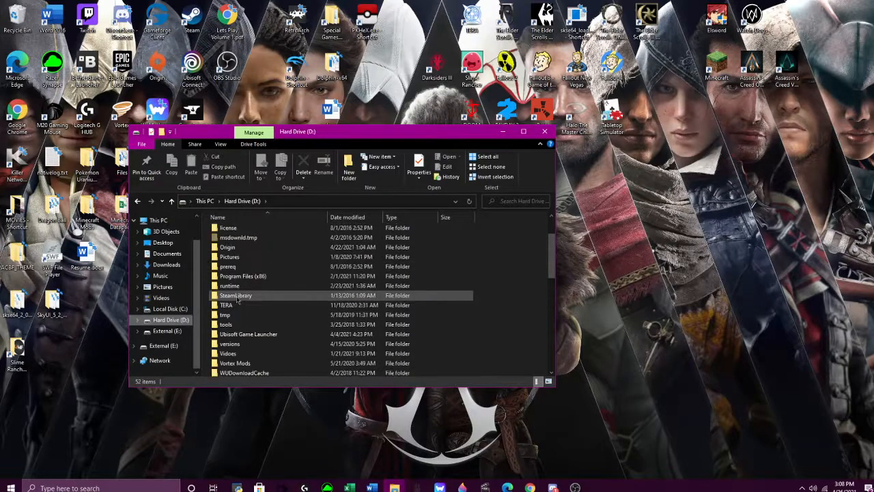
scroll(237, 298, up, 2)
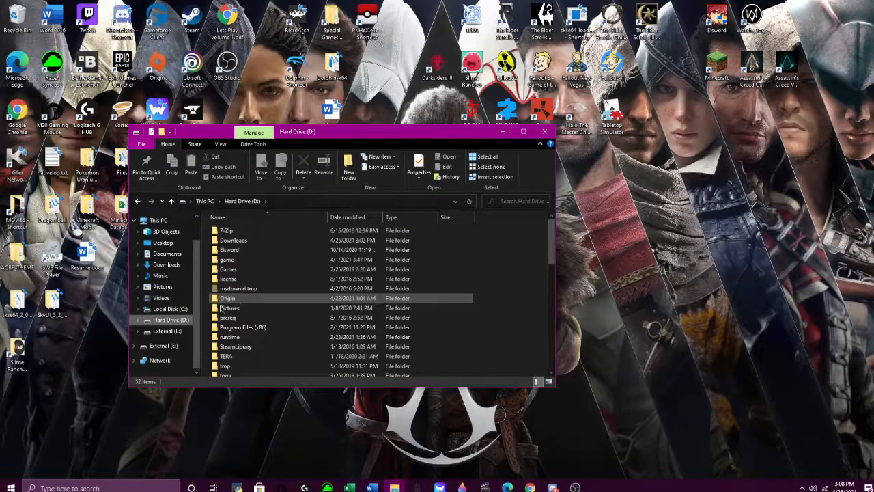
Examine the full Program Files (x86) listing on Local Disk (C:) and the Program Files (x86) folder on Hard Drive (D:)
click(161, 298)
click(170, 309)
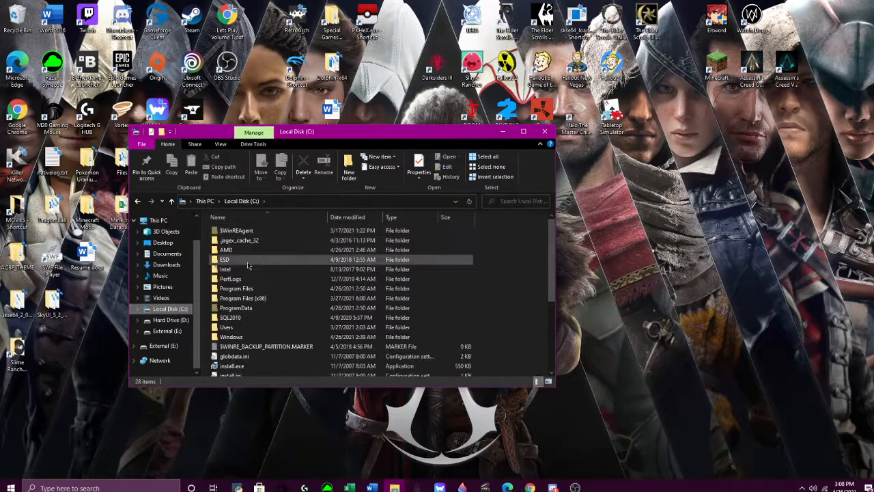
click(269, 299)
double_click(269, 299)
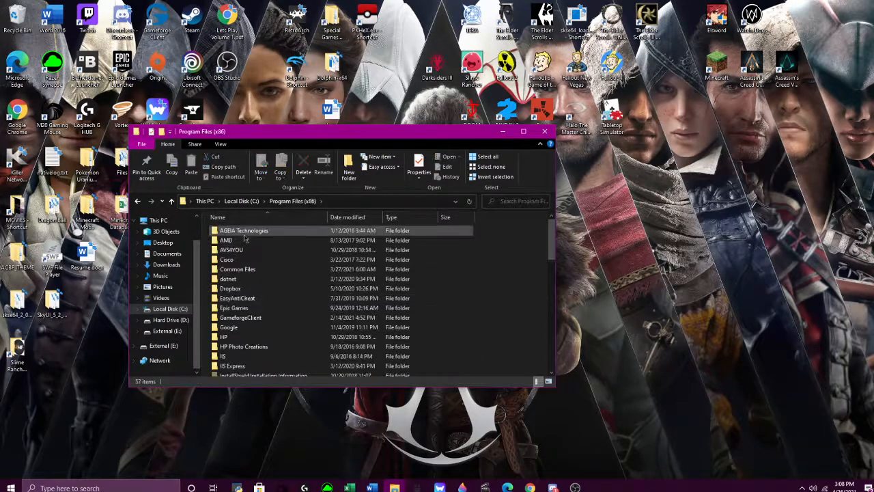
scroll(265, 336, down, 14)
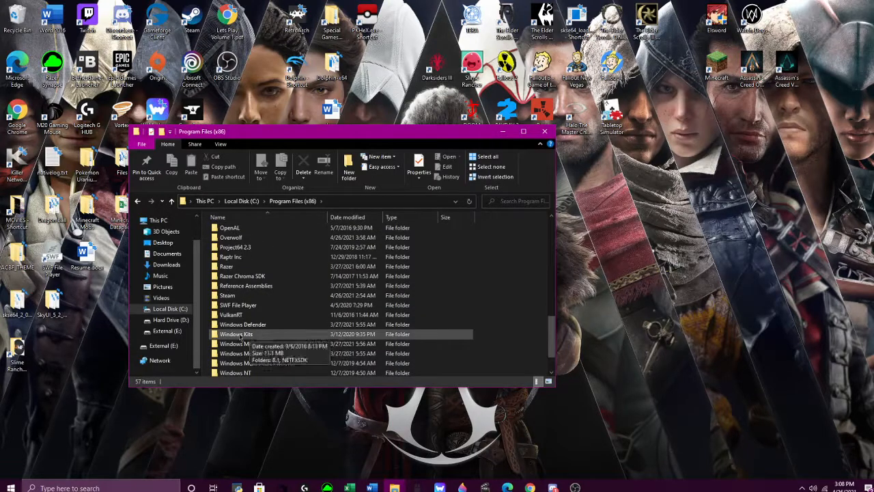
click(170, 319)
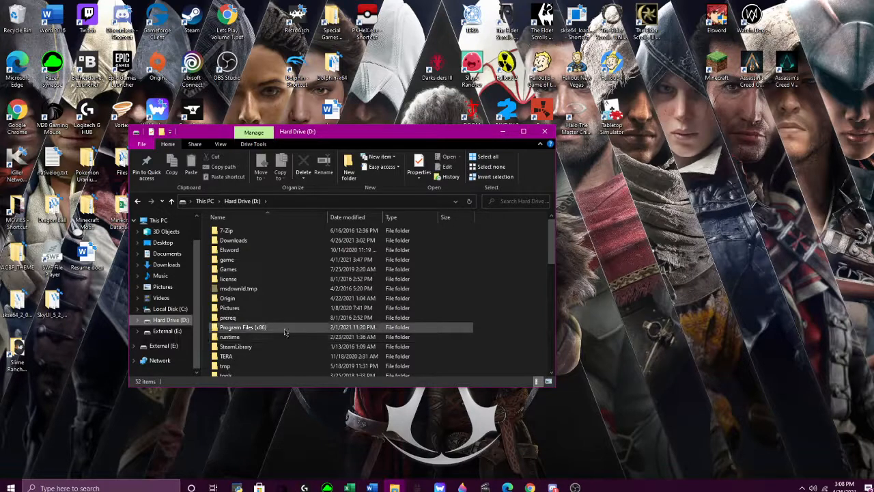
scroll(268, 315, down, 3)
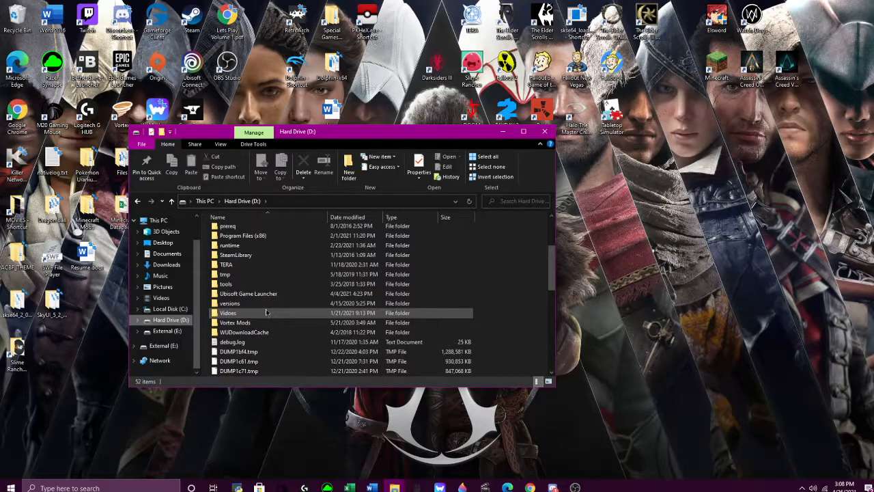
scroll(267, 295, up, 1)
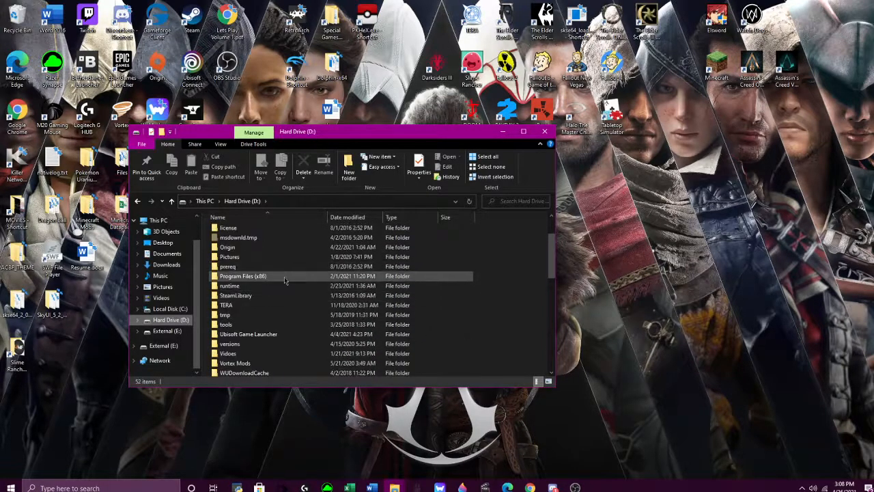
double_click(286, 277)
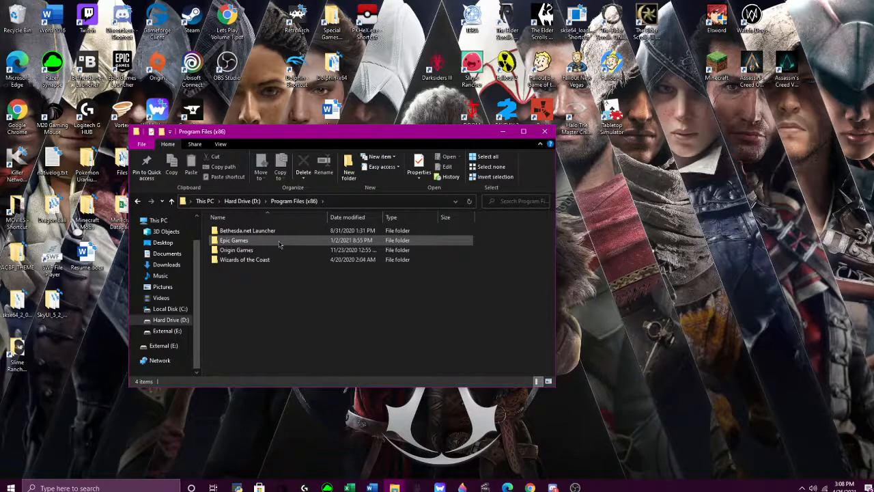
Open AppData\Roaming in the personal user folder under Users on Local Disk (C:) and look through its program folders
click(167, 308)
scroll(279, 299, down, 2)
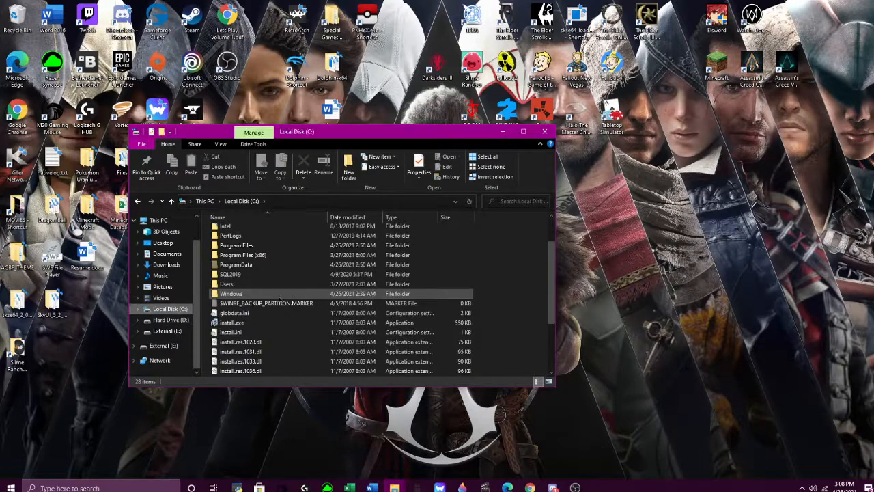
double_click(263, 284)
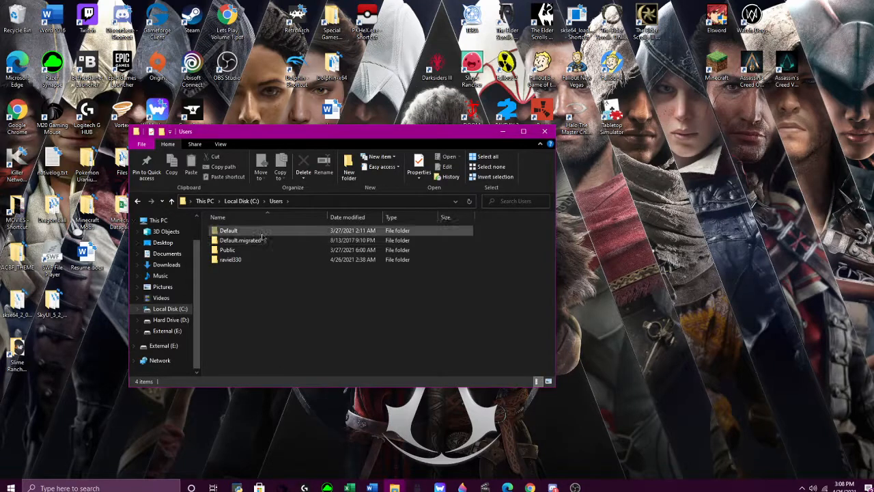
double_click(255, 250)
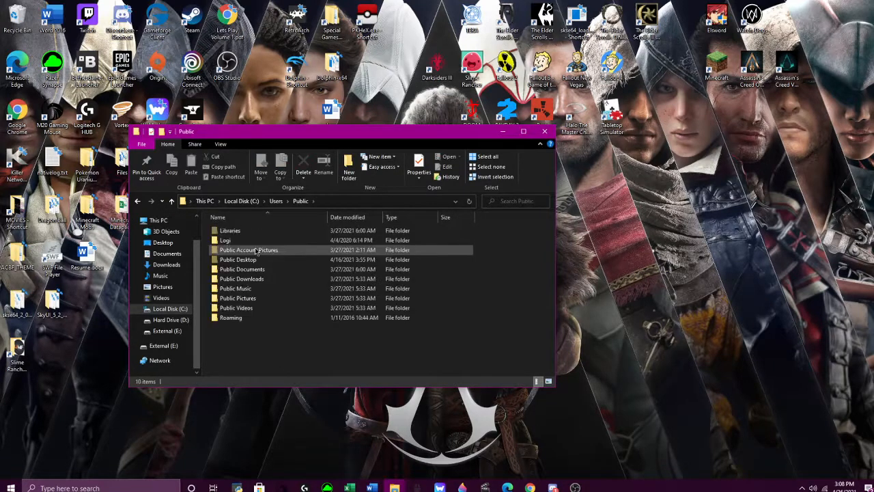
click(275, 201)
double_click(229, 259)
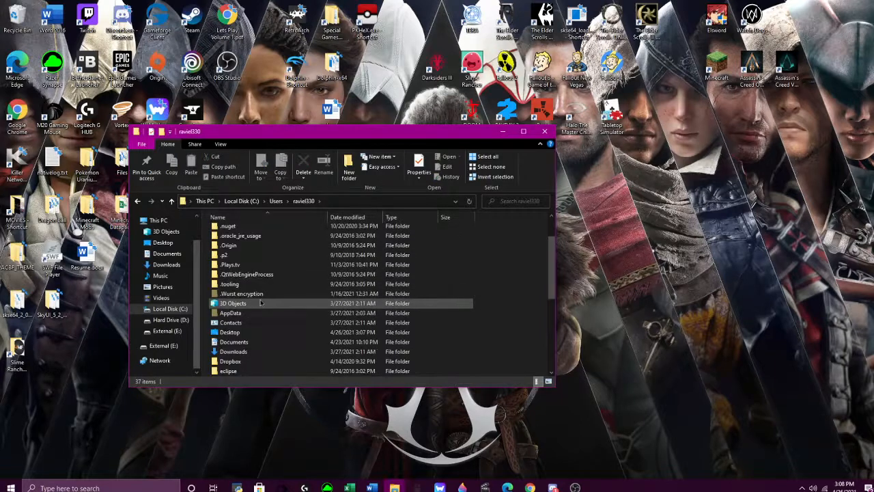
scroll(239, 303, down, 2)
double_click(251, 321)
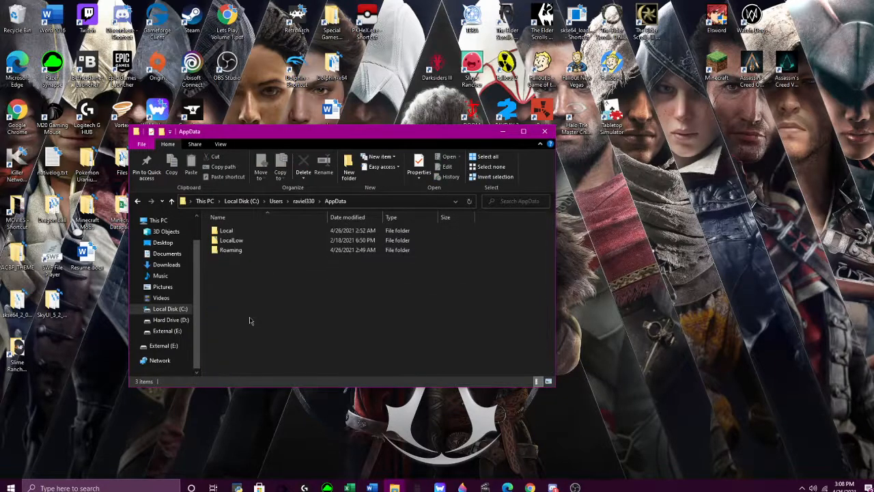
double_click(253, 250)
scroll(410, 330, down, 1)
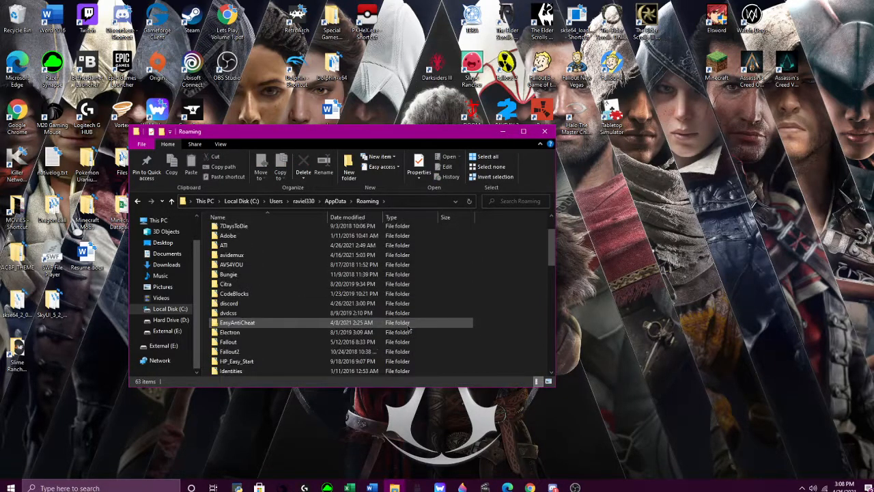
scroll(409, 331, down, 15)
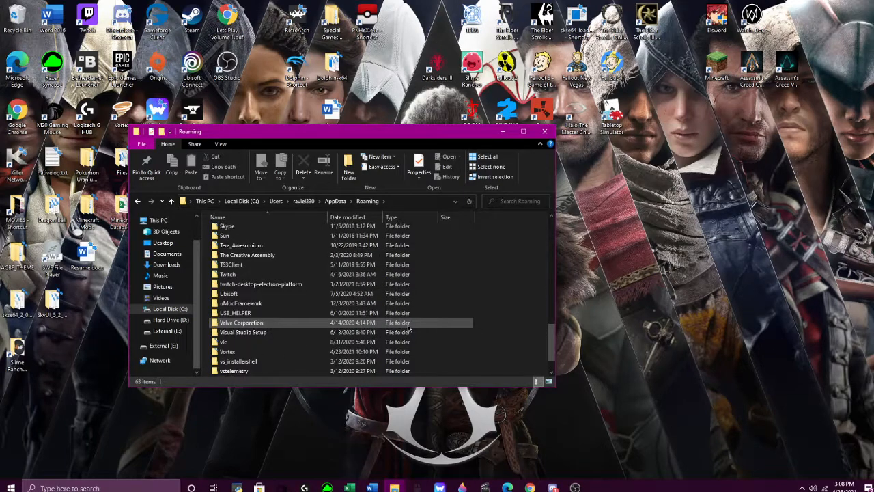
scroll(408, 329, down, 1)
scroll(407, 329, up, 3)
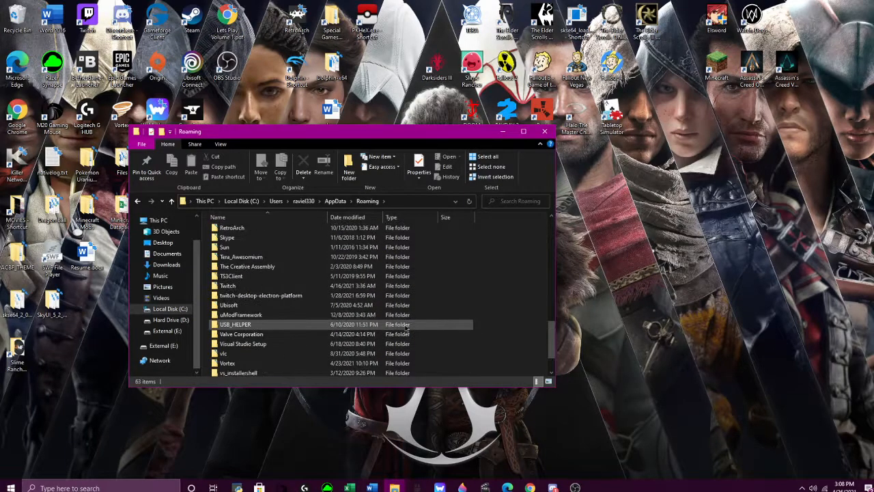
Open the RetroArch folder inside Roaming and look through its saves folder
click(220, 143)
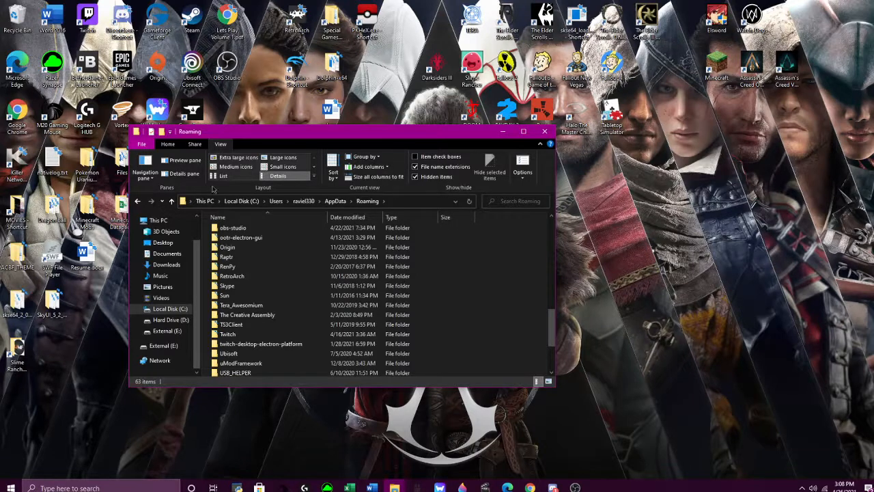
click(168, 143)
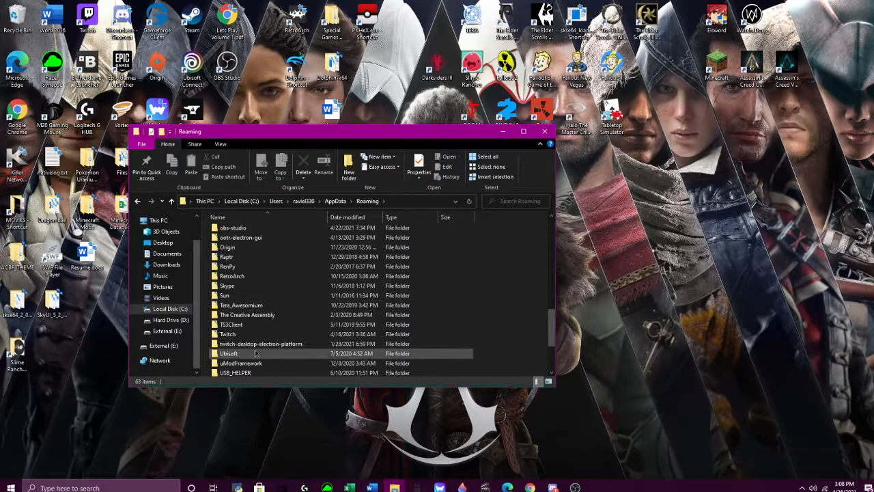
click(234, 276)
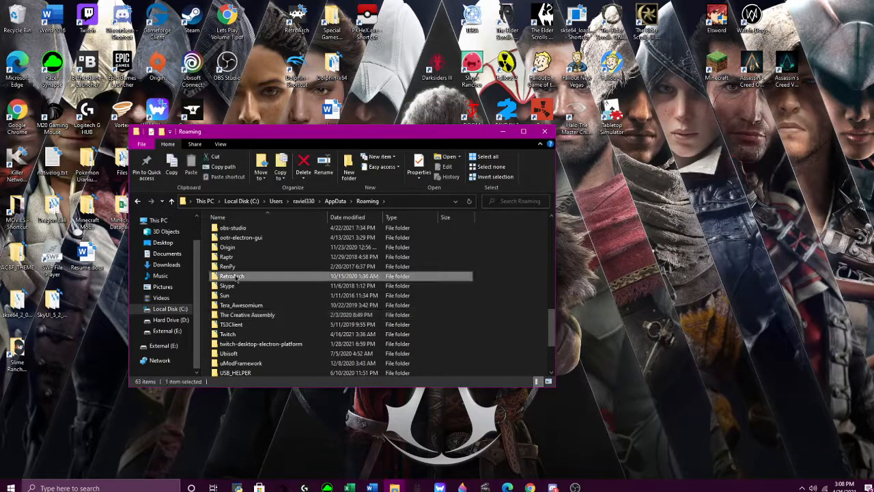
double_click(234, 276)
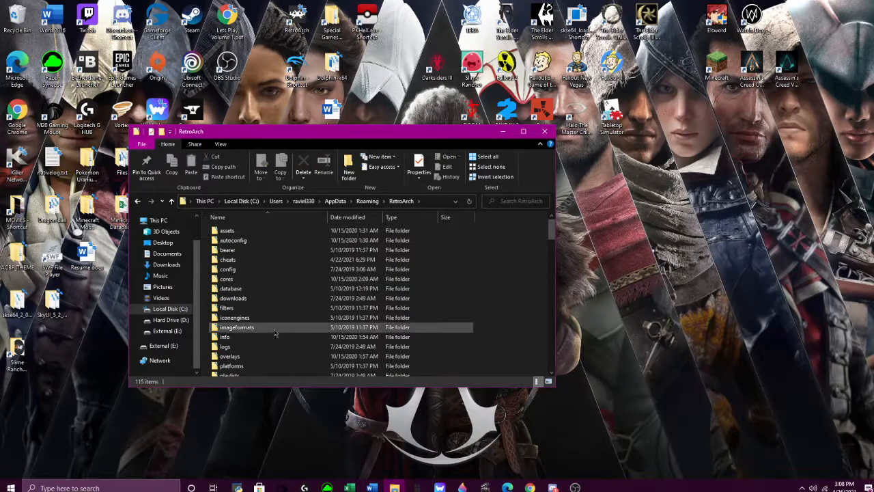
scroll(425, 309, down, 5)
scroll(423, 314, up, 1)
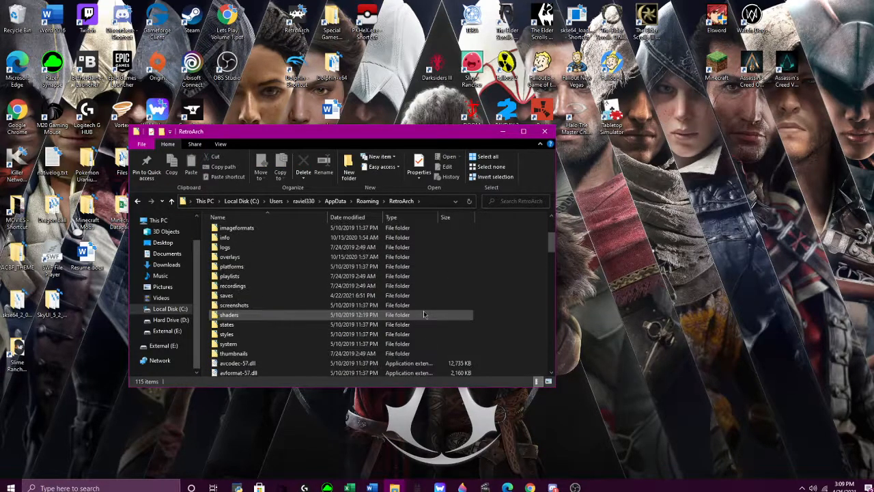
double_click(253, 294)
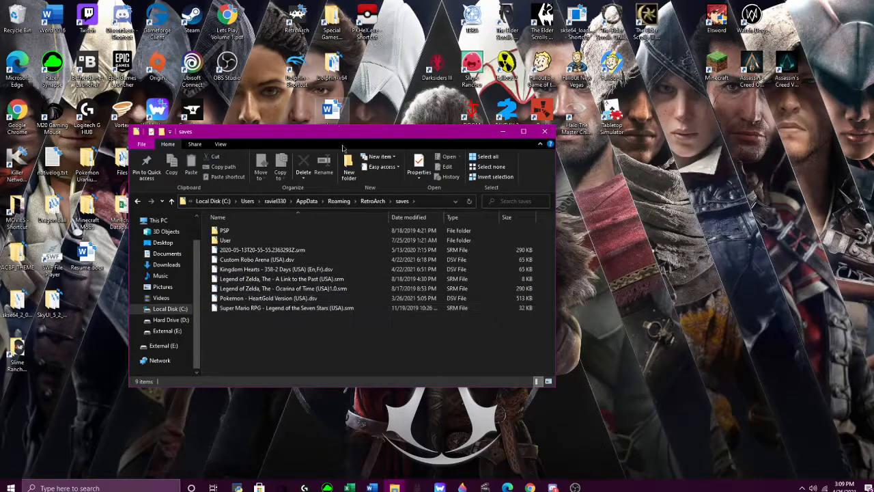
Move the saves window aside, launch PKHeX from its desktop shortcut and place its window next to the folder
drag(343, 131, 613, 93)
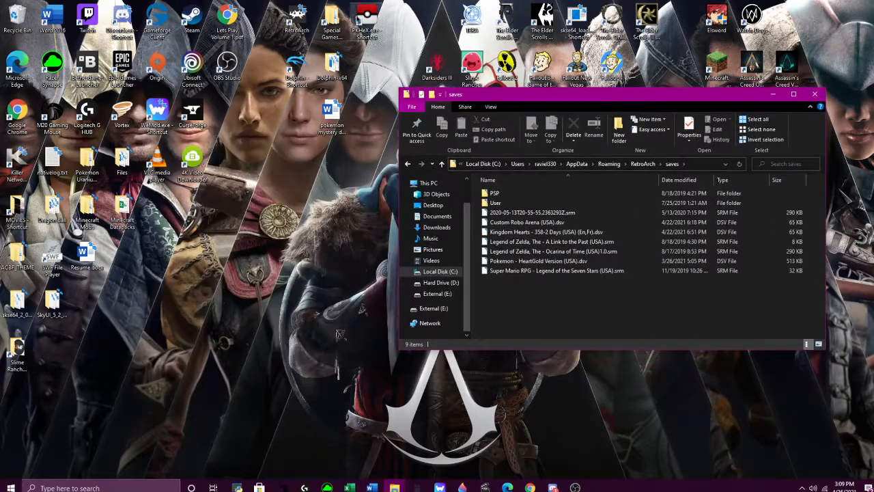
double_click(364, 17)
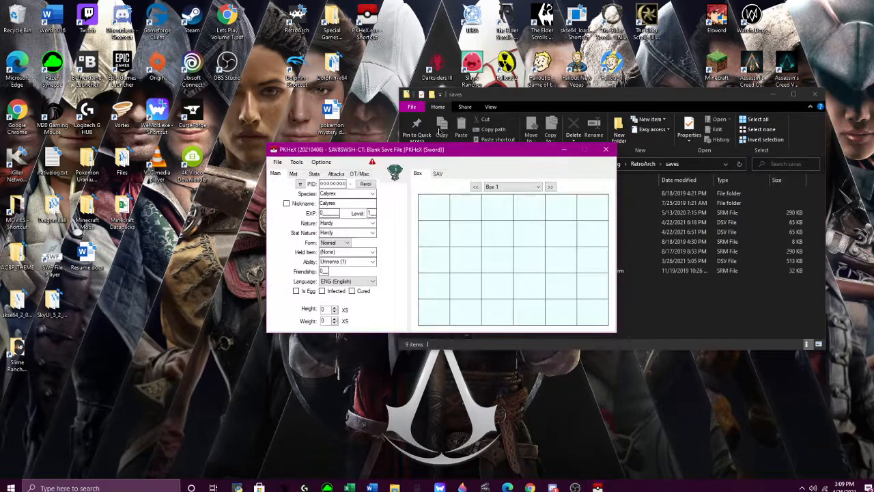
drag(460, 152, 299, 141)
Start opening a file in PKHeX and browse to AppData\Roaming in the personal user folder on Local Disk (C:)
click(116, 150)
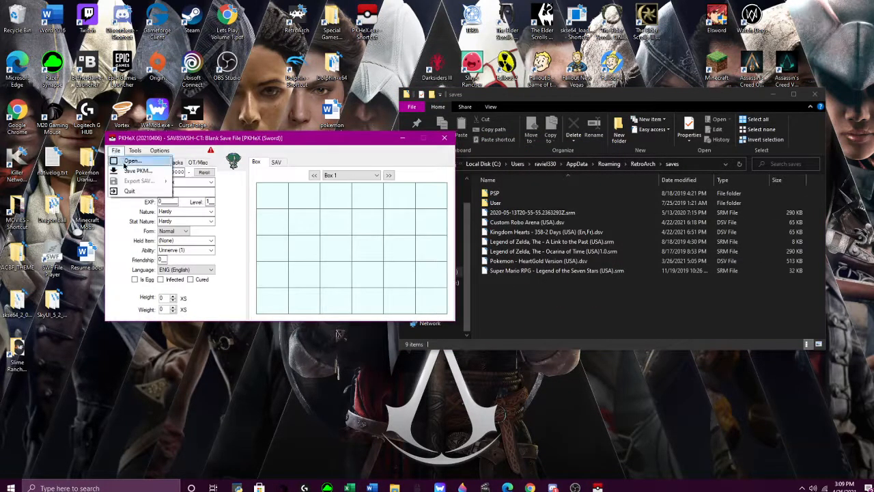
click(125, 168)
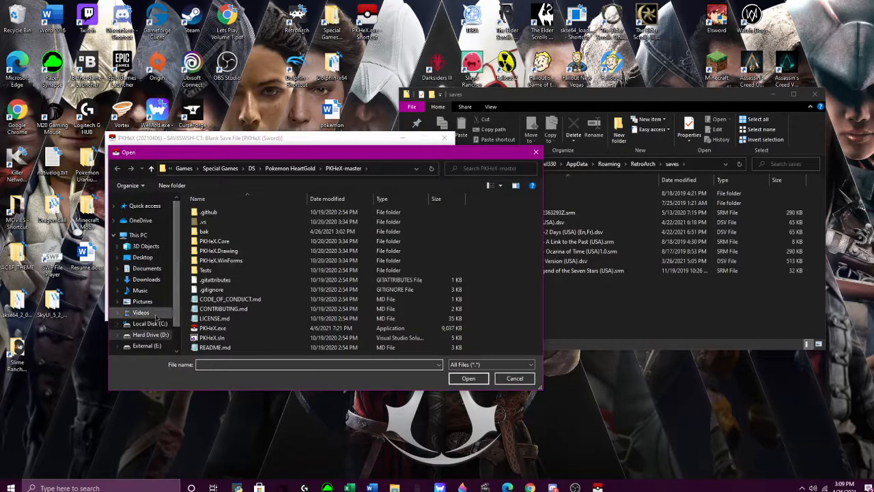
click(151, 325)
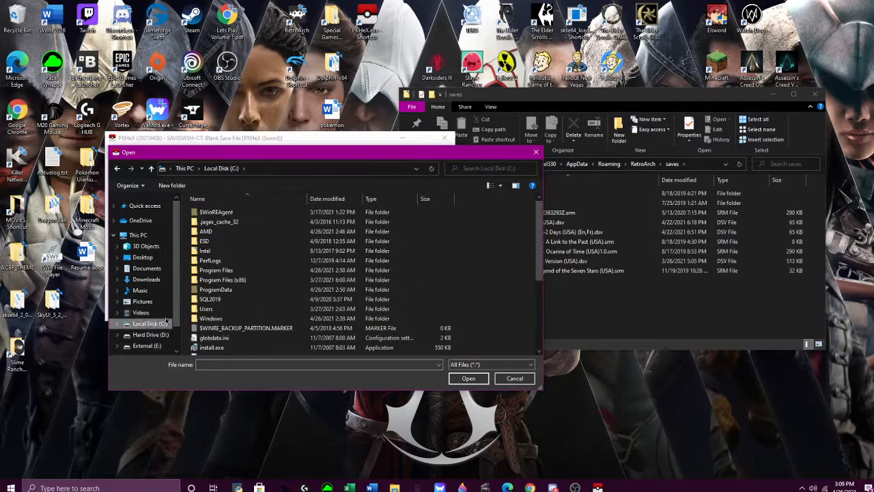
double_click(217, 308)
double_click(224, 242)
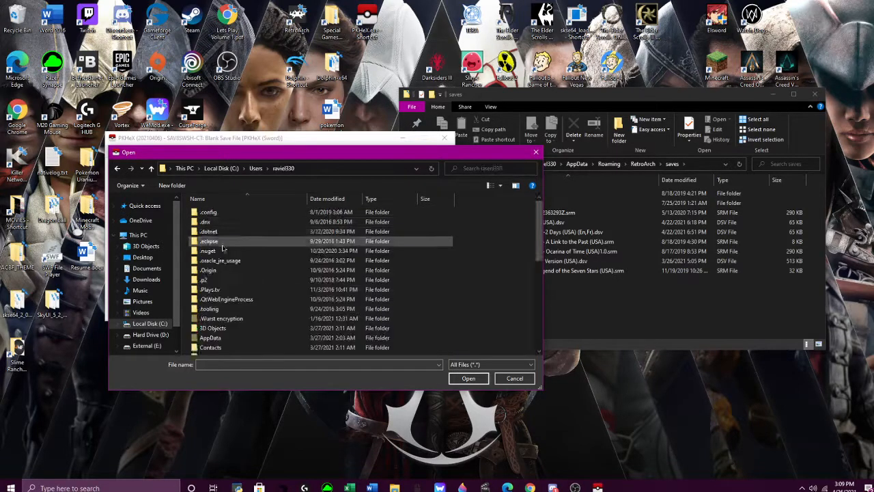
double_click(229, 337)
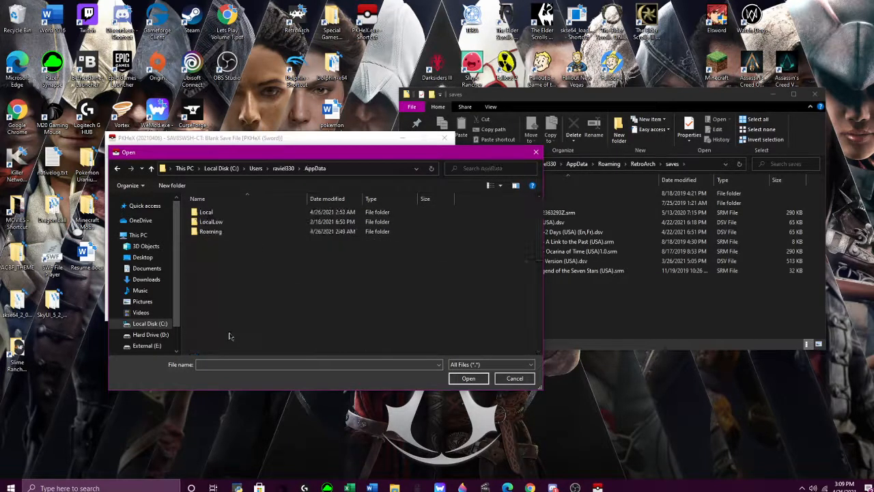
double_click(212, 232)
Load the save file Pokemon - HeartGold Version (USA).dsv from RetroArch\saves
scroll(237, 297, down, 10)
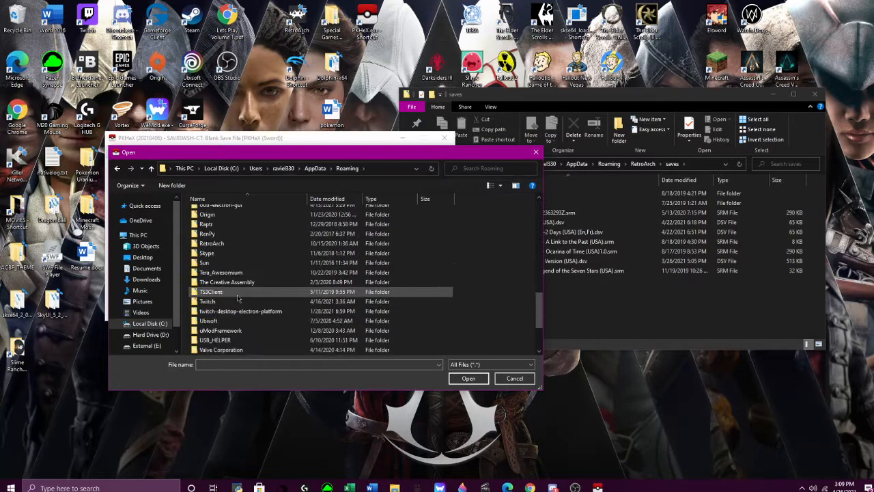
double_click(208, 286)
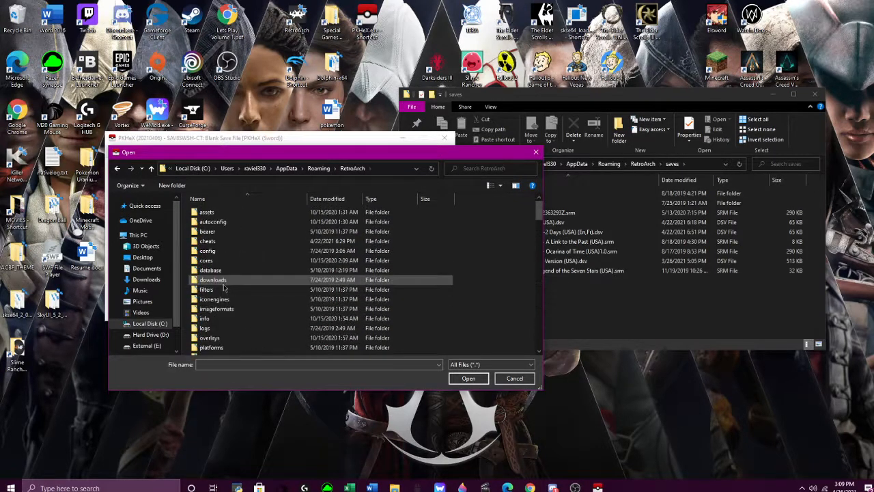
scroll(217, 329, down, 2)
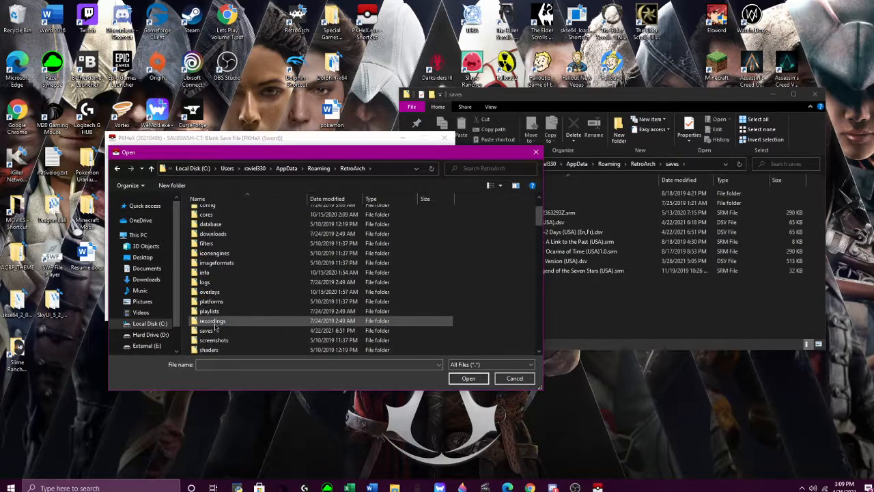
double_click(218, 333)
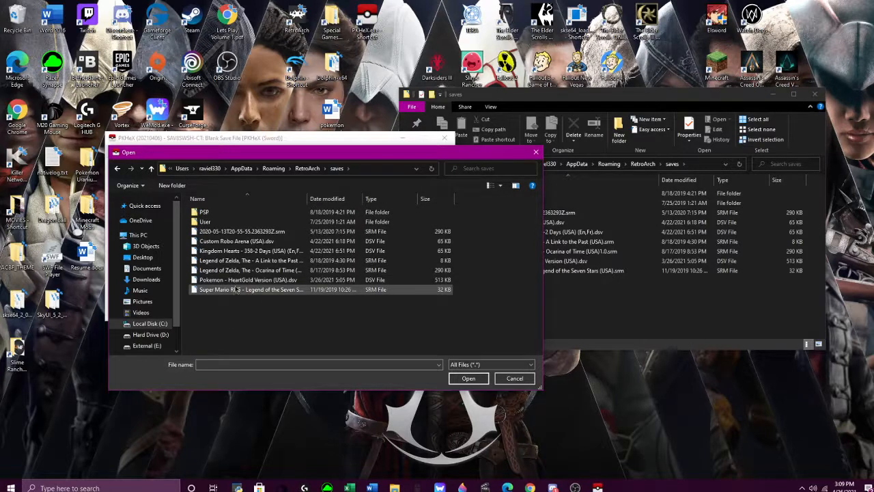
click(239, 282)
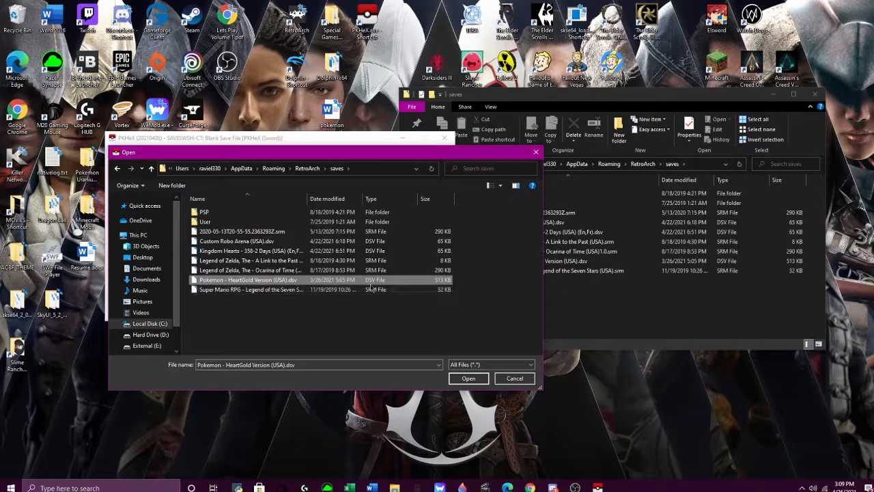
click(468, 379)
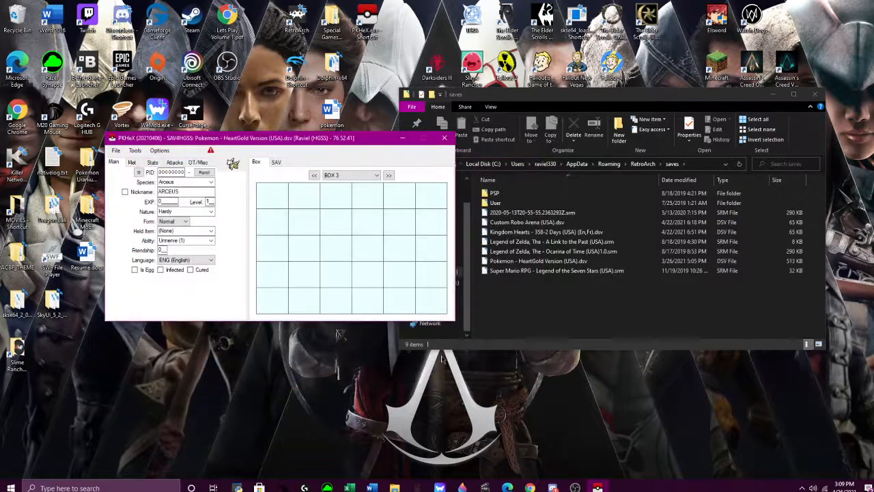
Look through the stored Pokémon in BOX 1 to BOX 3 and examine the details of the Raticate in BOX 3
click(314, 176)
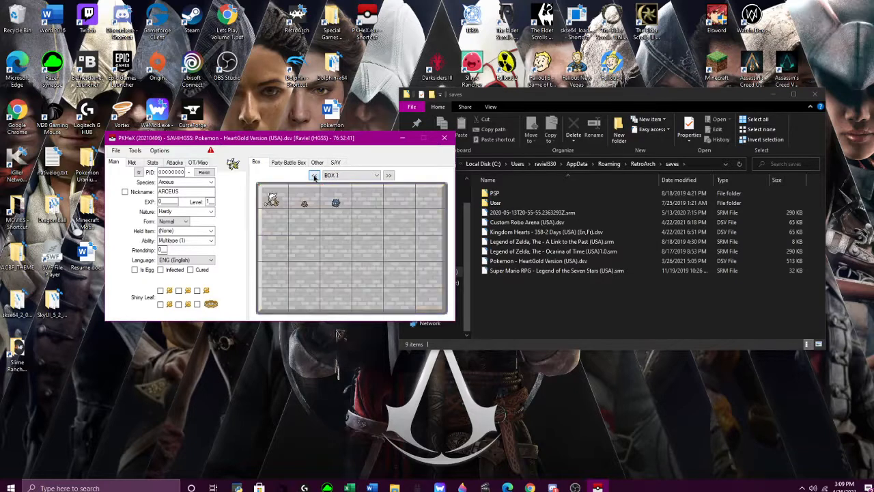
click(387, 175)
click(388, 176)
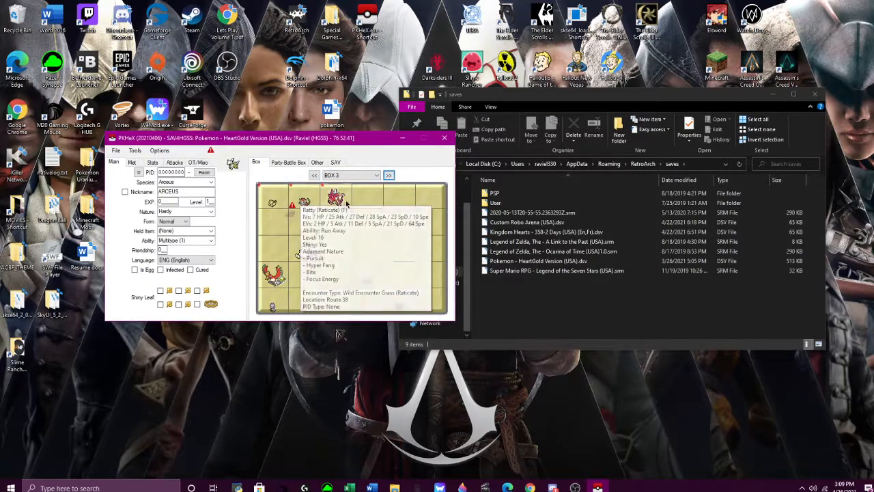
mouse_move(294, 209)
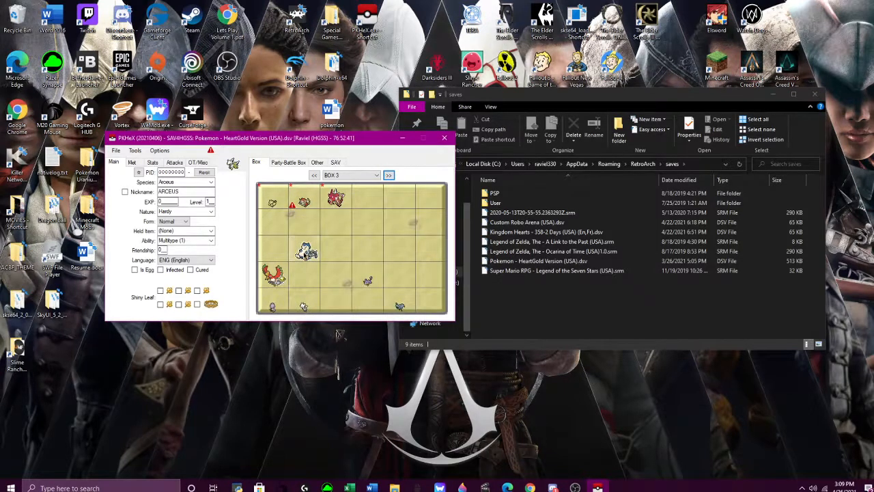
mouse_move(334, 209)
Examine the editor's Stats fields, the party Pokémon and the save-editing tools of the loaded file
click(155, 164)
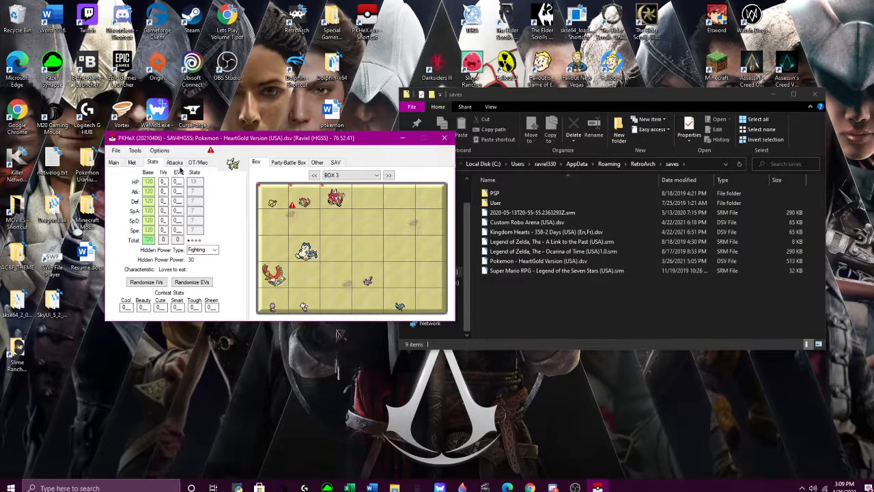
click(286, 163)
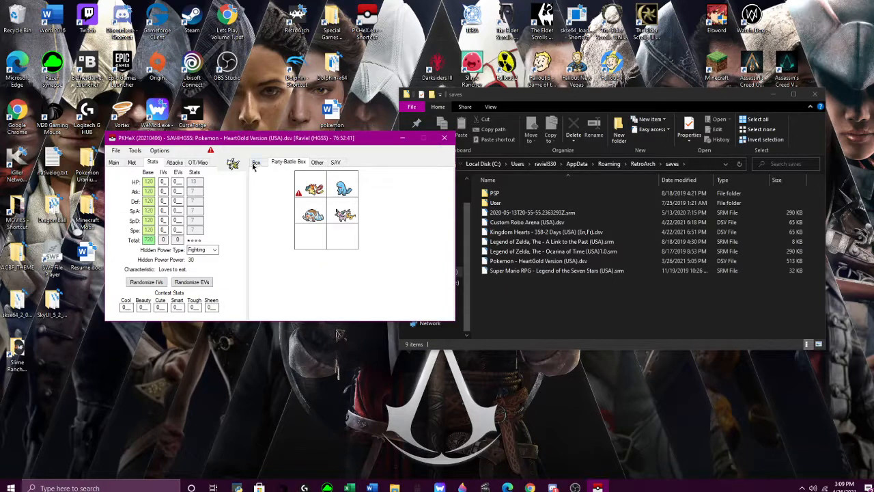
click(317, 163)
click(336, 163)
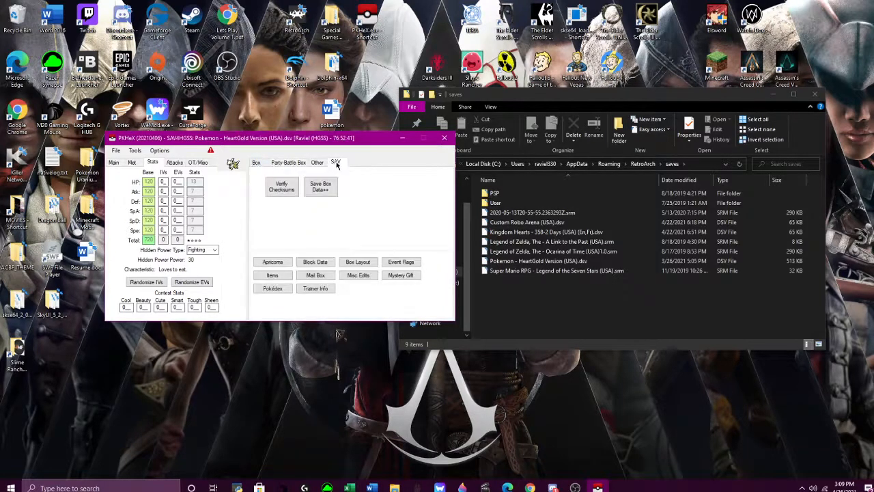
Go back to BOX 1 and load its first Pokémon, the Unown, into the editor with its Main data shown
click(262, 165)
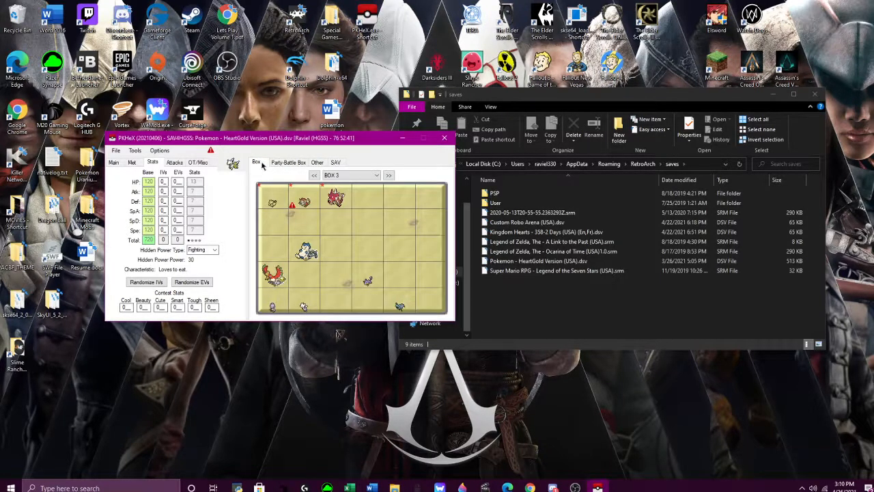
click(314, 174)
click(314, 175)
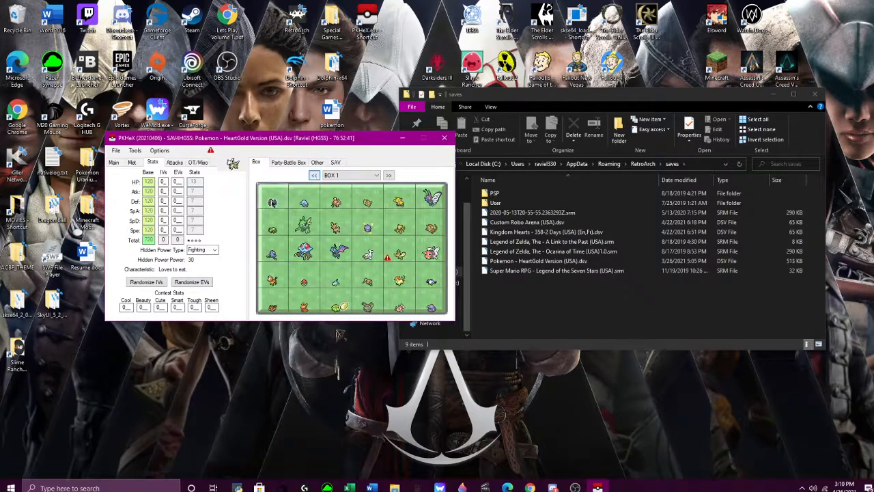
right_click(272, 203)
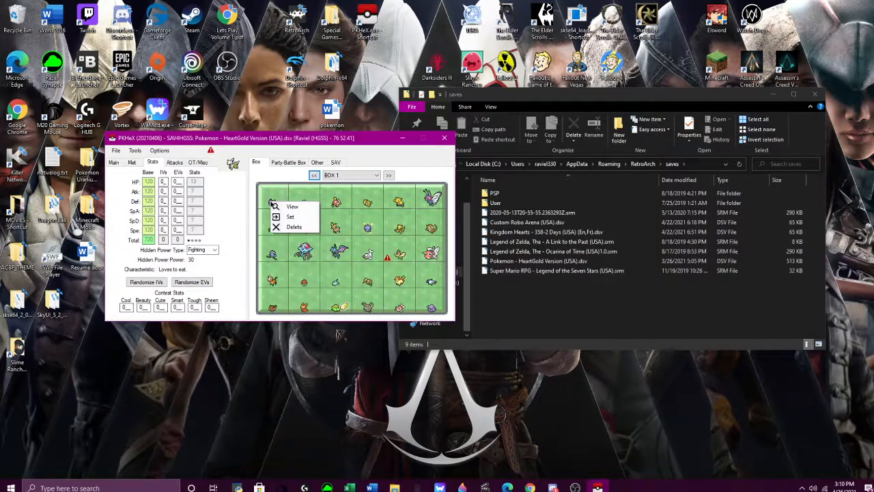
click(298, 211)
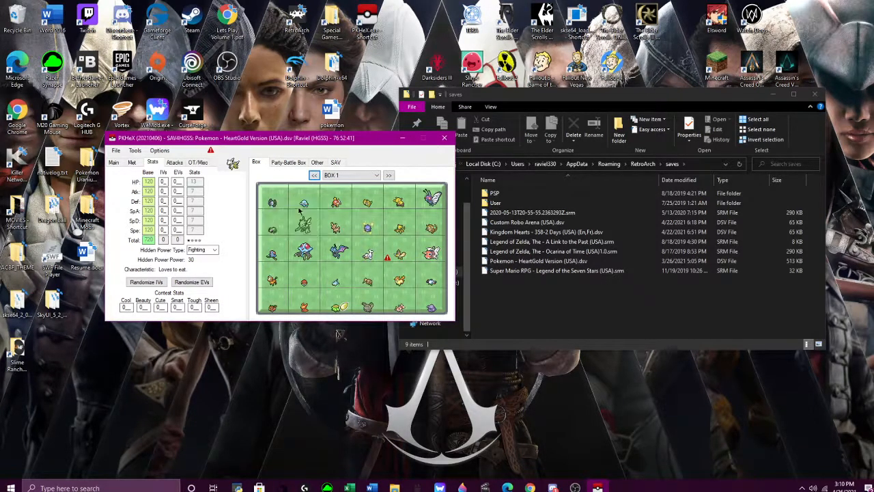
click(114, 163)
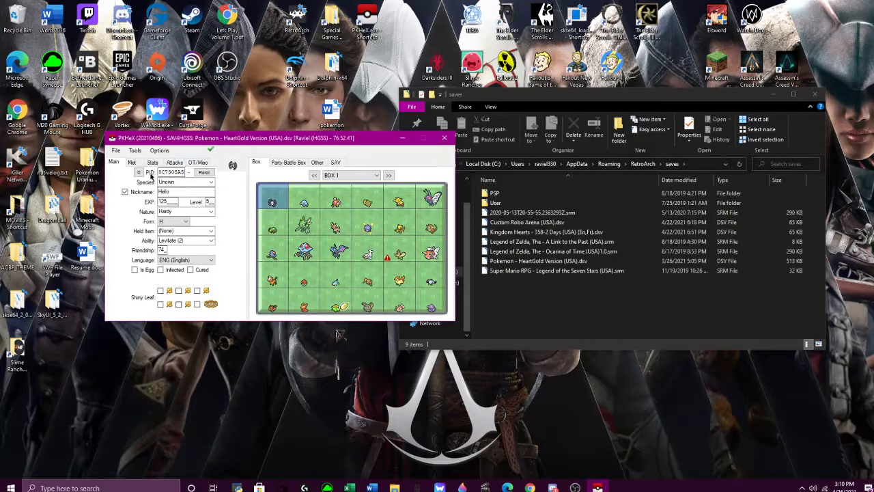
Examine the options available for the Unown's Species, Nature, Form, Ability and Language in its Main data
click(211, 183)
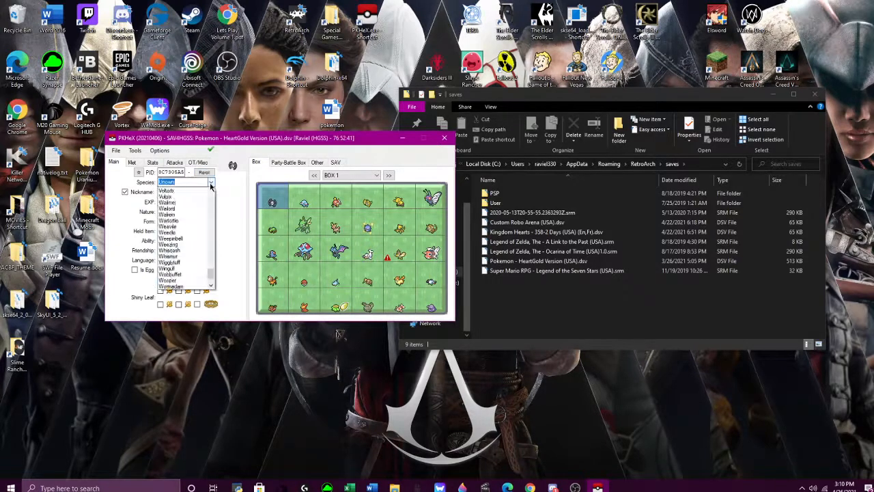
click(235, 196)
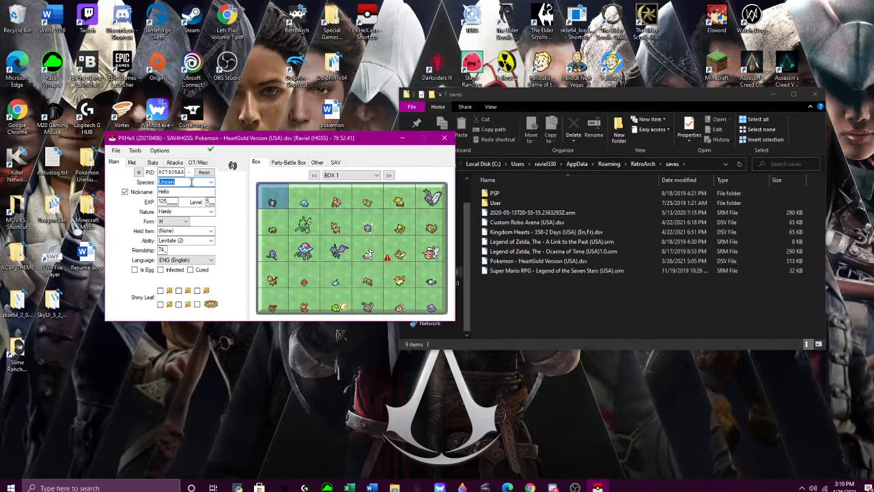
click(192, 182)
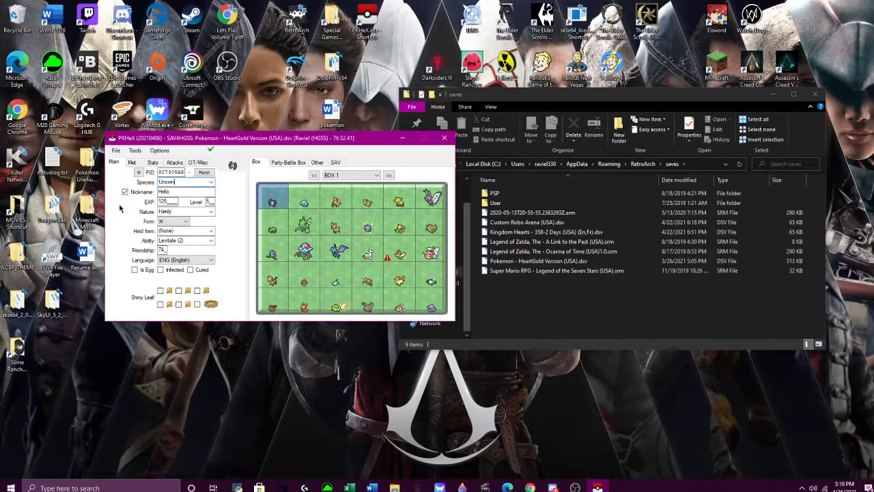
click(211, 212)
click(217, 213)
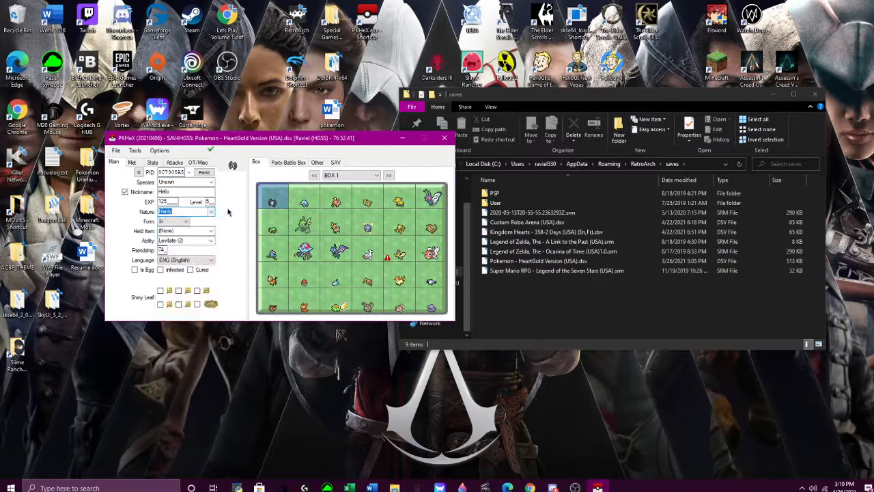
click(185, 222)
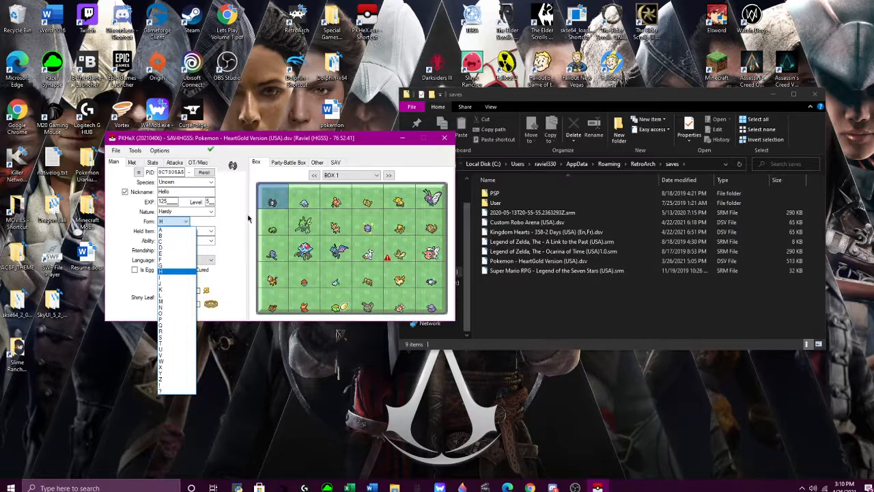
click(185, 223)
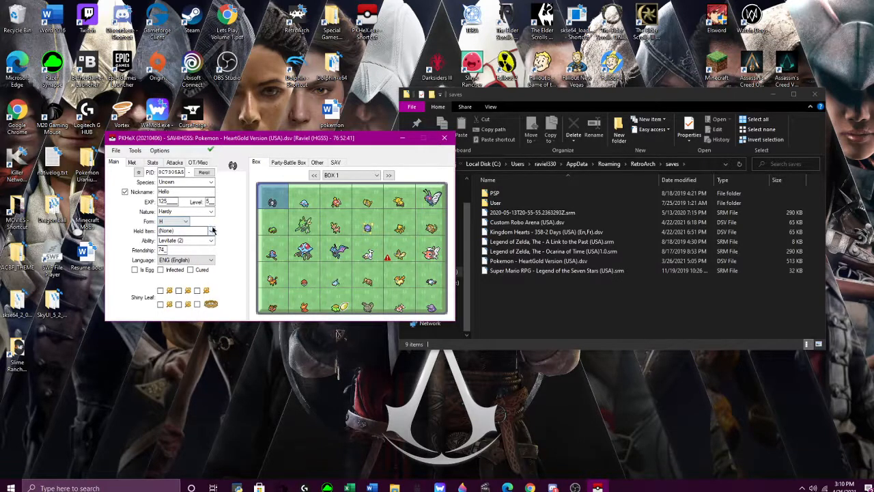
click(211, 241)
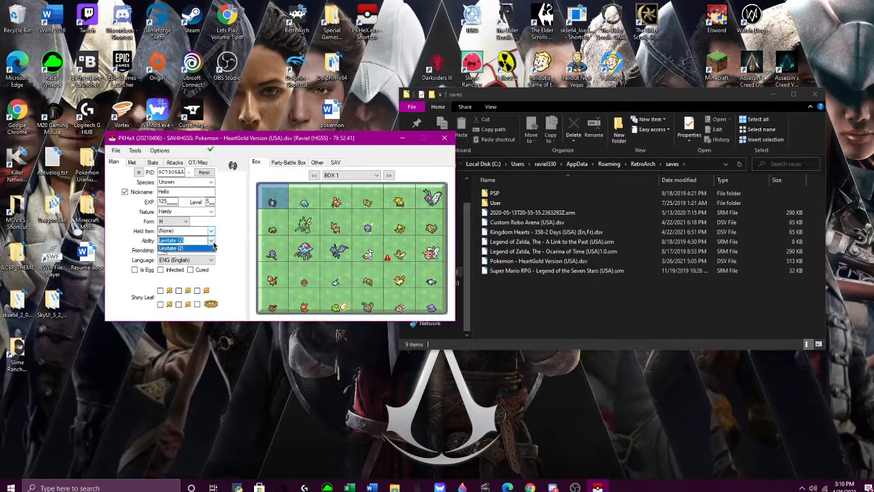
click(212, 241)
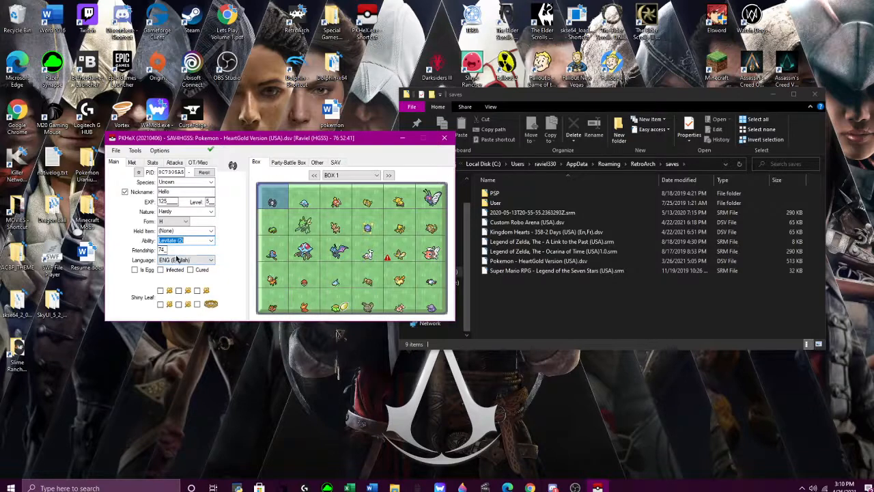
click(211, 261)
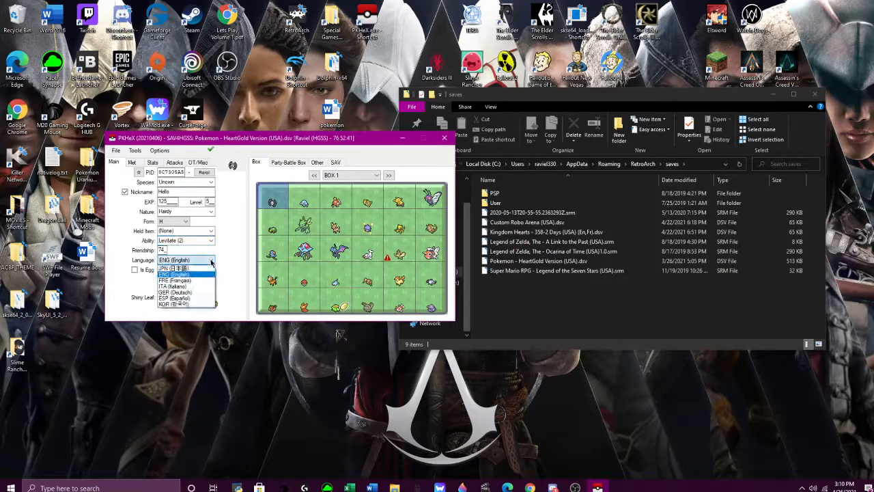
click(211, 261)
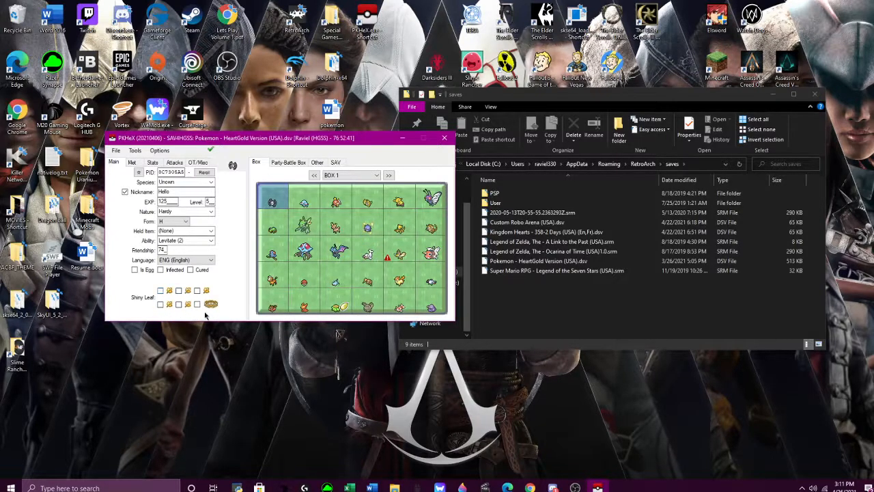
Examine the Unown's Met data, including the choices for Origin Game, Met Location, Ball and Encounter
click(133, 162)
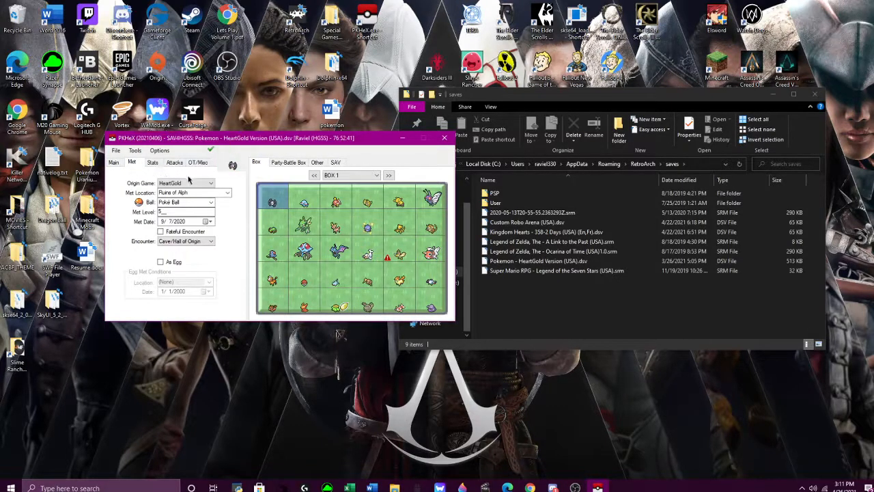
click(209, 182)
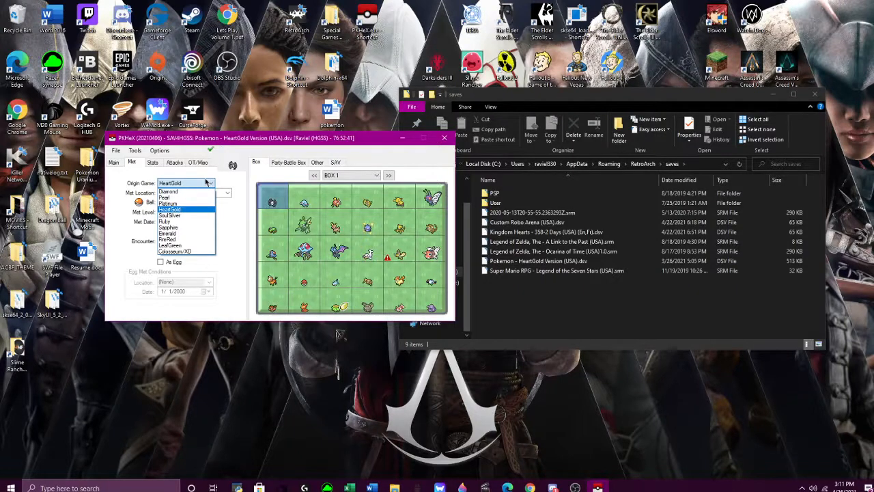
click(206, 182)
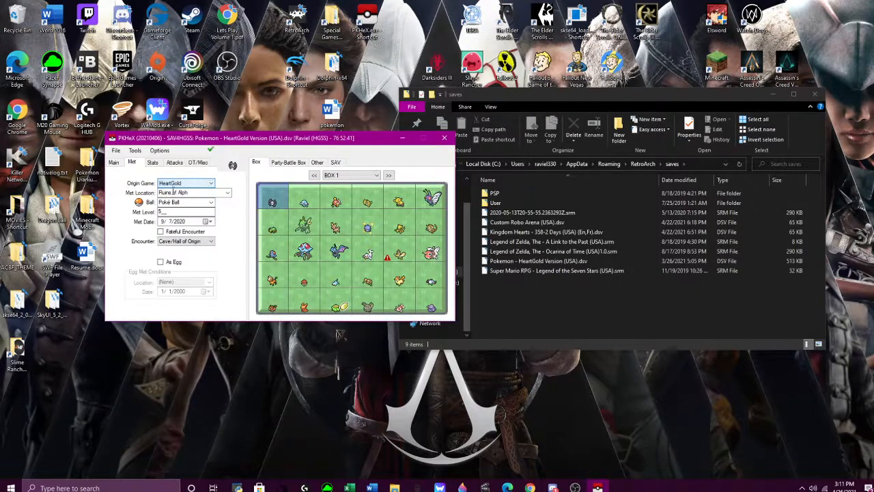
click(213, 185)
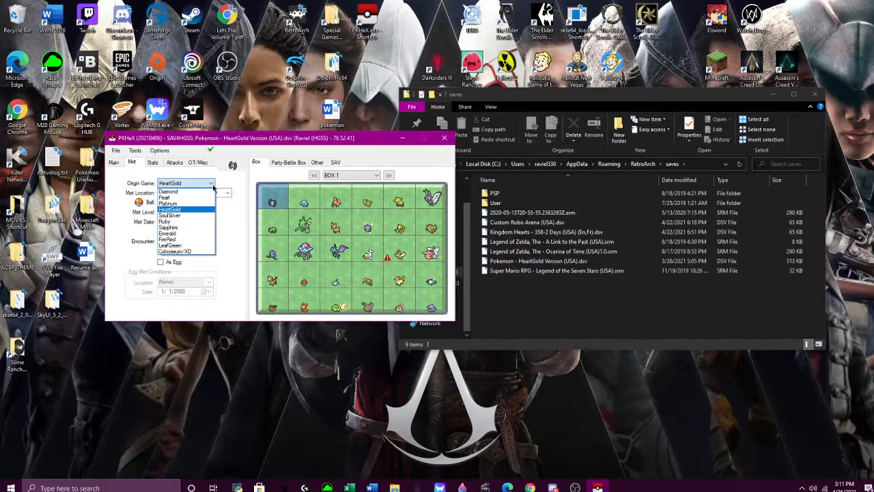
click(213, 186)
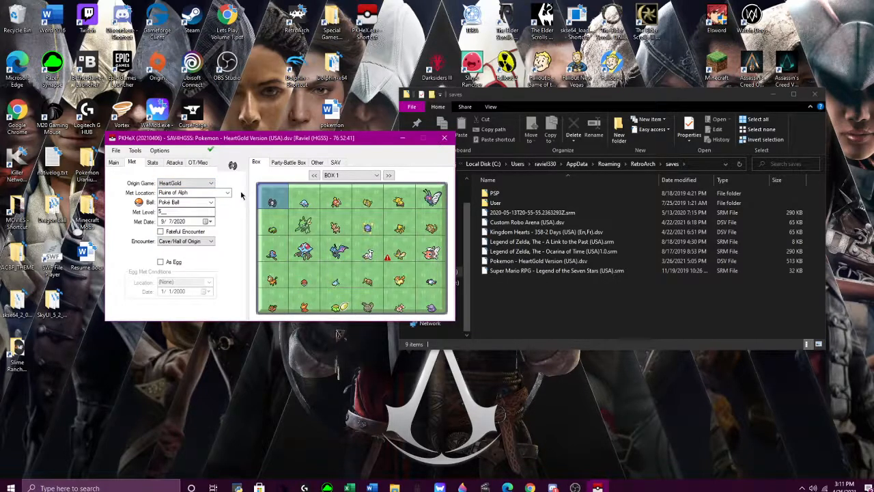
click(227, 194)
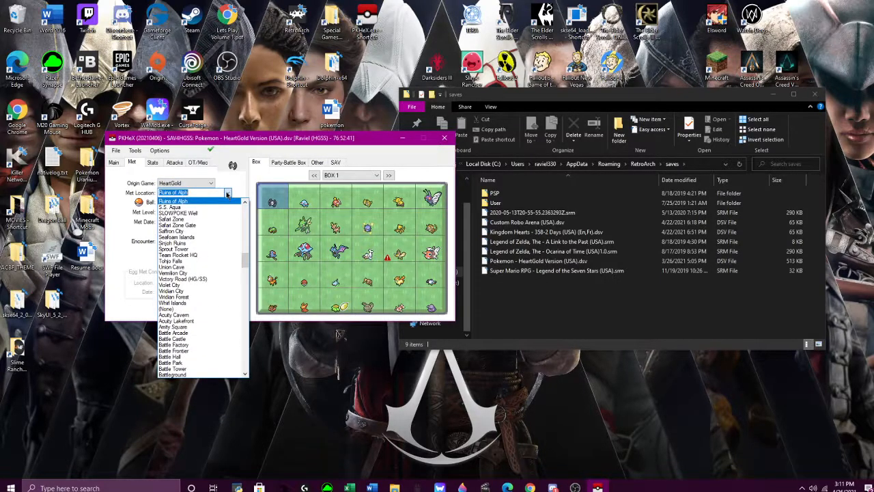
click(227, 193)
click(213, 203)
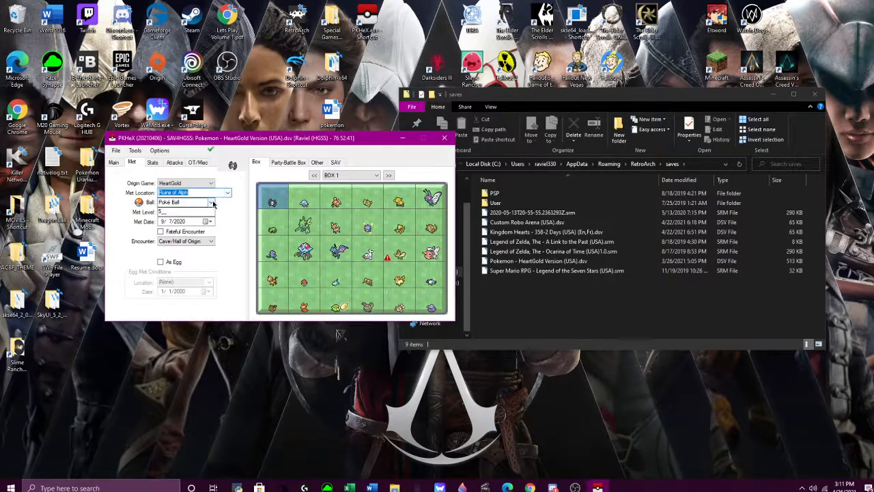
click(212, 203)
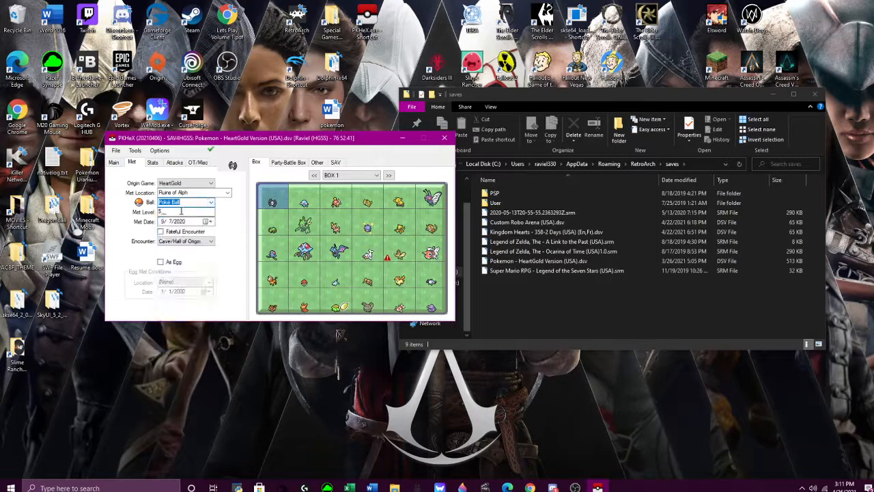
click(210, 241)
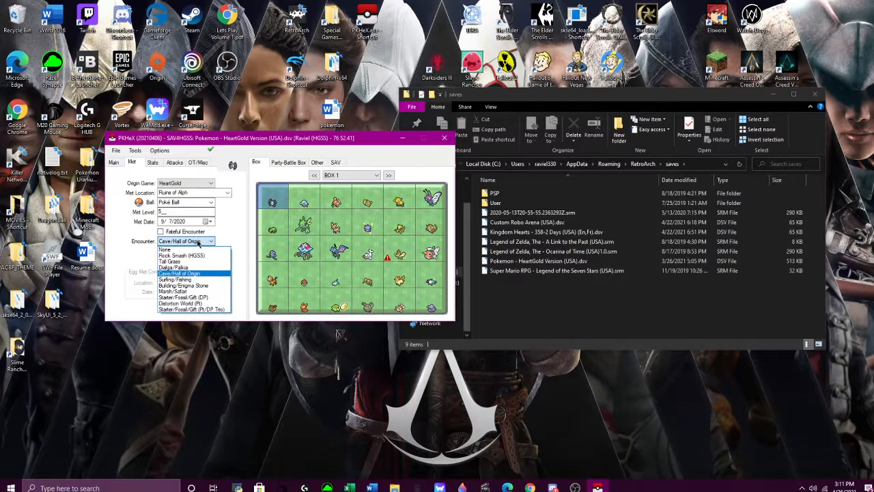
click(198, 243)
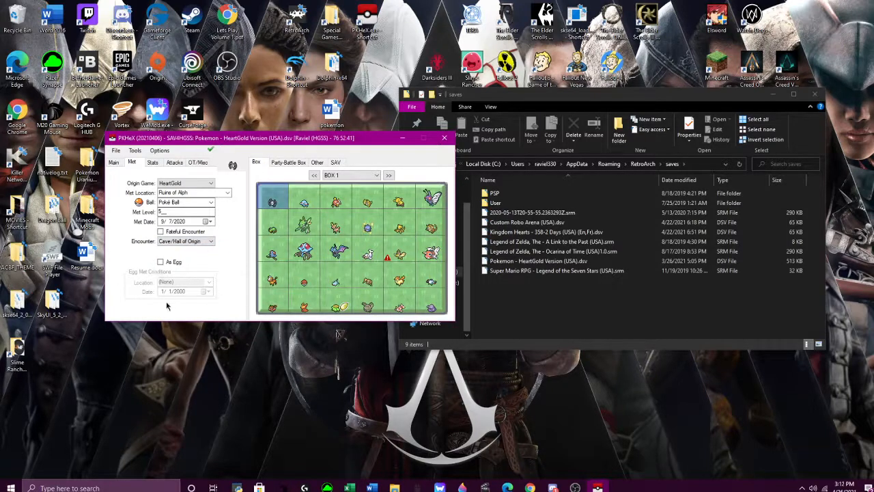
Review the Unown's Stats with the Hidden Power Type options, its Attacks and its OT/Misc trainer data
click(157, 163)
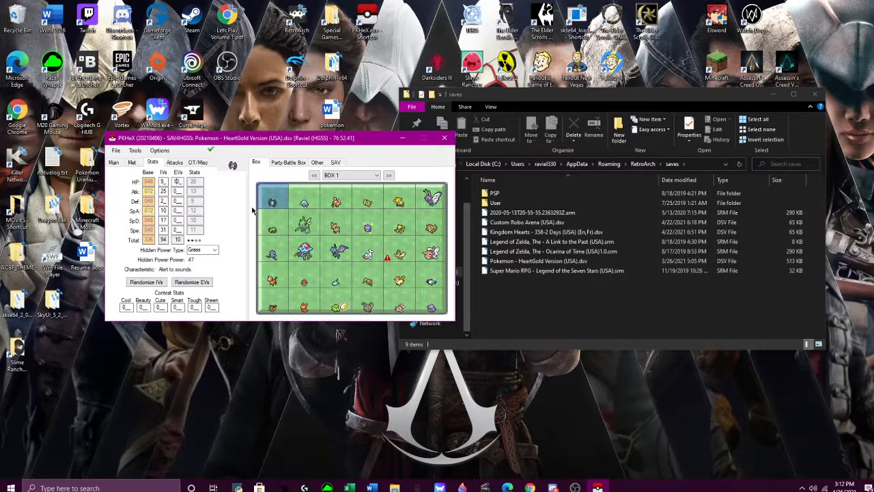
click(215, 250)
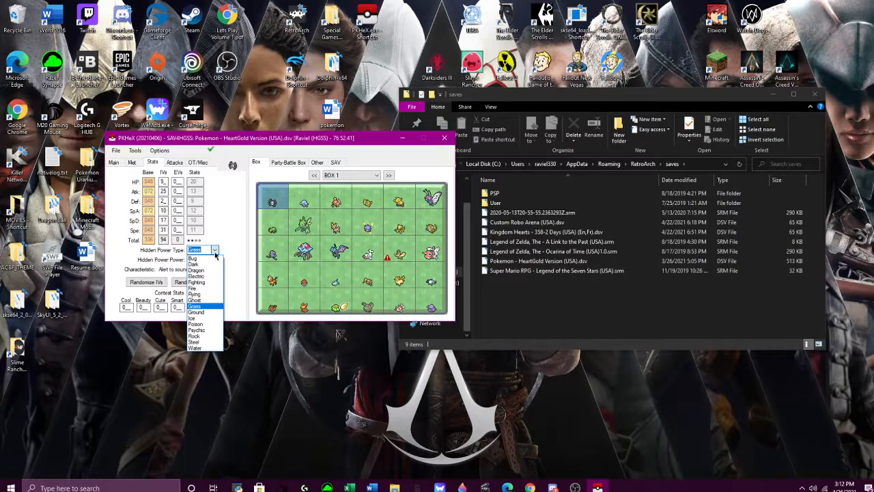
click(215, 253)
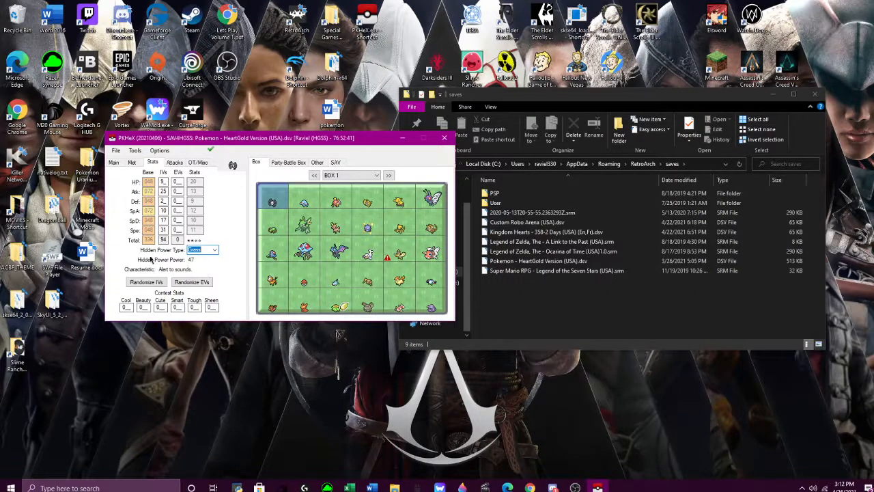
click(209, 251)
click(175, 162)
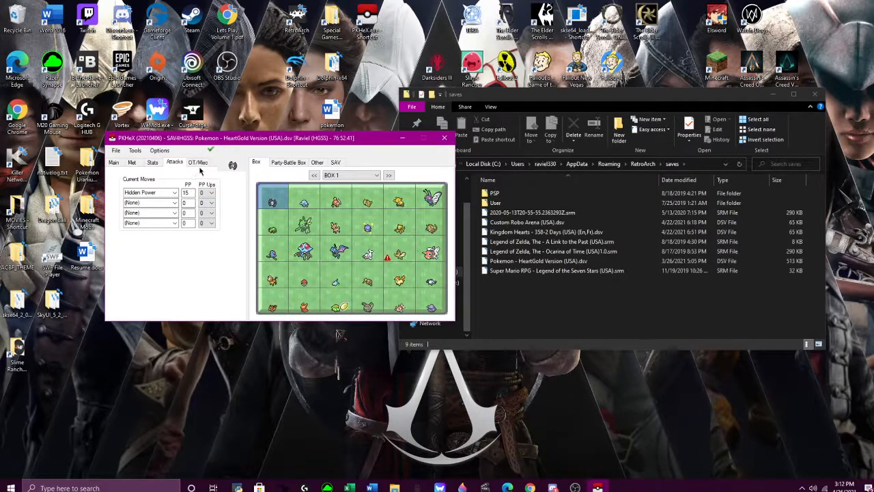
click(196, 163)
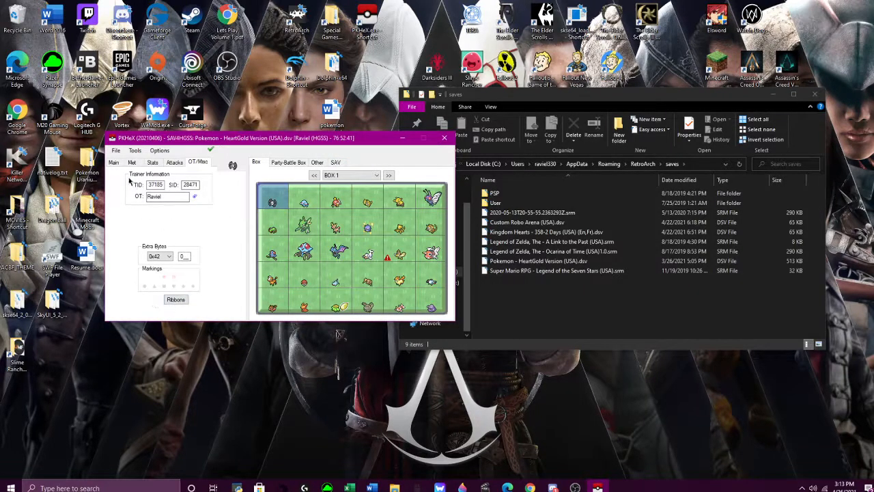
Show the save-editing tools, view the save's Trainer Info in the Trainer Data Editor, and close it without saving
click(114, 163)
click(334, 161)
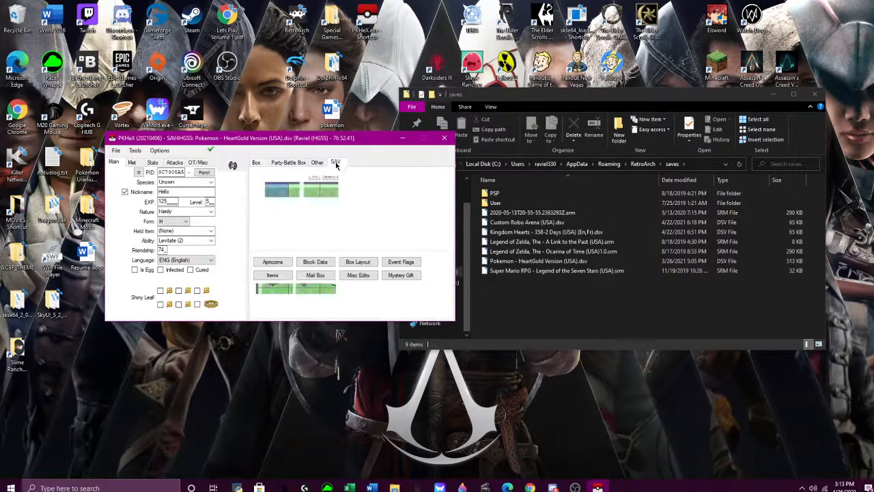
click(198, 162)
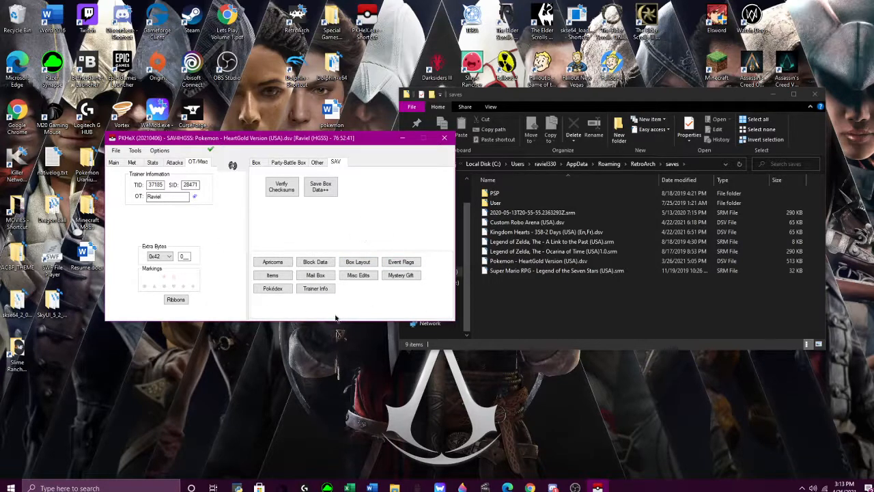
click(316, 288)
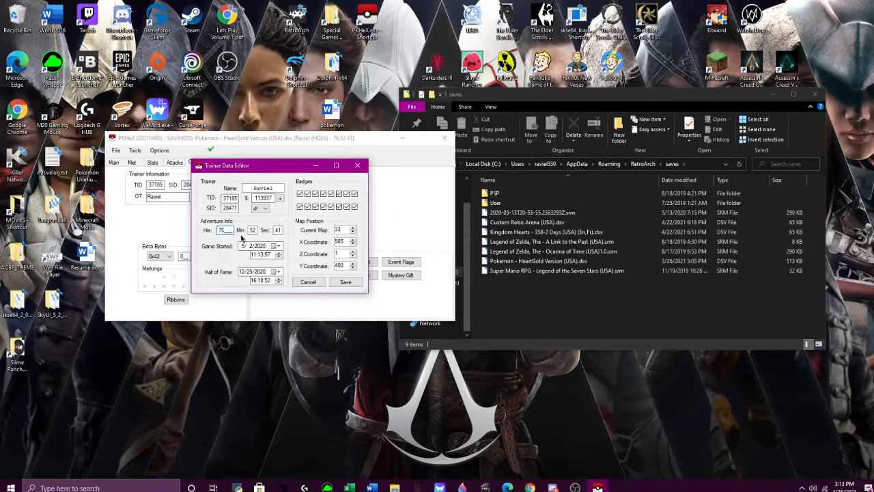
click(357, 165)
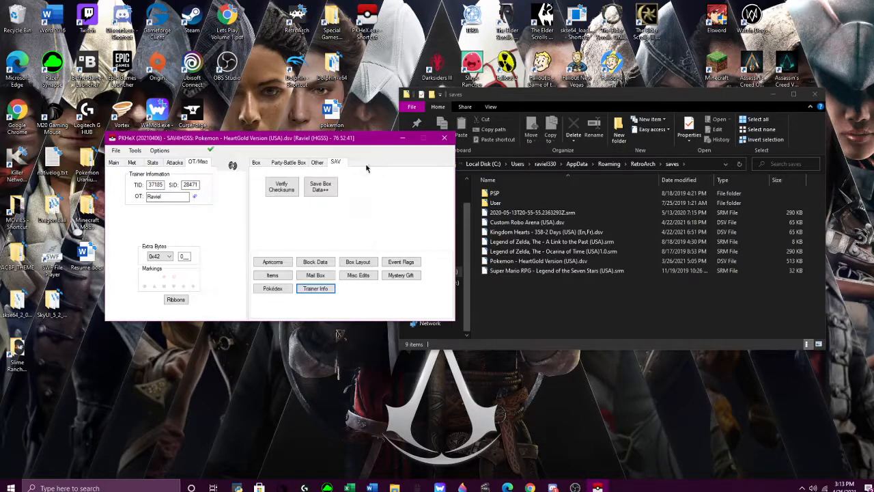
Look through the Pokédex Editor and the Mystery Gift slots, closing each without saving
click(272, 288)
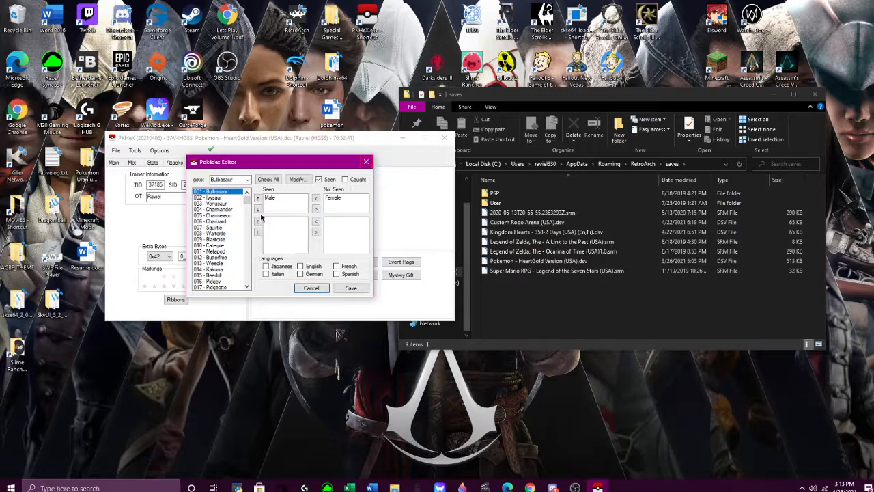
mouse_move(247, 199)
mouse_down()
mouse_move(246, 288)
mouse_move(247, 200)
mouse_up()
click(366, 162)
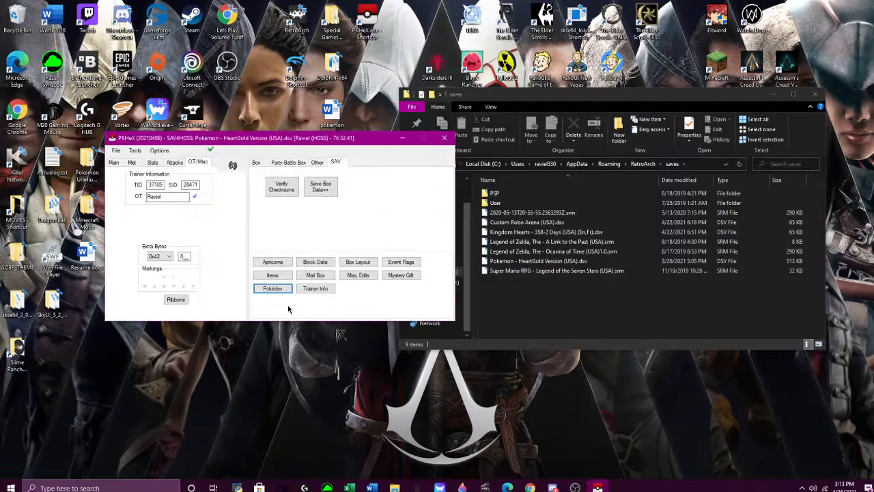
click(402, 275)
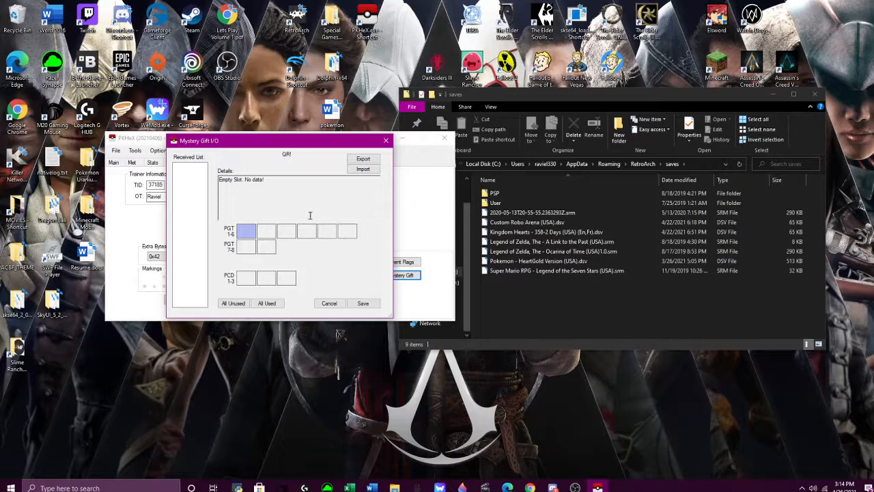
click(386, 140)
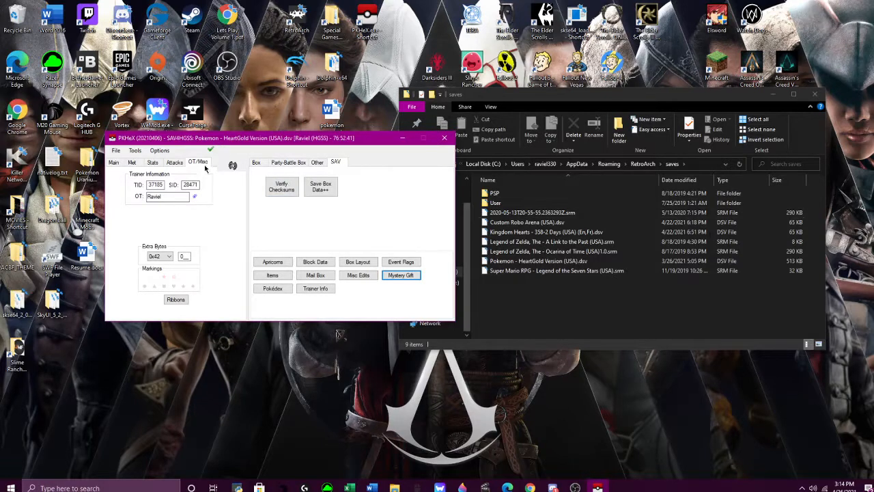
Open the Misc Editor and examine its Current Map choices and the full list of Fly Destinations
click(360, 276)
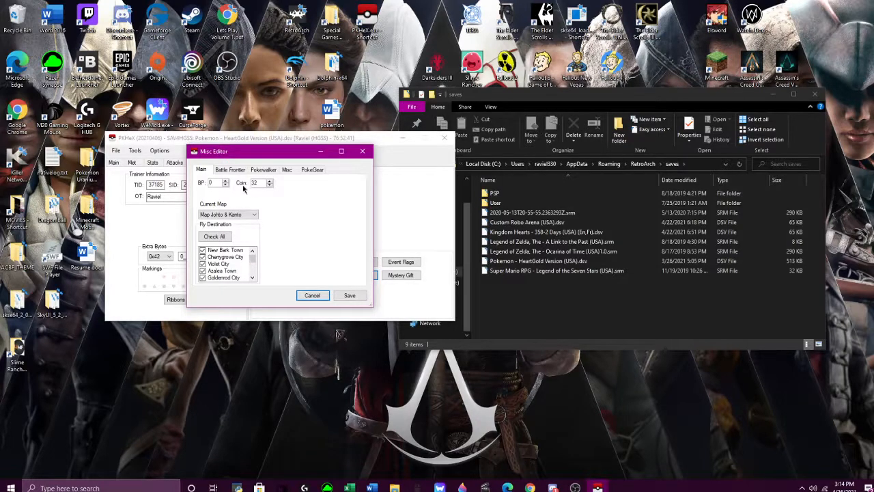
click(242, 219)
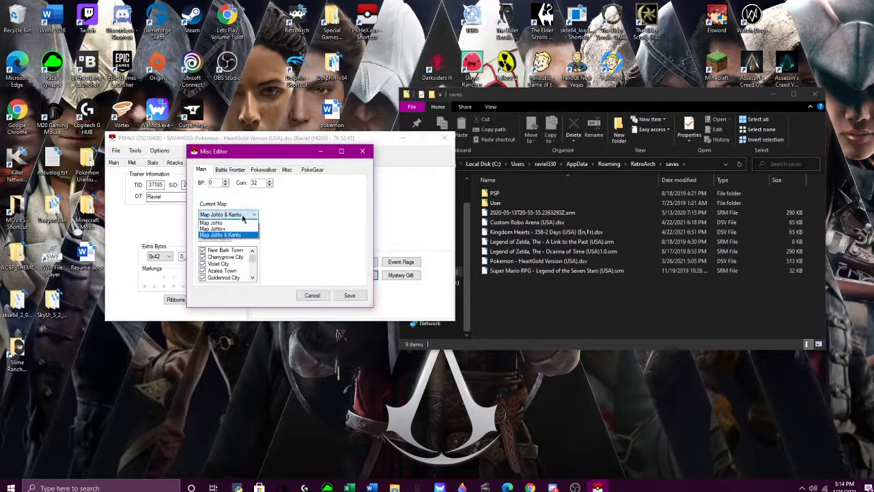
click(243, 218)
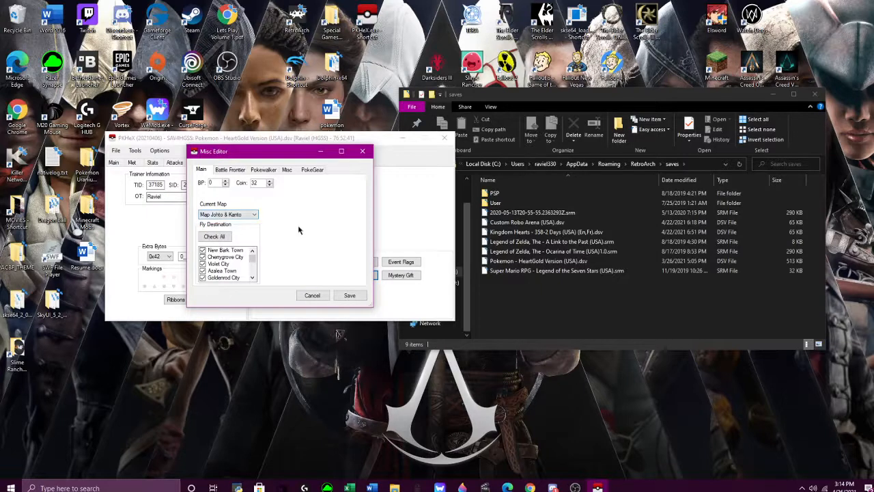
click(221, 235)
drag(252, 252, 257, 285)
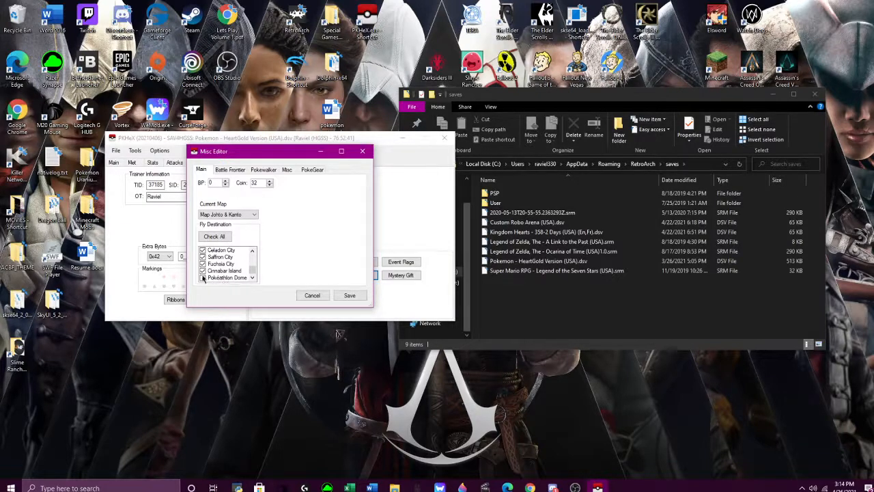
drag(252, 267, 265, 226)
drag(253, 269, 256, 253)
Cycle the Battle Frontier prints for Tower, Factory and Hall through their silver, gold and blank states
click(232, 169)
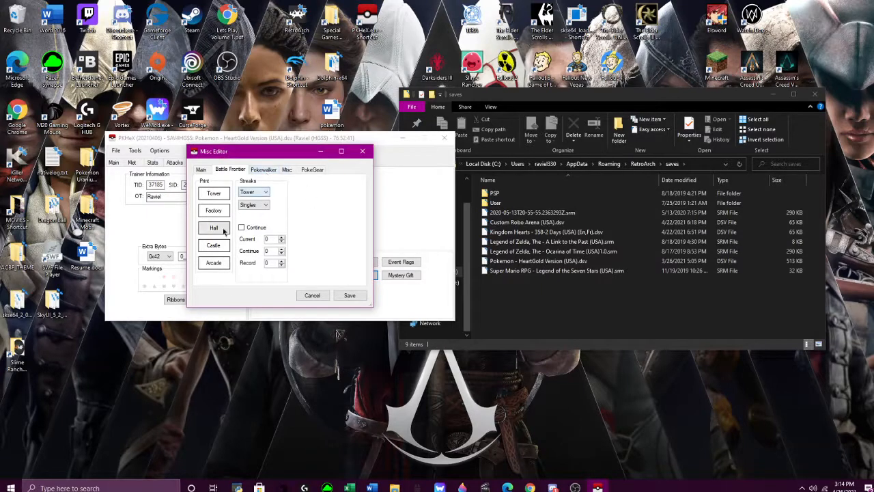
click(215, 195)
click(217, 211)
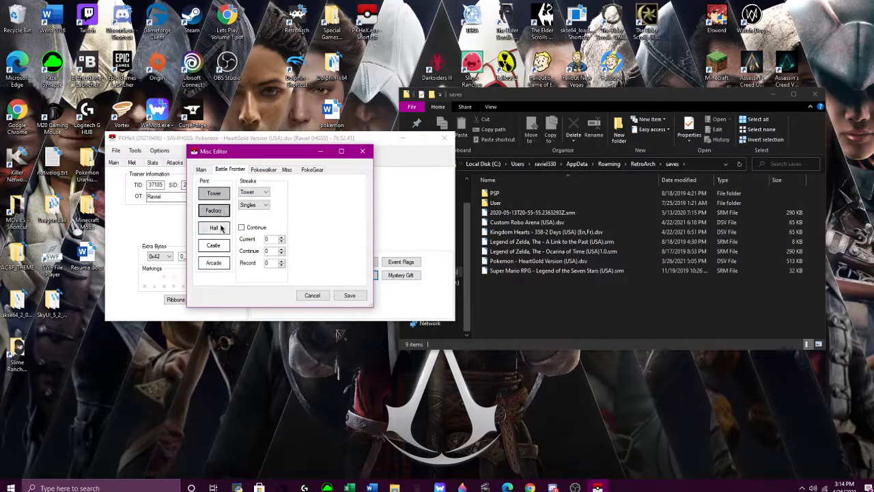
click(220, 228)
click(220, 228)
click(220, 212)
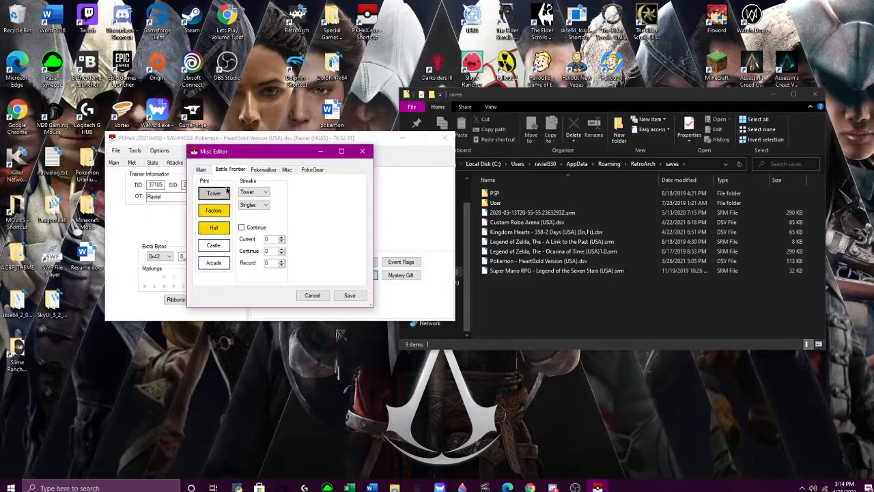
click(220, 211)
click(220, 228)
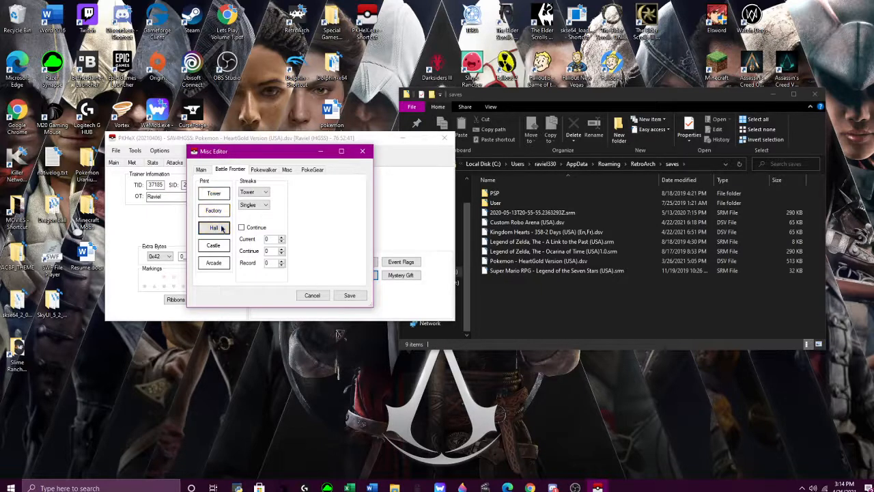
click(217, 193)
click(217, 194)
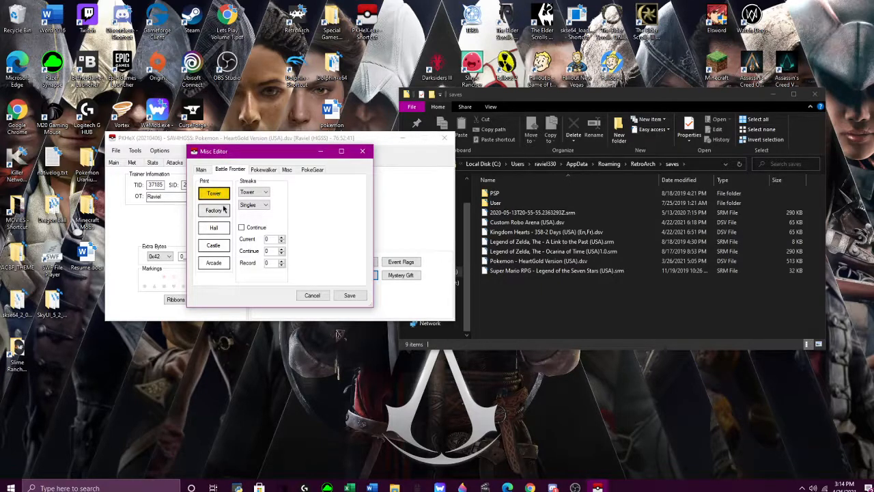
click(216, 194)
click(216, 193)
click(217, 194)
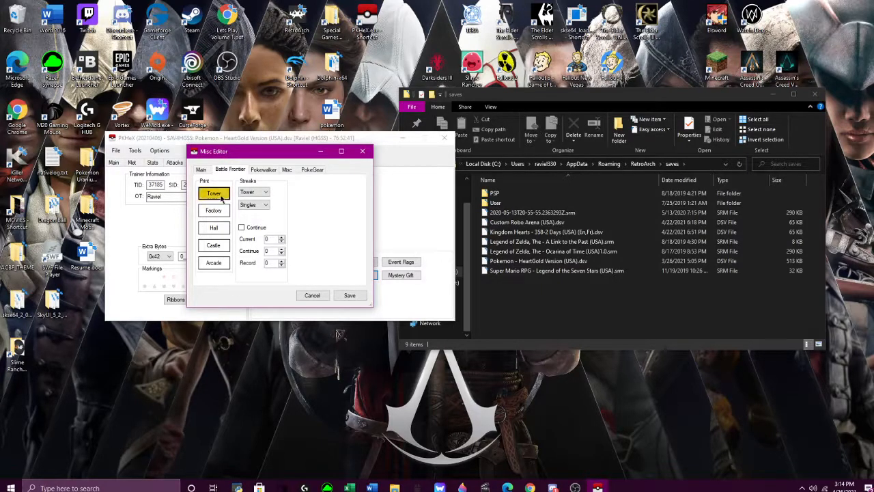
click(216, 193)
Review the Pokewalker courses, the seal options and the PokeGear contacts, closing the Misc Editor without saving
click(271, 172)
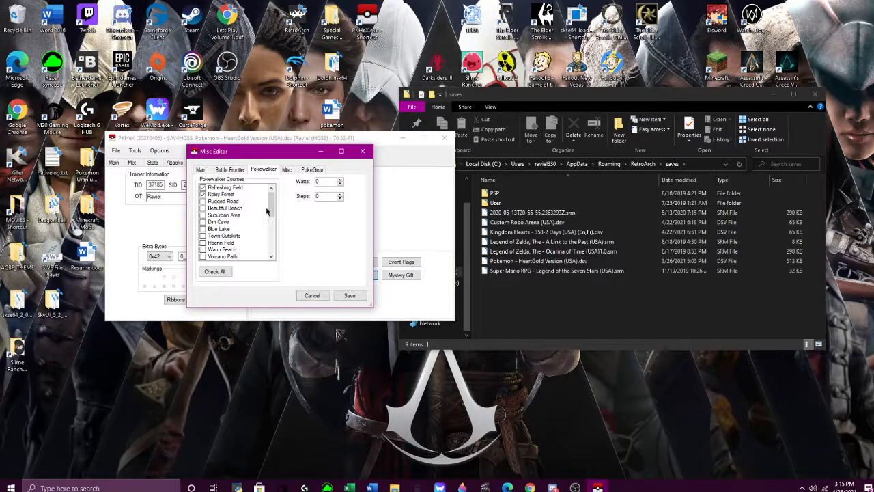
drag(270, 205, 207, 224)
click(291, 169)
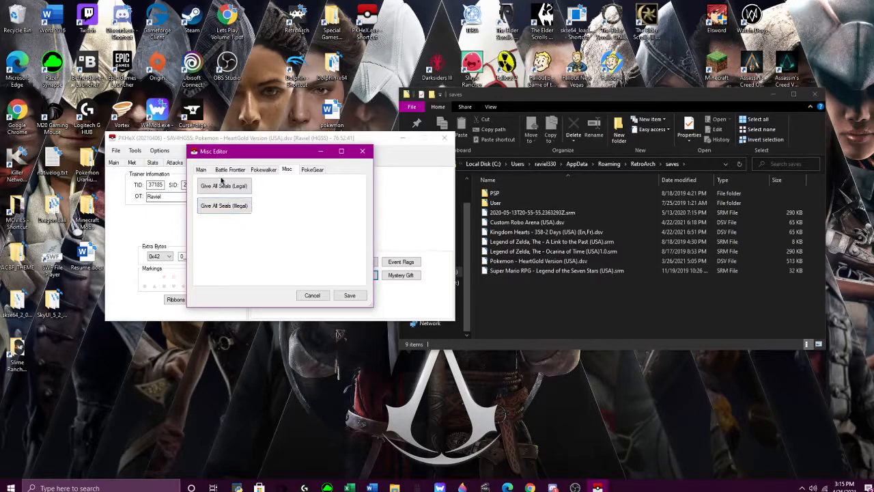
click(314, 169)
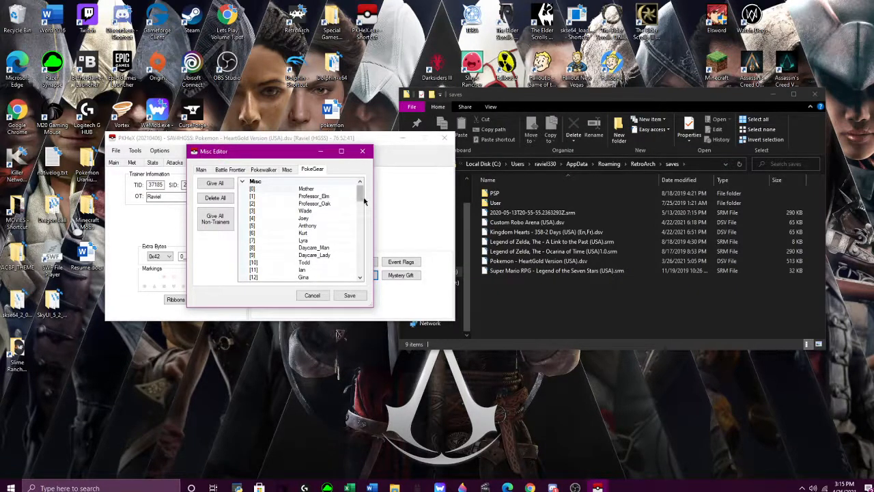
drag(360, 197, 355, 179)
click(362, 151)
View the save's Mail Box and its item inventory, closing each editor without saving
click(318, 276)
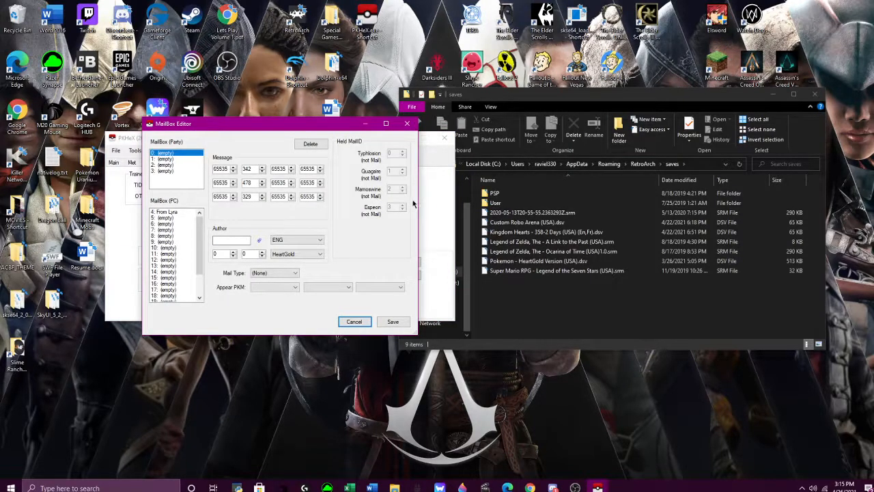
click(407, 123)
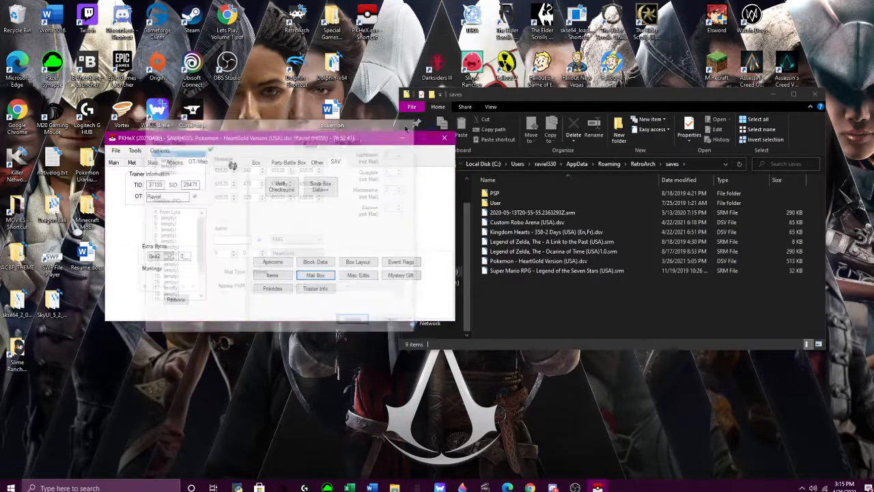
click(273, 275)
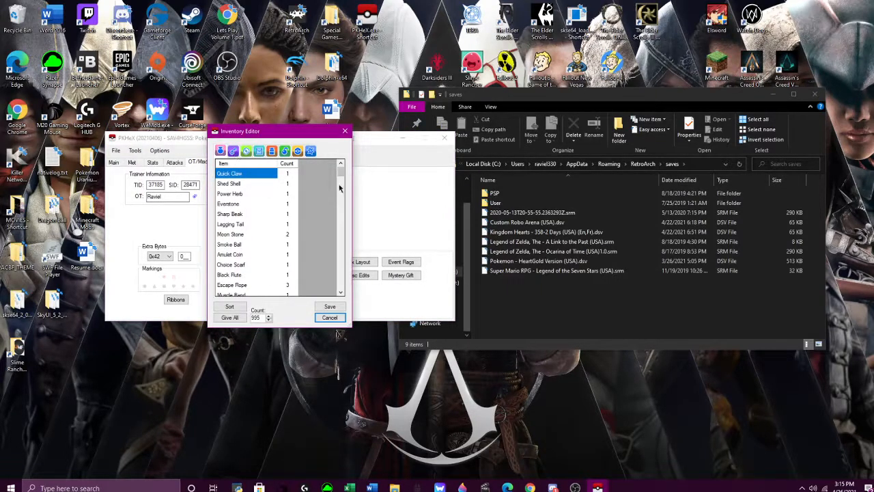
click(345, 131)
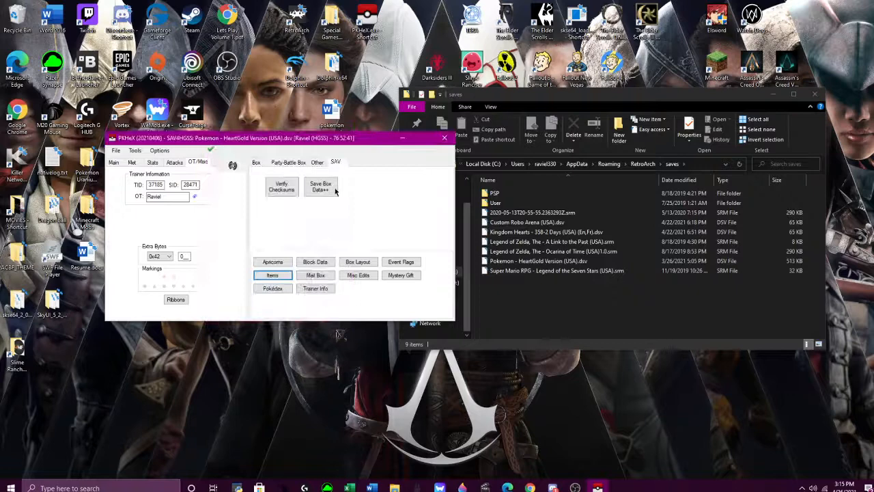
Open the Event Flag Editor and read through the whole list of event flags
click(400, 262)
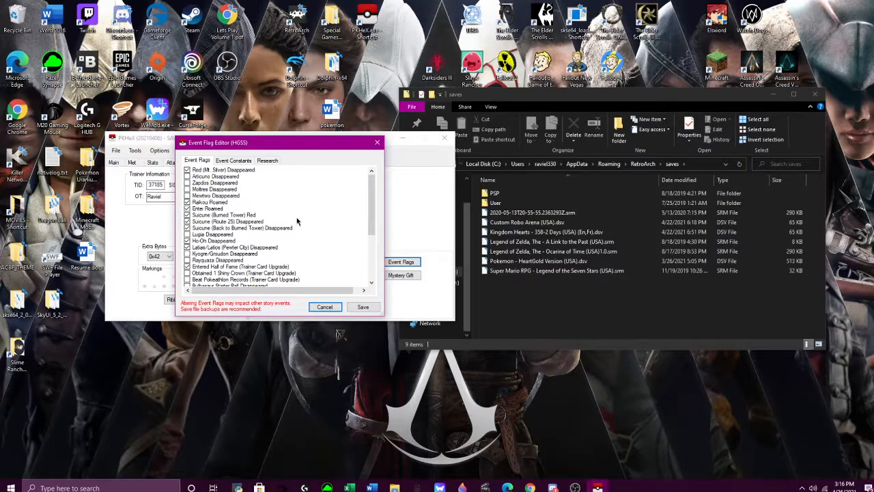
drag(373, 223, 376, 281)
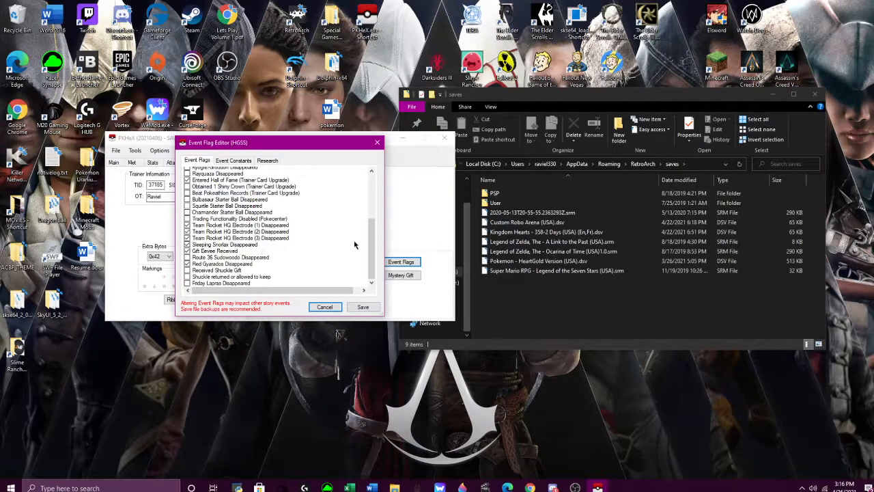
drag(372, 246, 410, 166)
Review the Event Constants and the Research options, and close the Event Flag Editor without saving
click(234, 159)
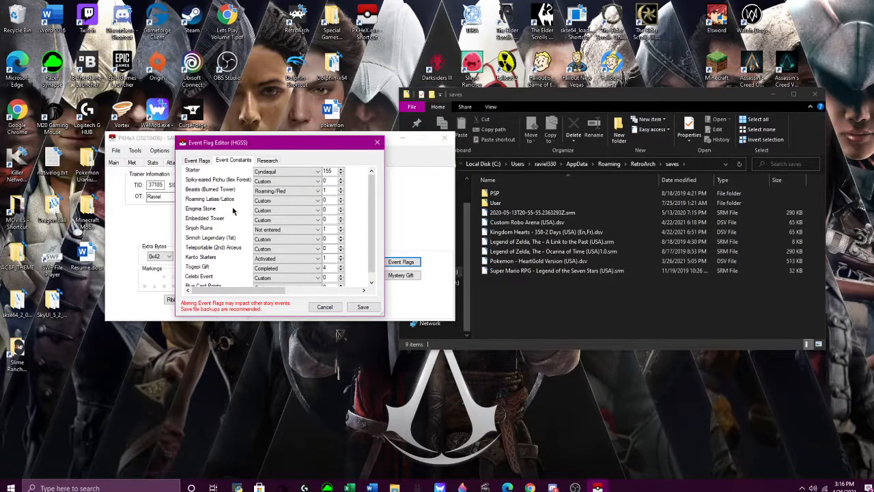
scroll(234, 213, down, 1)
scroll(215, 220, up, 1)
scroll(210, 237, down, 1)
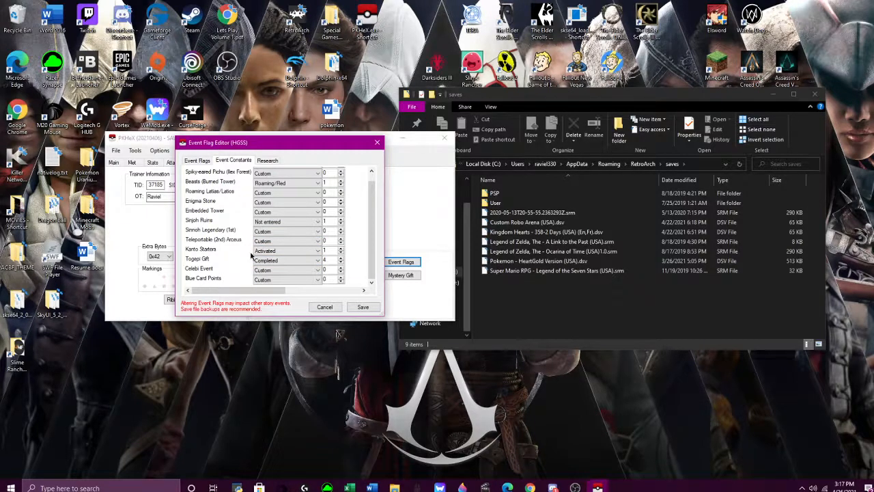
scroll(252, 256, up, 1)
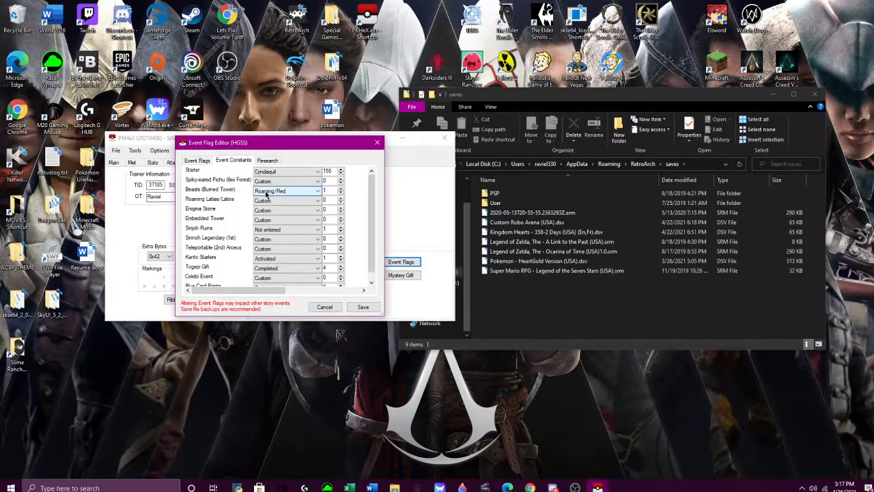
click(268, 161)
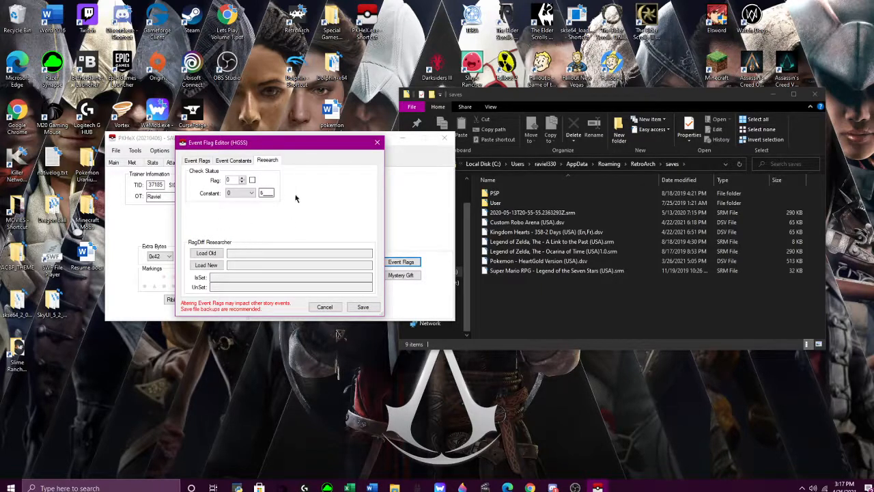
click(377, 142)
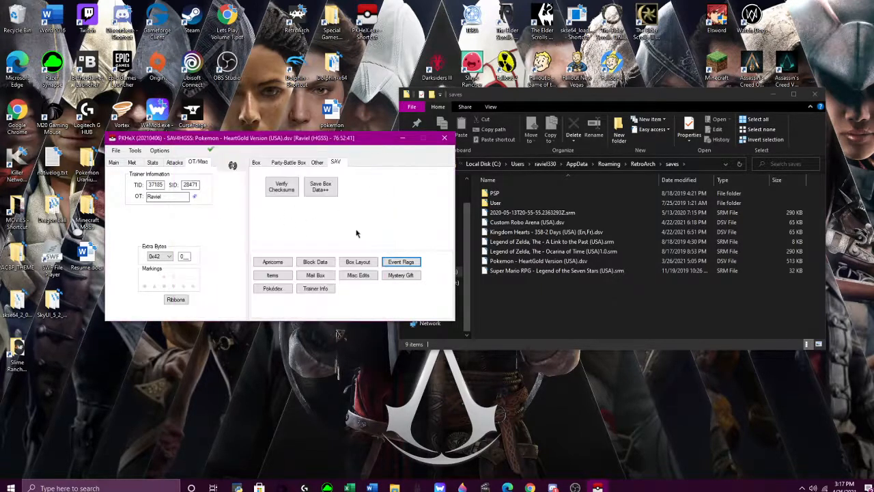
Preview the names and wallpapers of several boxes, including Grave, in the Box Layout Editor and close it without saving
click(359, 263)
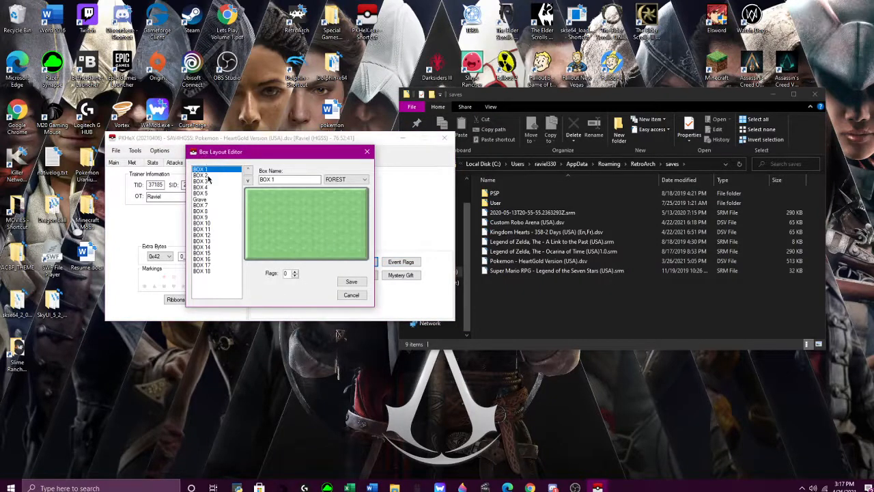
click(207, 175)
click(207, 181)
click(202, 193)
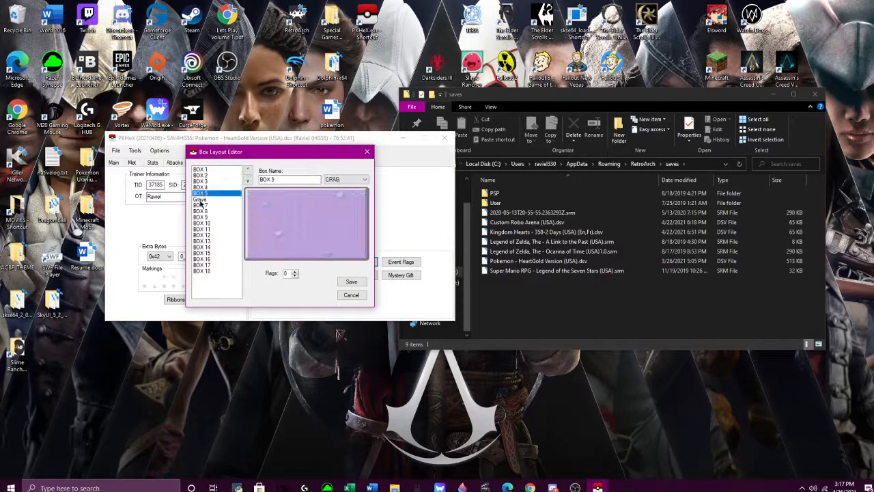
click(200, 205)
click(206, 199)
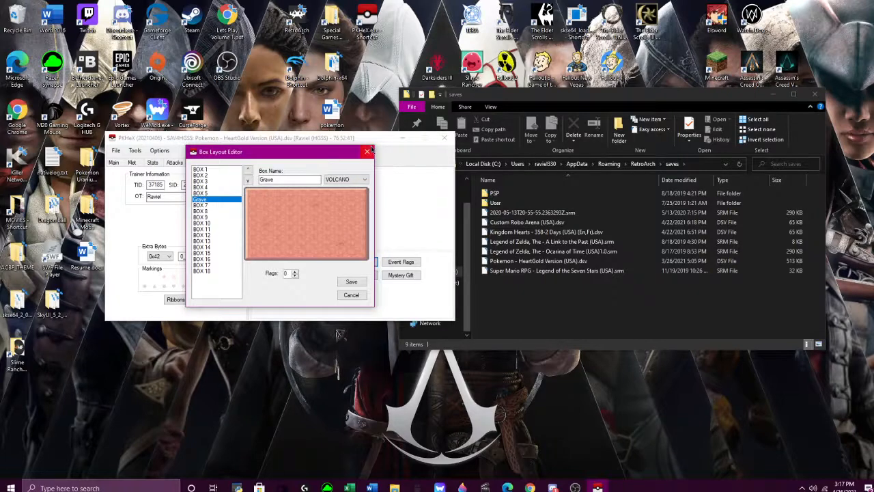
click(367, 151)
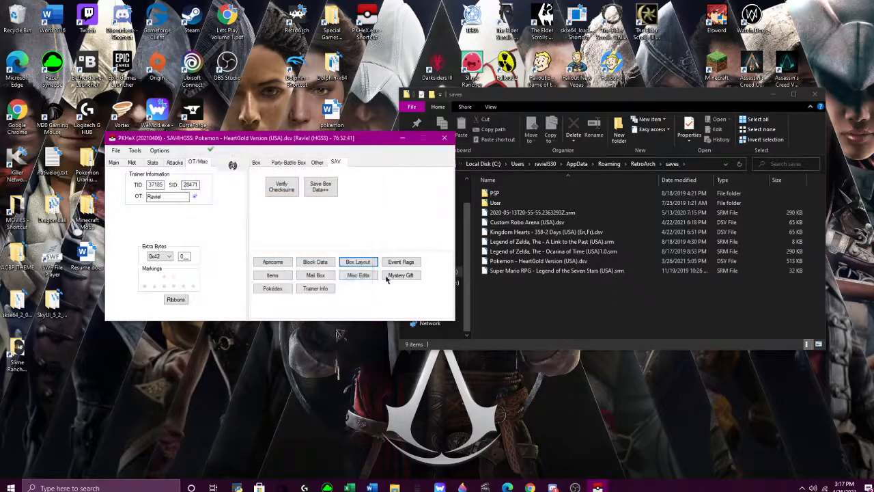
Look through the save's Block Data properties down to the end of the list, and close the editor
click(315, 264)
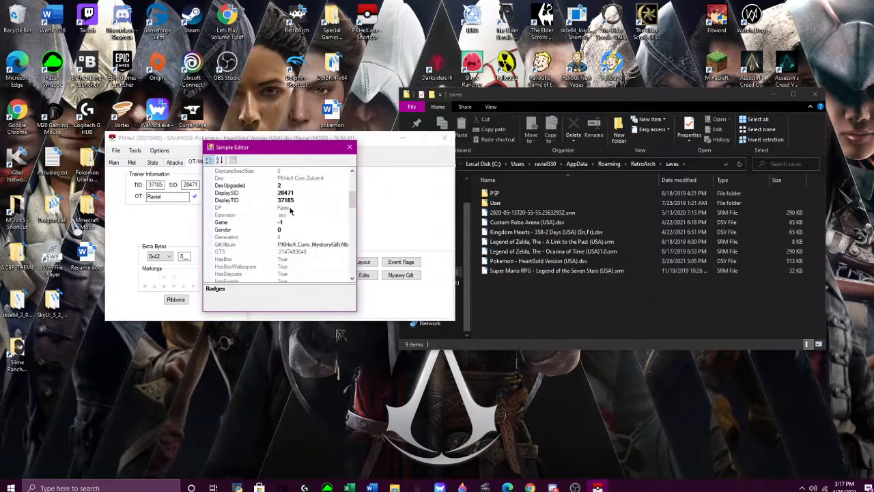
scroll(290, 212, down, 10)
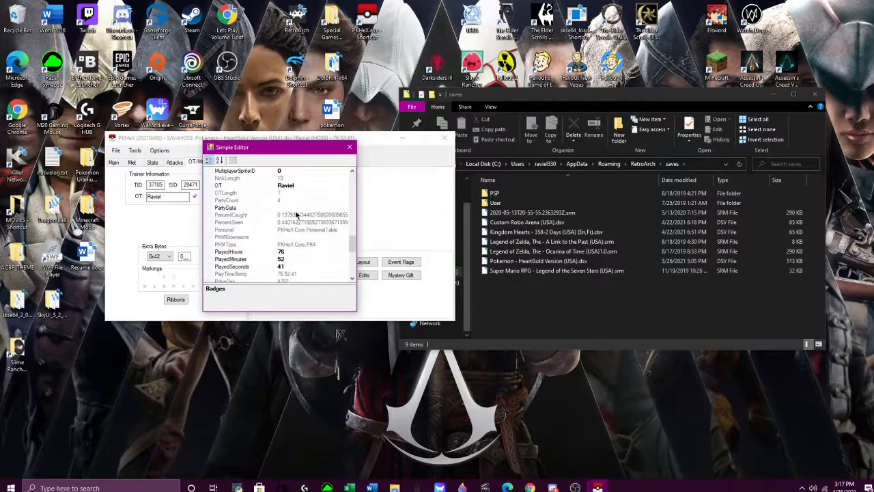
scroll(296, 214, down, 8)
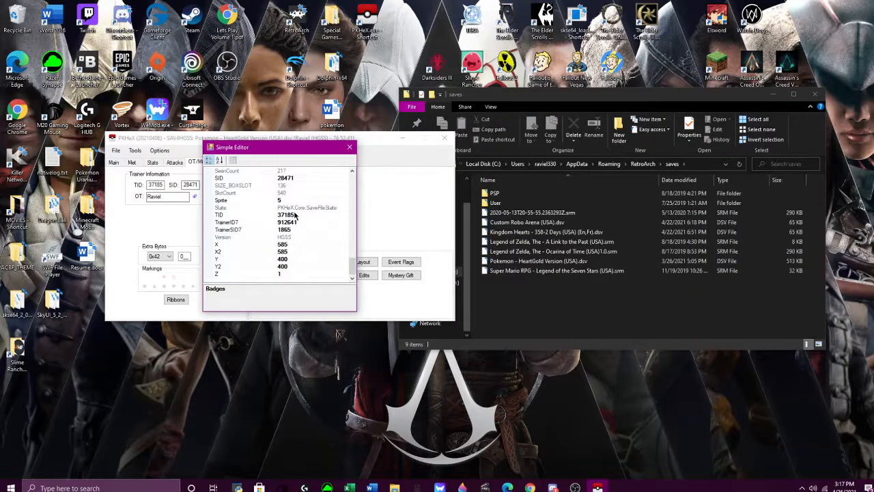
click(349, 147)
Check the Apricorn counts without saving any change, and view the save's Daycare data
click(275, 262)
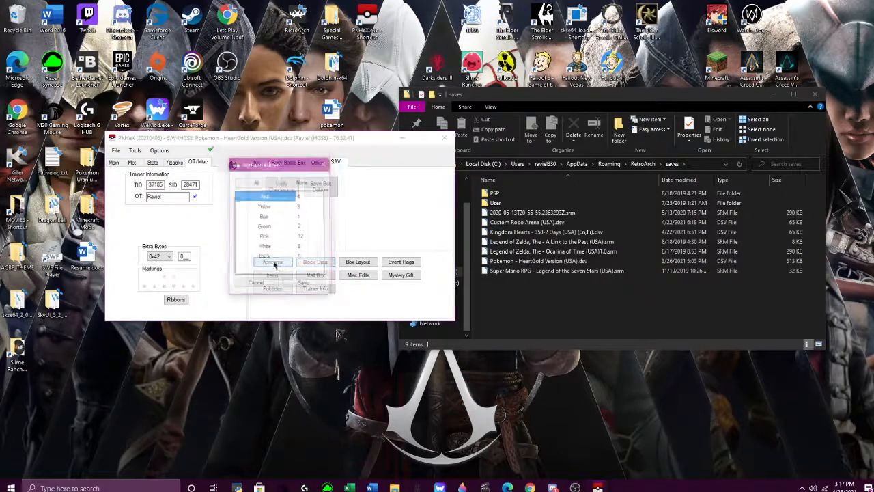
click(300, 216)
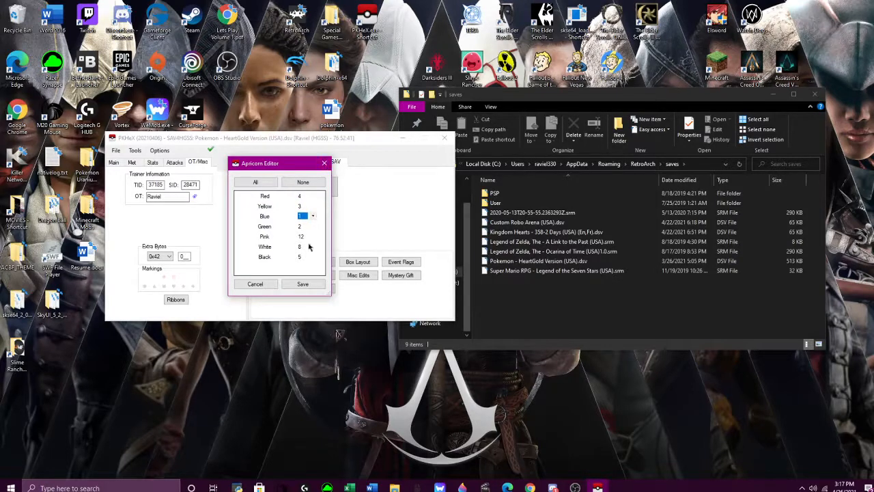
click(325, 165)
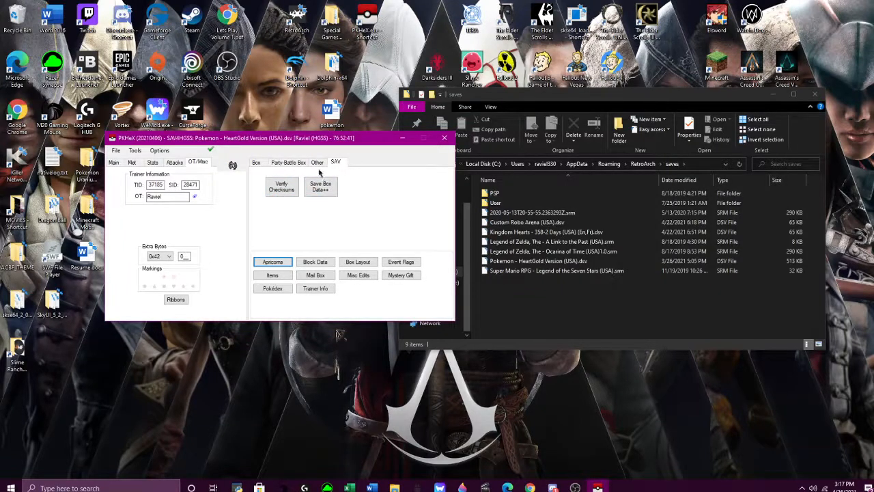
click(316, 164)
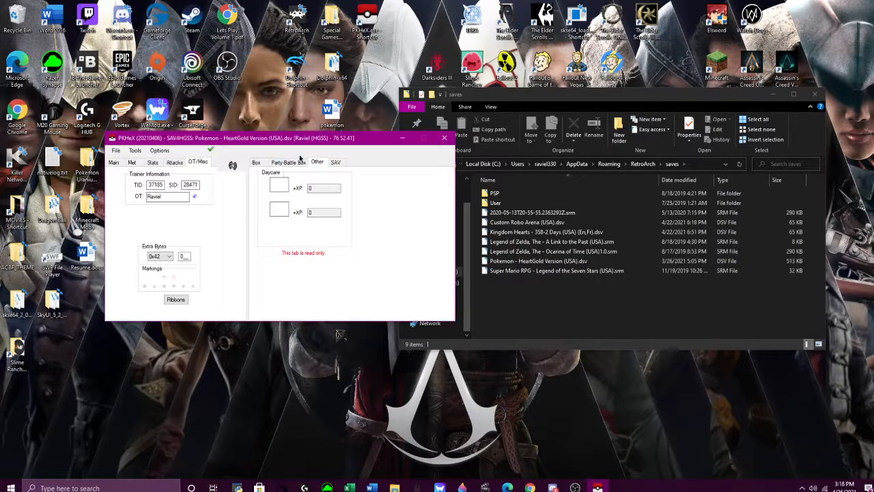
View the party Pokémon, return to Box 1, and show the loaded Unown's main details
click(288, 163)
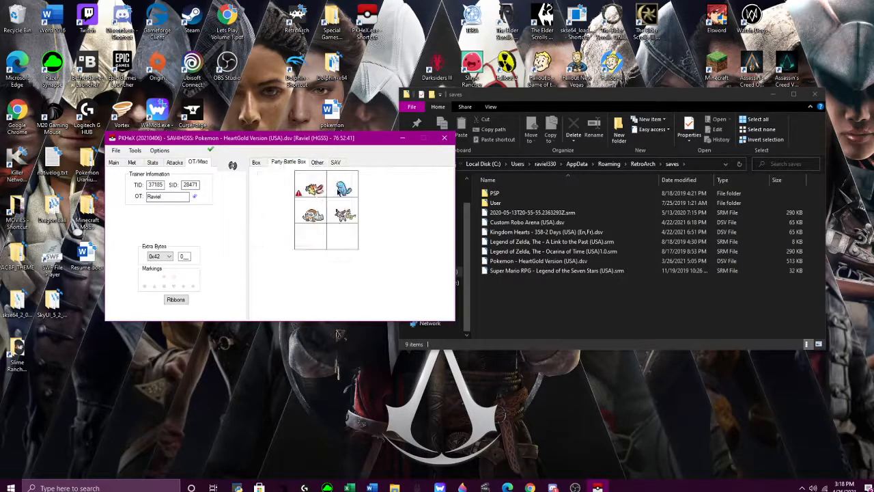
click(256, 162)
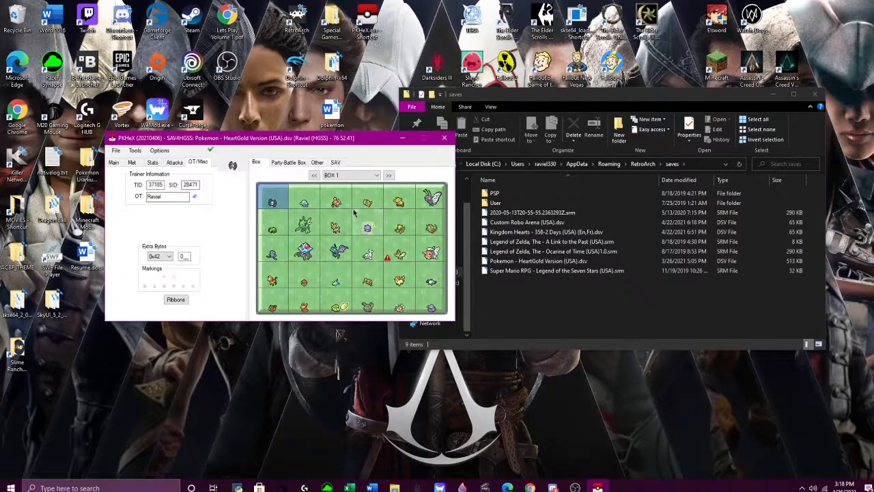
click(114, 162)
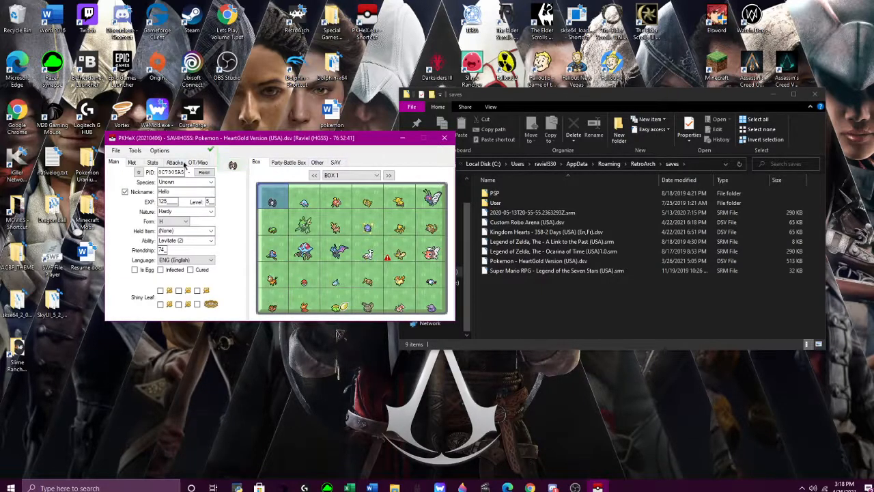
Try Zen Headbutt and Hidden Power as the Unown's second move, and reset that move to (None)
click(183, 165)
click(175, 203)
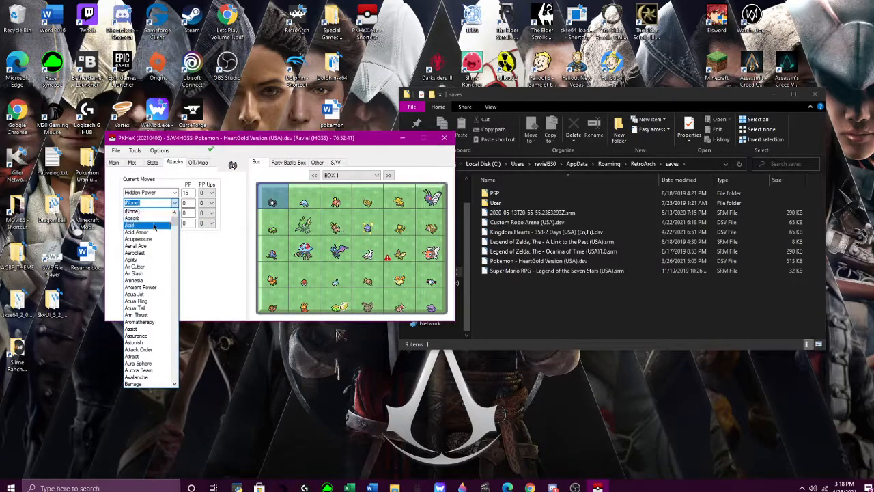
drag(175, 223, 179, 386)
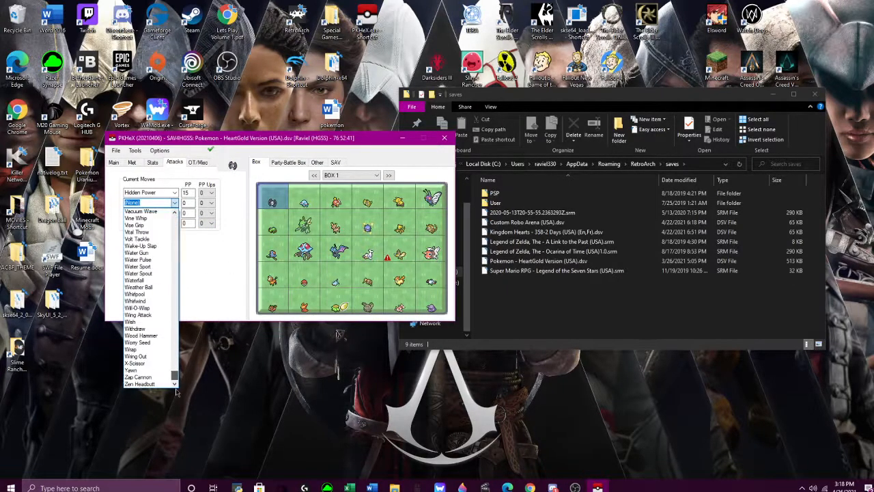
click(158, 384)
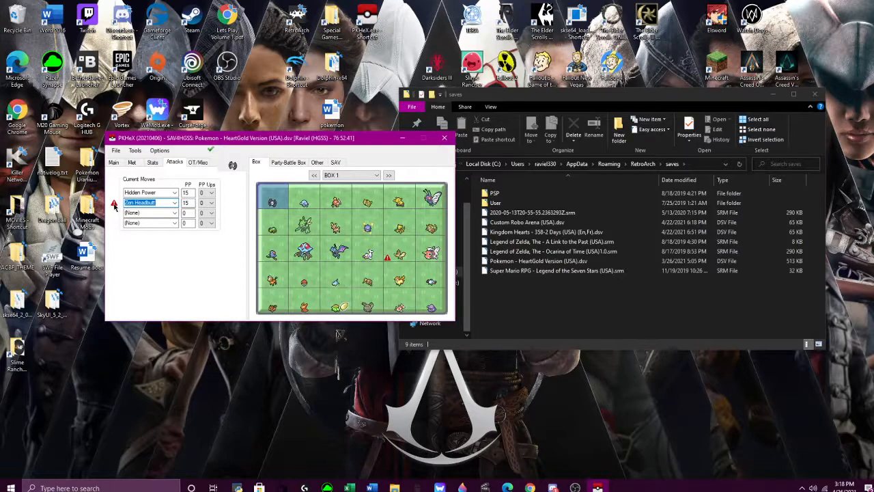
click(175, 203)
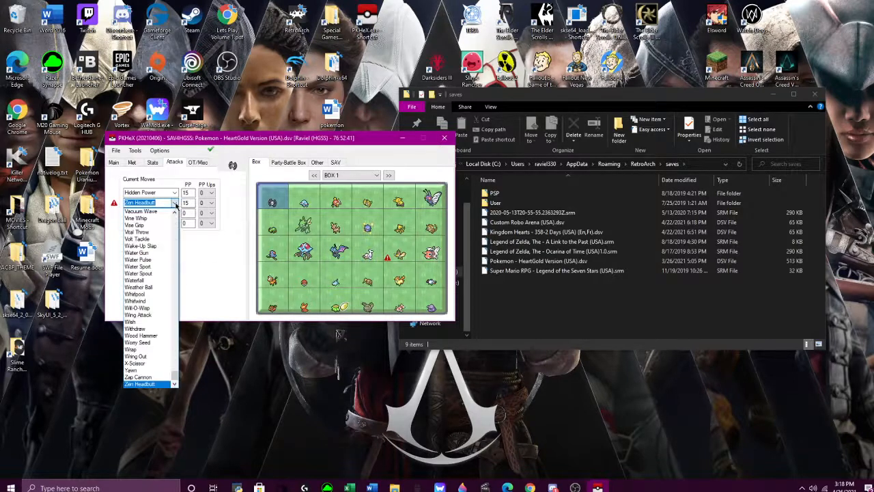
click(175, 212)
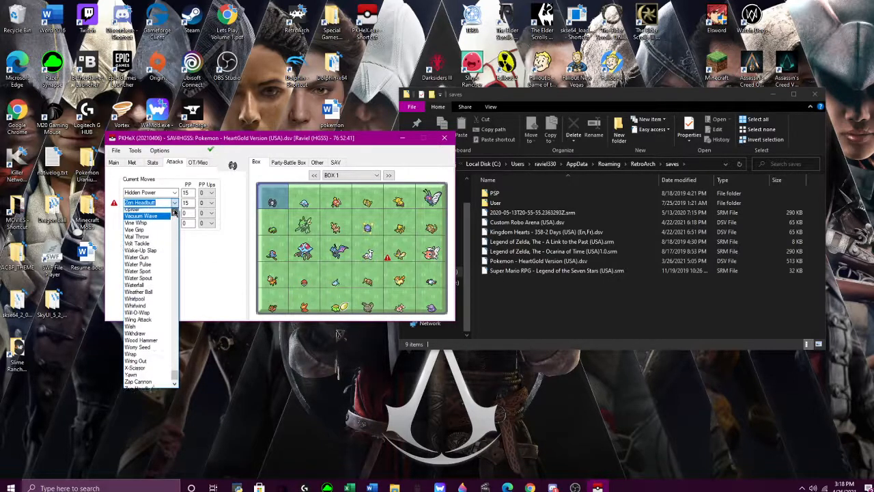
drag(175, 372, 173, 215)
click(163, 213)
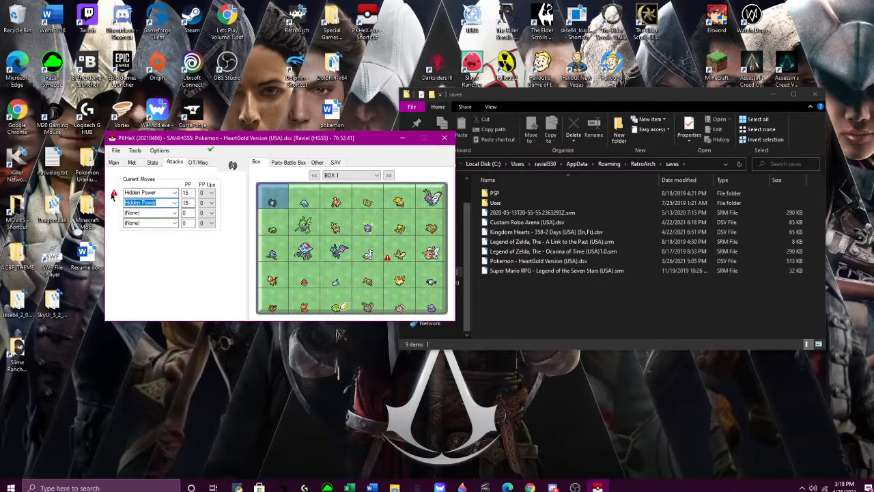
click(169, 202)
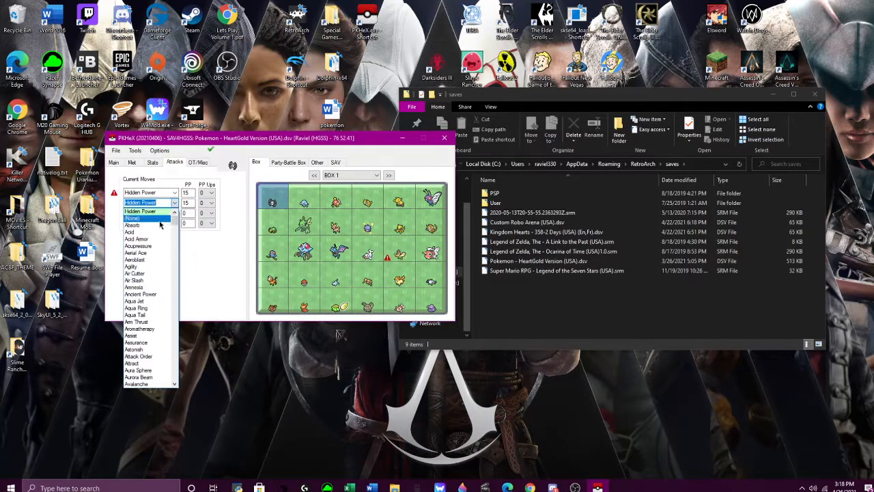
click(143, 211)
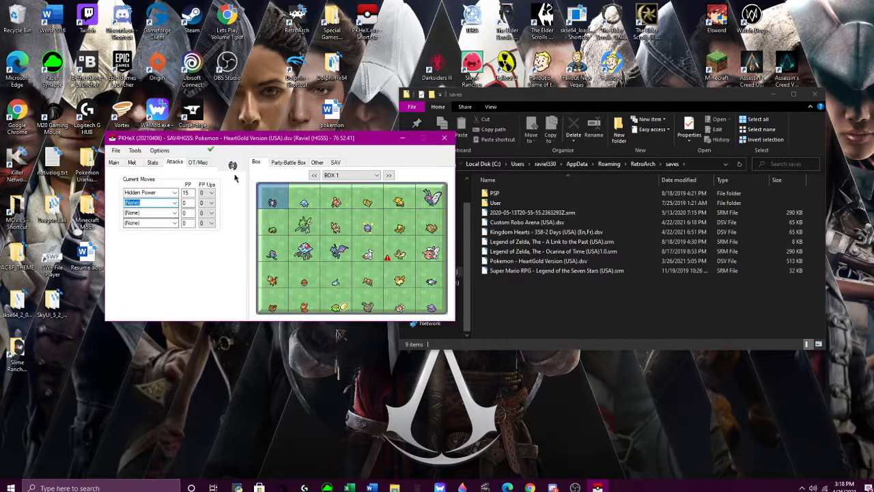
Set the Unown's second, third and fourth moves to Volt Tackle, Zen Headbutt and Ancient Power
click(174, 202)
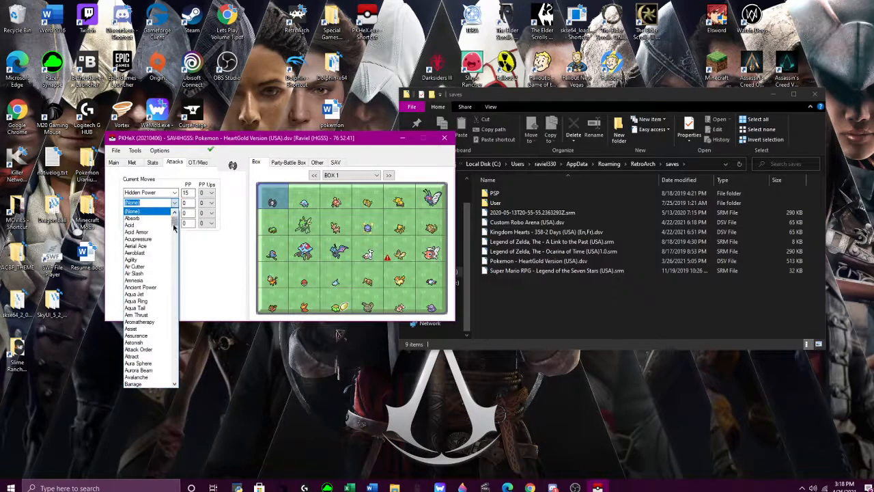
drag(175, 222, 155, 398)
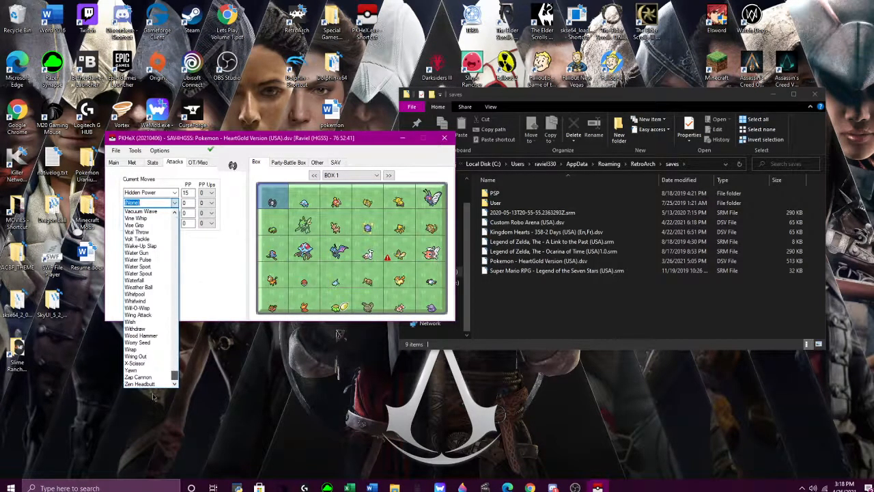
click(137, 238)
click(175, 213)
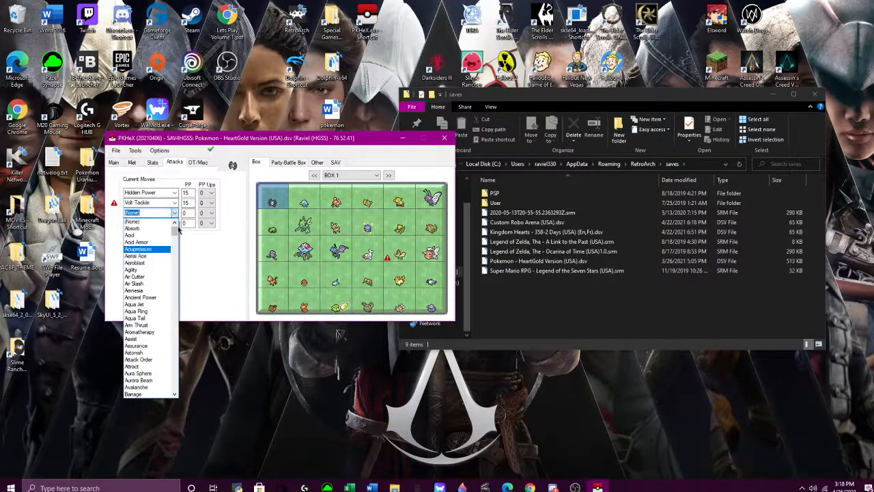
drag(176, 228, 185, 402)
click(158, 395)
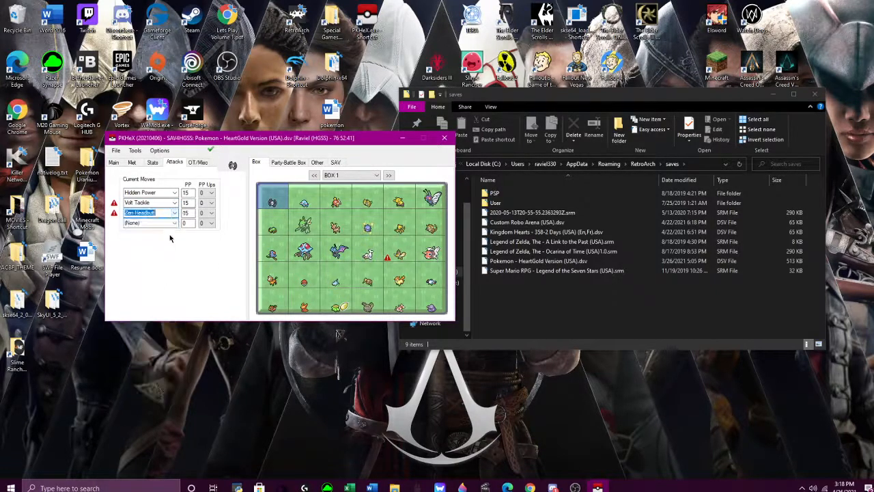
click(174, 223)
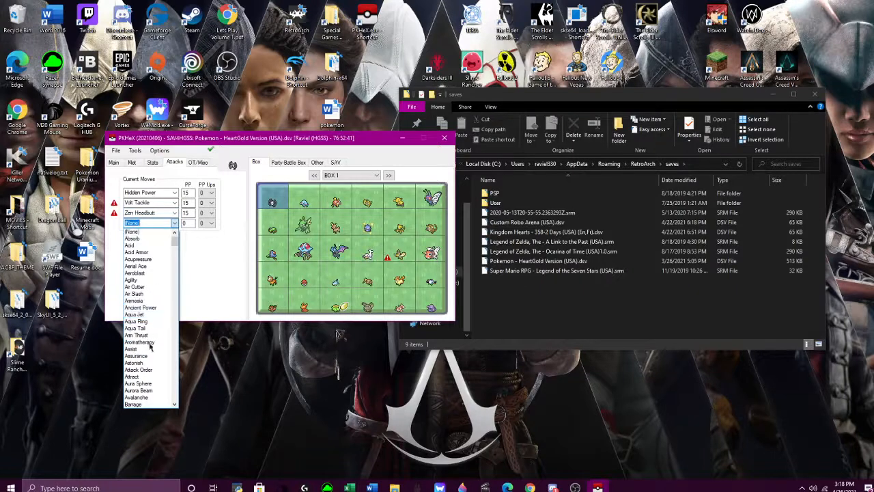
click(144, 307)
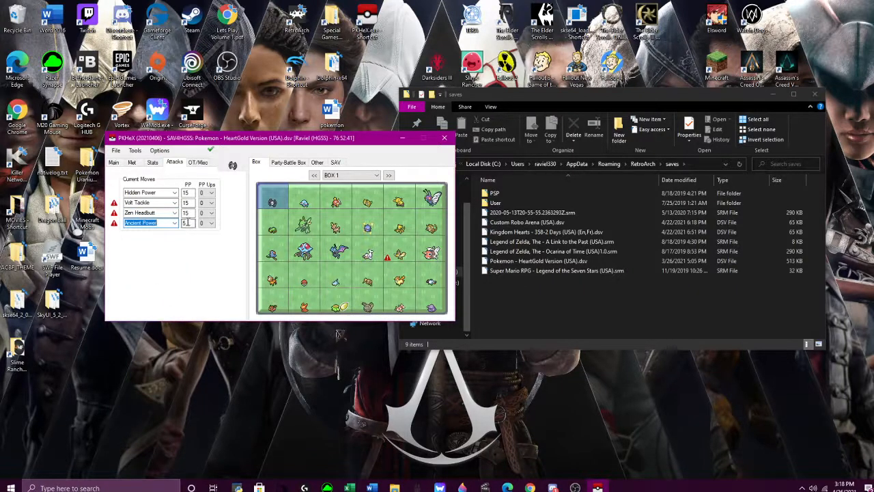
Write the edited Unown back to its first slot in Box 1
click(113, 162)
click(273, 203)
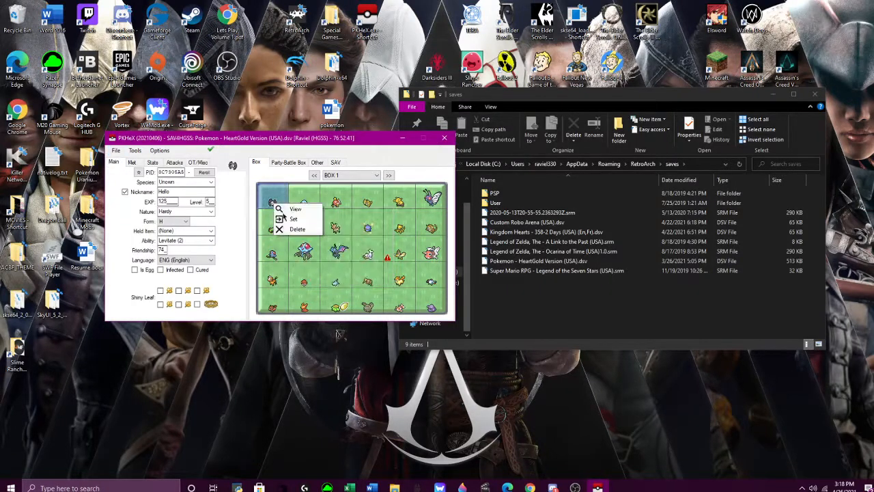
click(290, 219)
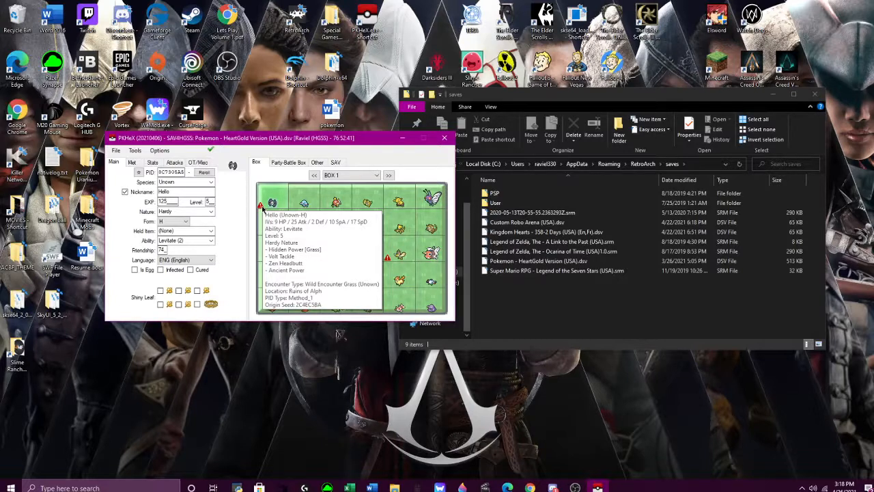
Export the edited save to the RetroArch saves folder, overwriting Pokemon - HeartGold Version (USA).dsv
click(116, 152)
mouse_move(134, 152)
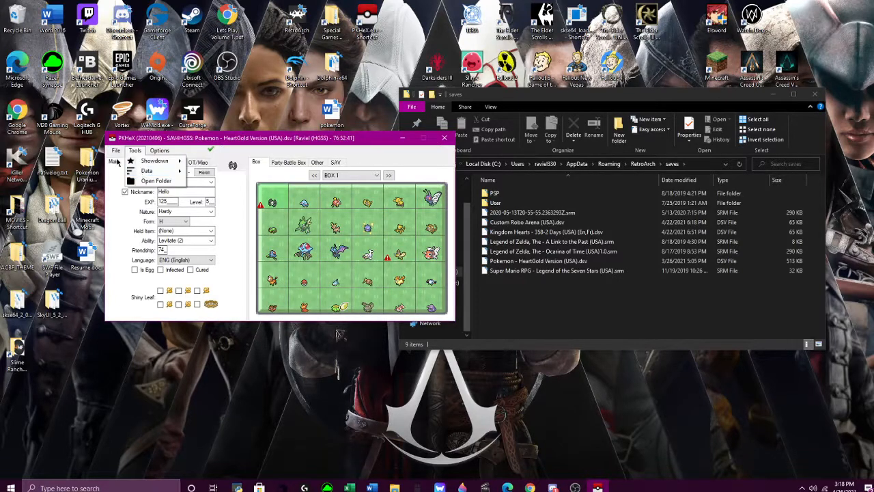
mouse_move(157, 181)
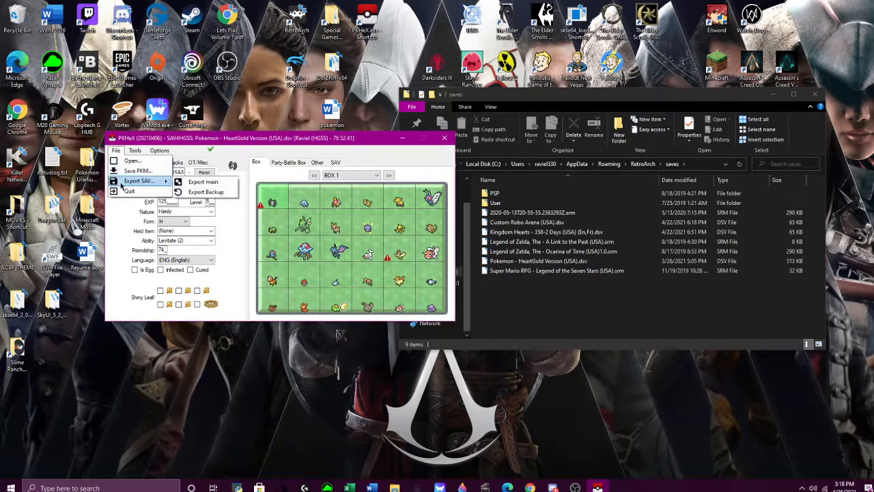
click(212, 189)
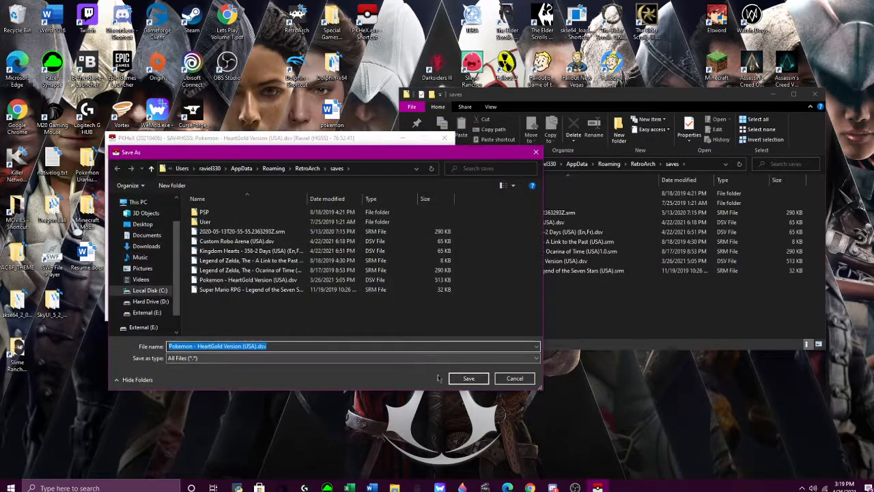
click(468, 378)
click(459, 243)
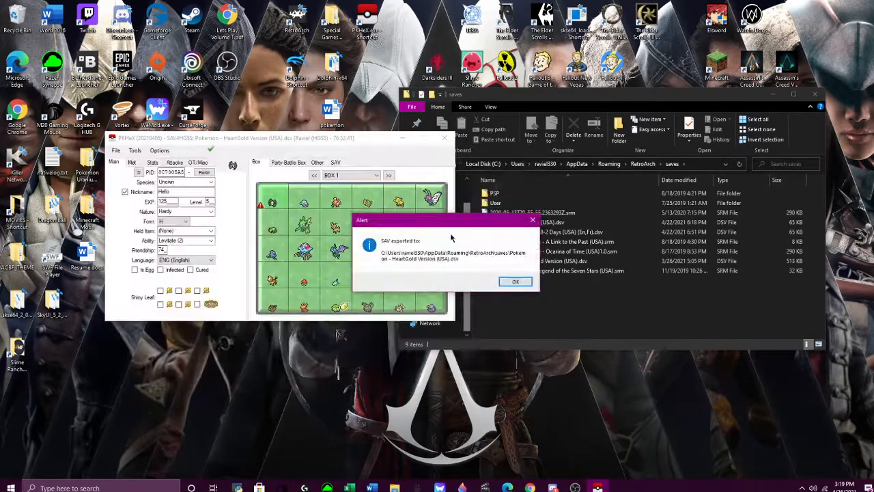
click(512, 284)
Close the saves folder and the save editor, and launch RetroArch from the desktop
click(814, 94)
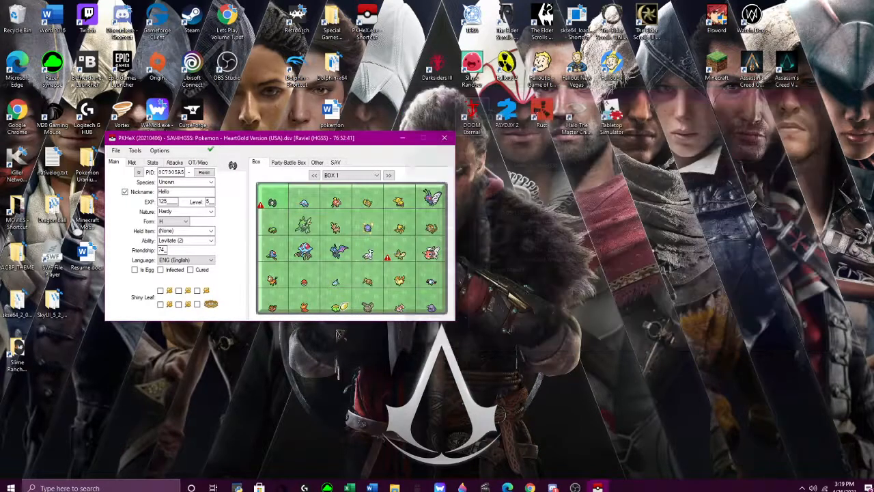
click(445, 138)
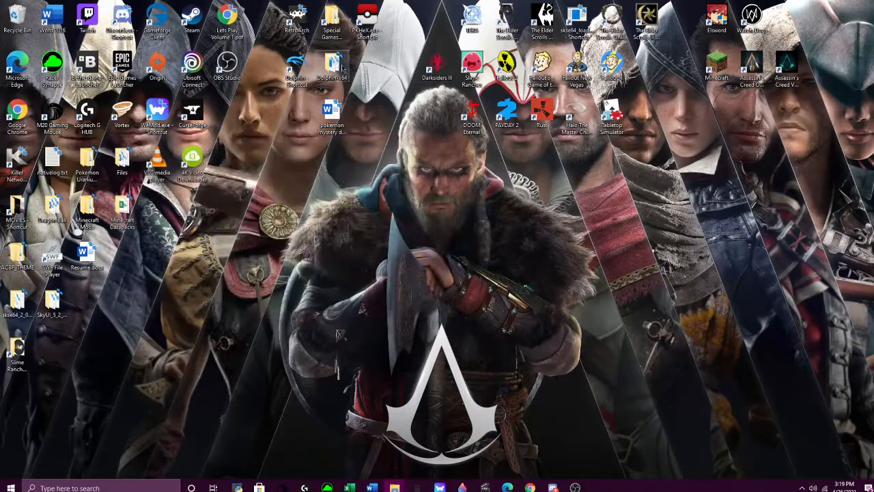
double_click(302, 26)
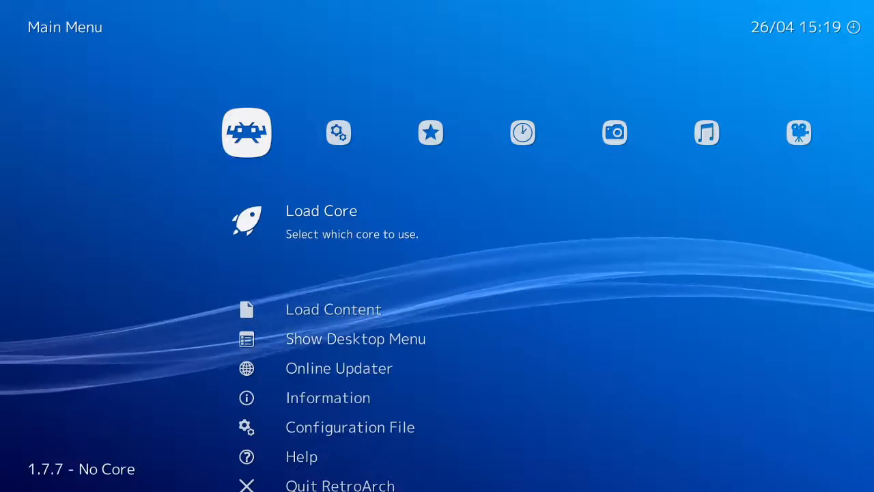
Load the Nintendo - DS (DeSmuME 2015) core
key(Down)
key(Up)
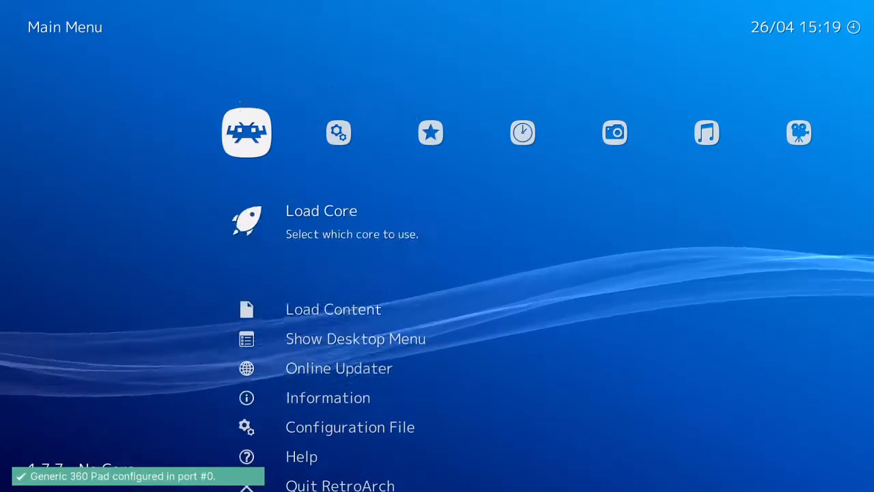
key(Return)
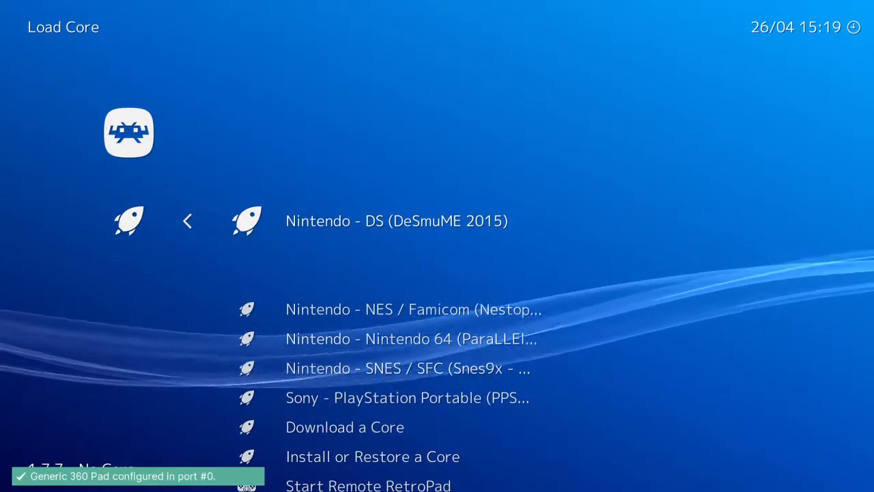
key(Return)
Start loading content and open the D:\ drive
key(Down)
key(Down)
key(Return)
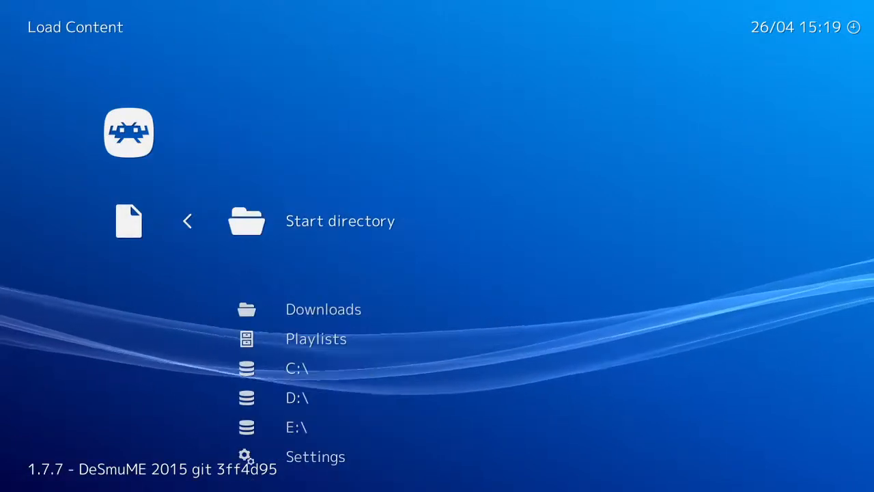
key(Down)
key(Down)
key(Down)
key(Down)
key(Return)
Browse the drive to the folder Games\Special Games\DS
key(Down)
key(Down)
key(Down)
key(Down)
key(Down)
key(Down)
key(Down)
key(Down)
key(Up)
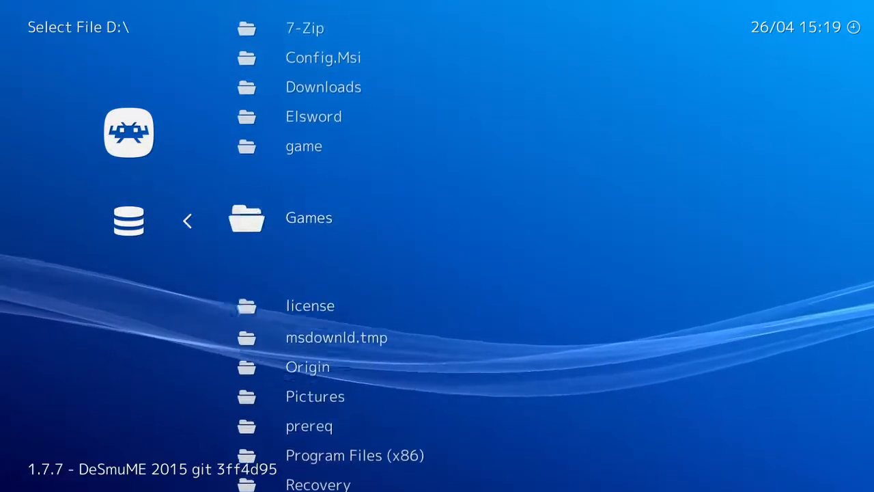
key(Return)
key(Down)
key(Down)
key(Return)
key(Down)
key(Down)
key(Down)
key(Down)
key(Up)
key(Return)
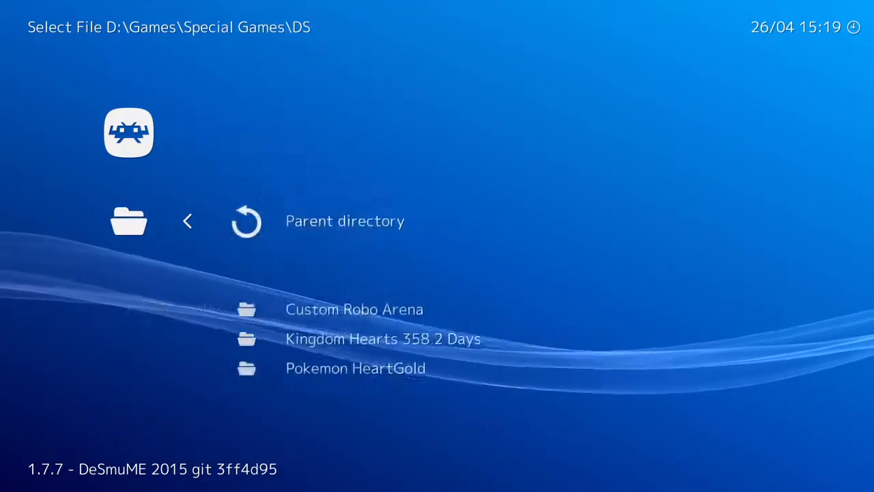
Open the Pokemon HeartGold folder and start the HeartGold game from it
key(Down)
key(Down)
key(Down)
key(Return)
key(Down)
key(Down)
key(Down)
key(Down)
key(Return)
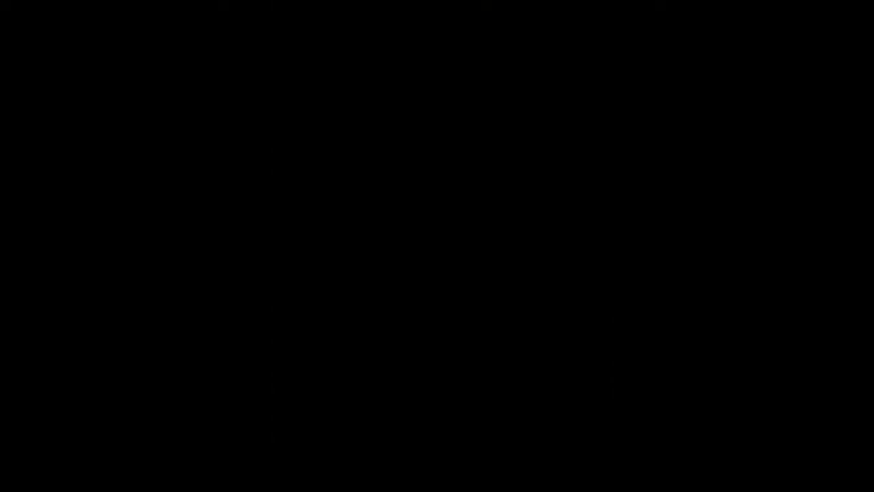
Walk the character from Route 29 into Cherrygrove City and up to the Pokémon Center entrance
key(x)
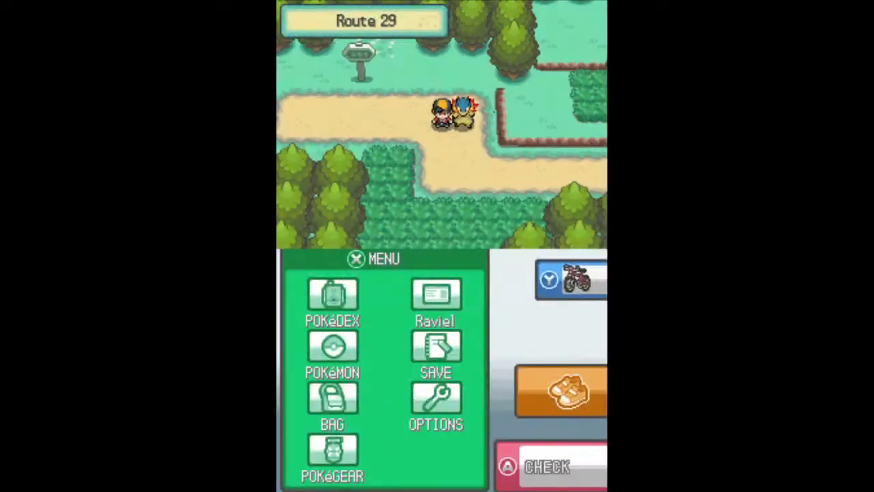
key(Left)
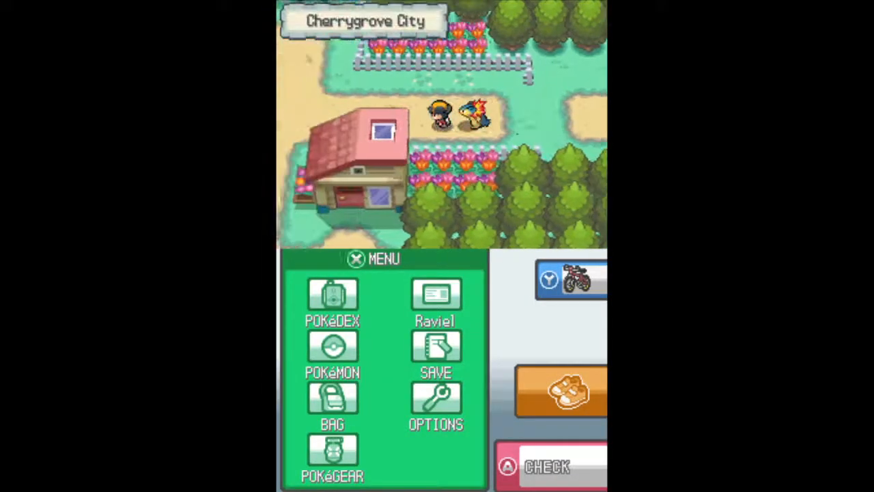
key(Up)
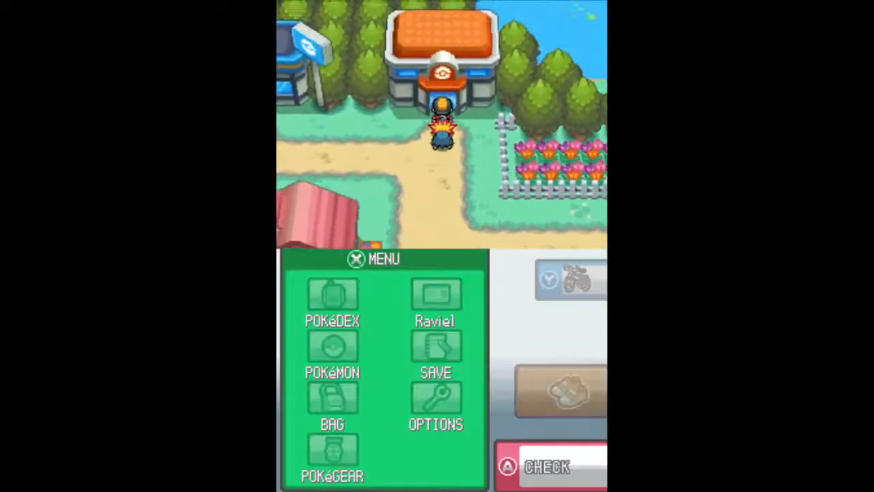
Enter the Cherrygrove City Pokémon Center and walk the character to the PC beside the counter
key(Up)
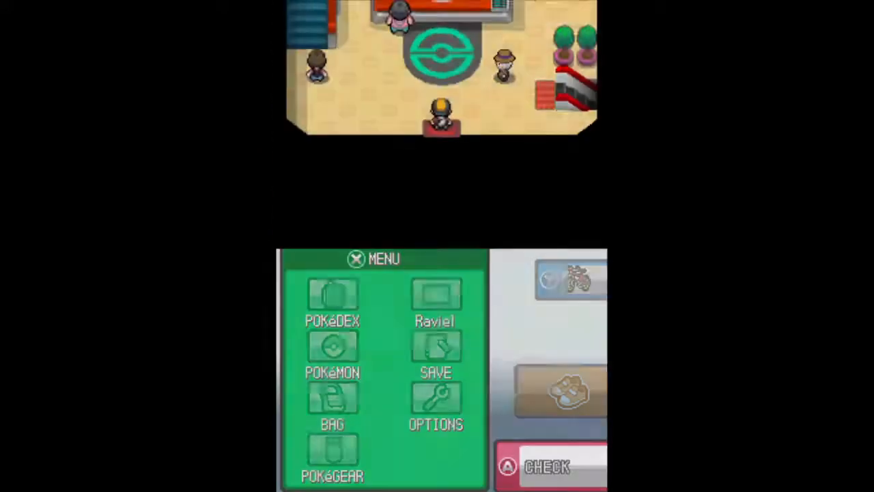
key(Up)
key(Right)
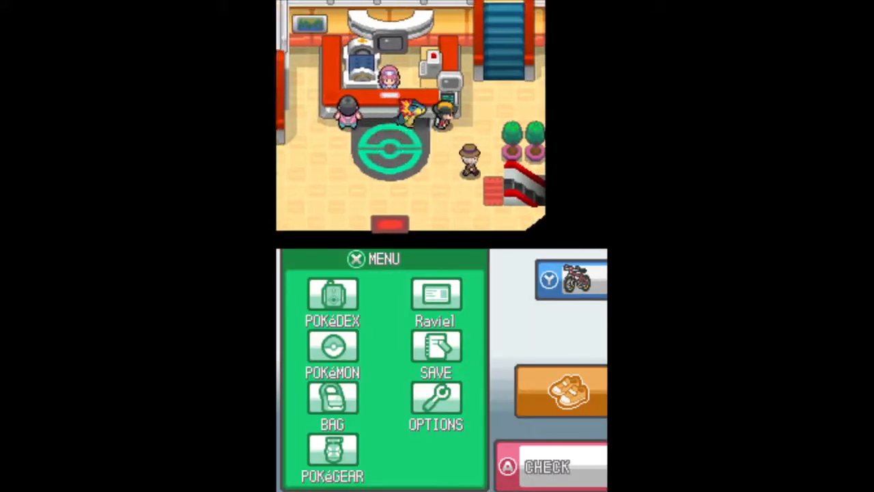
key(Up)
key(Down)
key(Left)
key(Right)
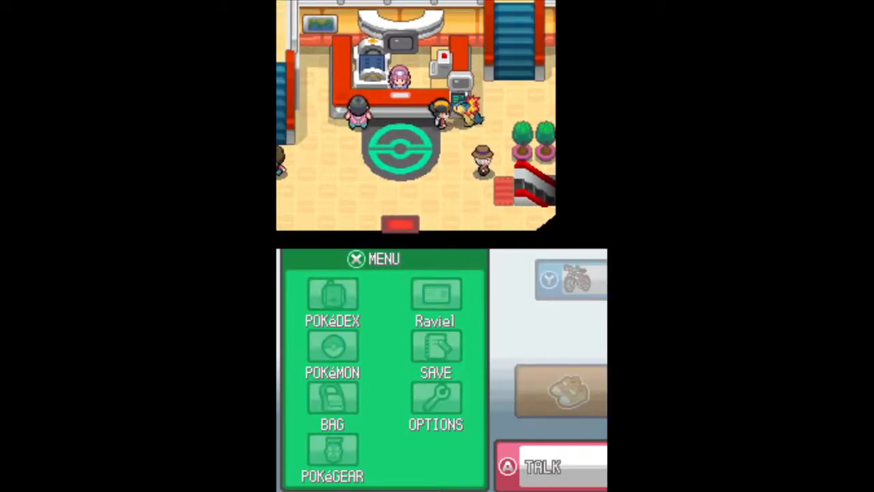
key(x)
key(x)
key(Right)
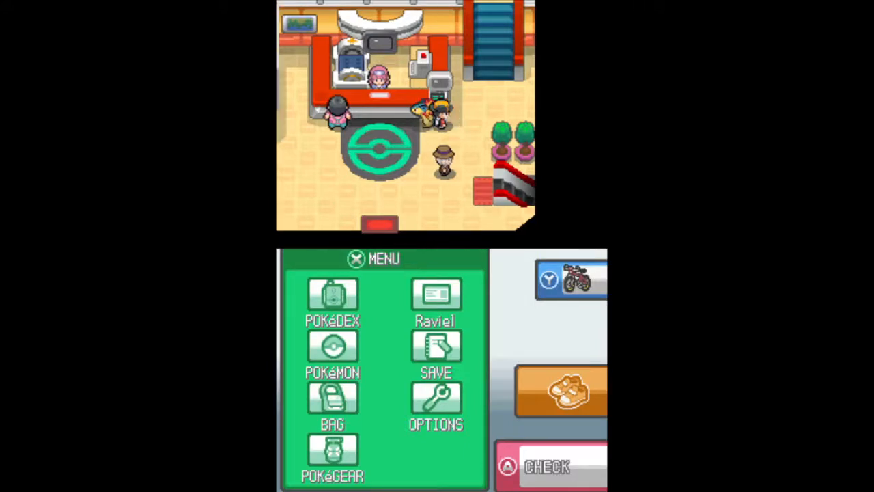
key(Up)
Boot up the PC and open Move Pokémon in the Pokémon storage system
key(x)
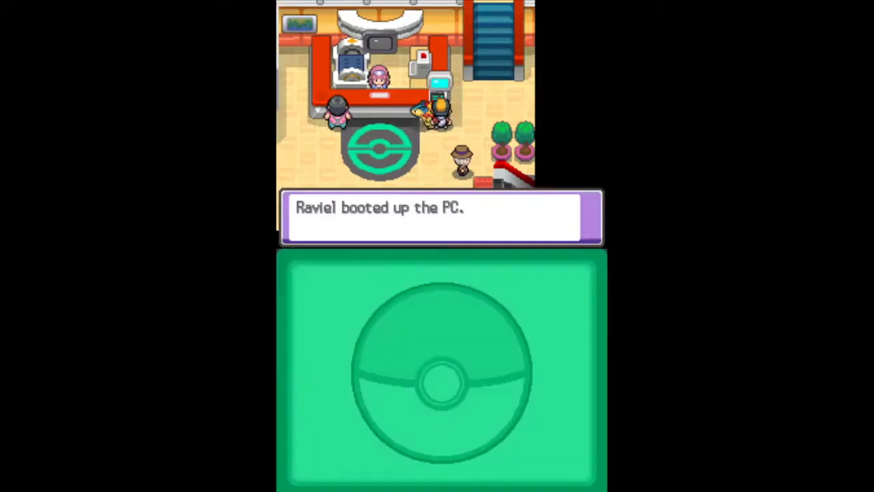
key(x)
key(x)
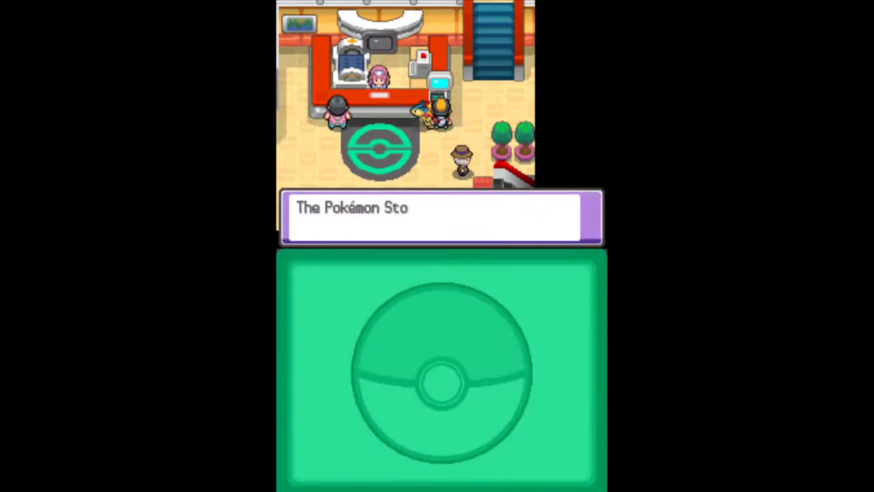
key(x)
key(Down)
key(x)
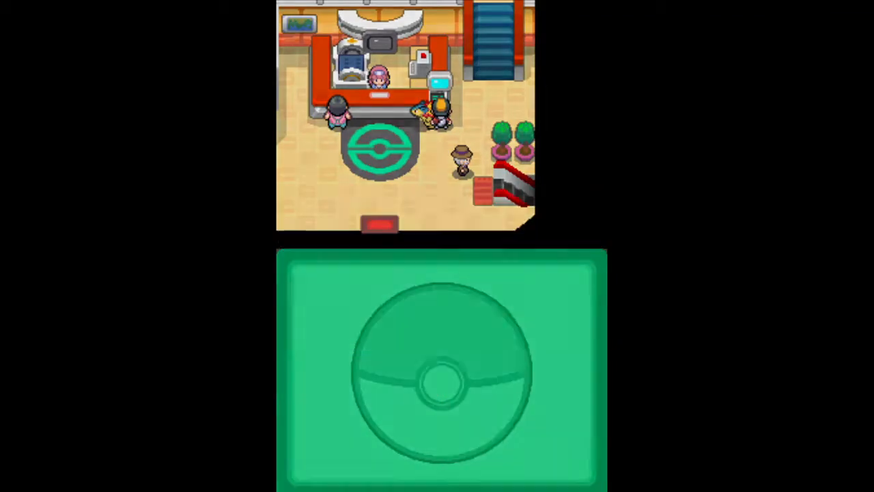
Open the summary of the Unown in the first slot of Box 1 and show its Skills page
key(x)
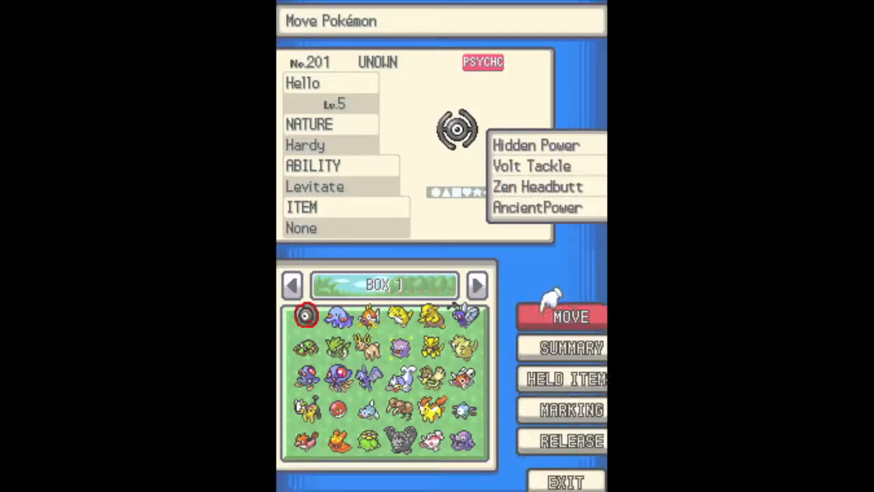
key(Down)
key(x)
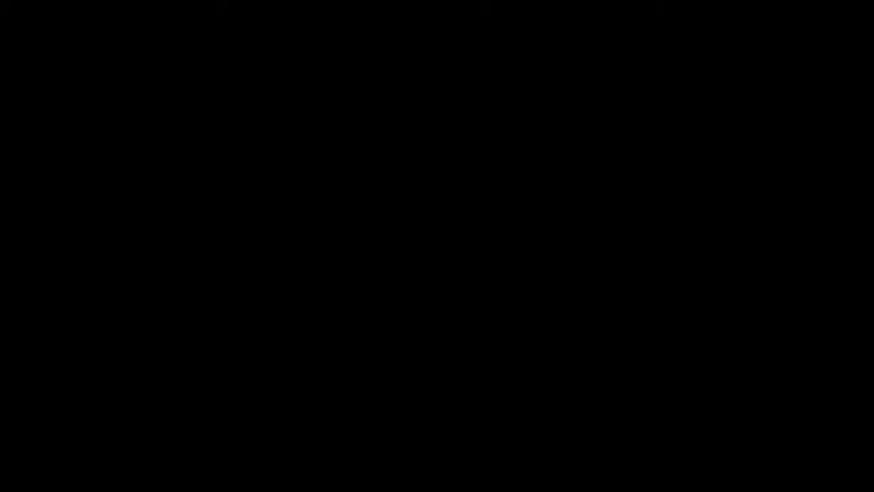
key(Right)
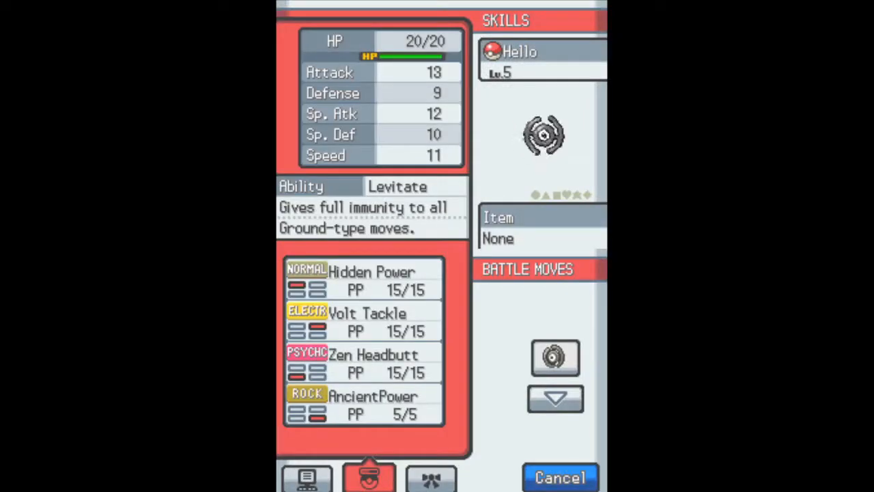
Examine the details of the Unown's battle moves, from Hidden Power through Volt Tackle and Zen Headbutt to AncientPower
key(x)
key(Down)
key(Down)
key(Down)
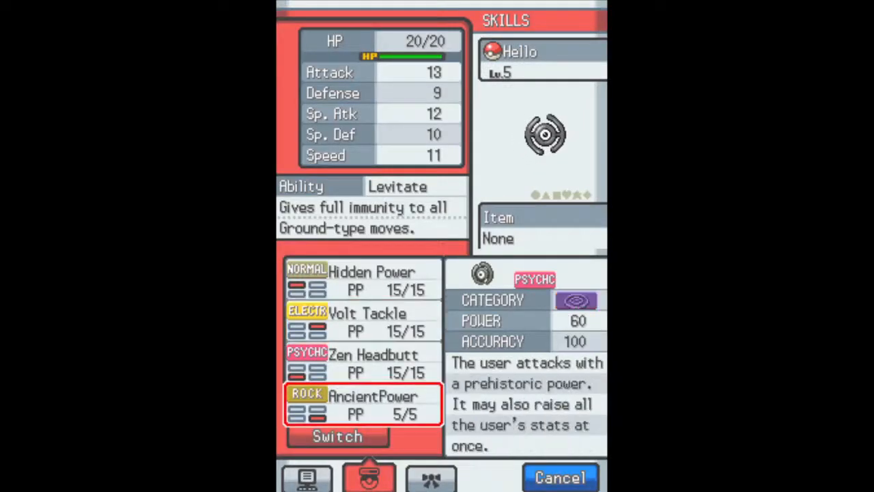
key(Up)
key(Up)
key(Down)
key(Down)
key(Up)
key(Up)
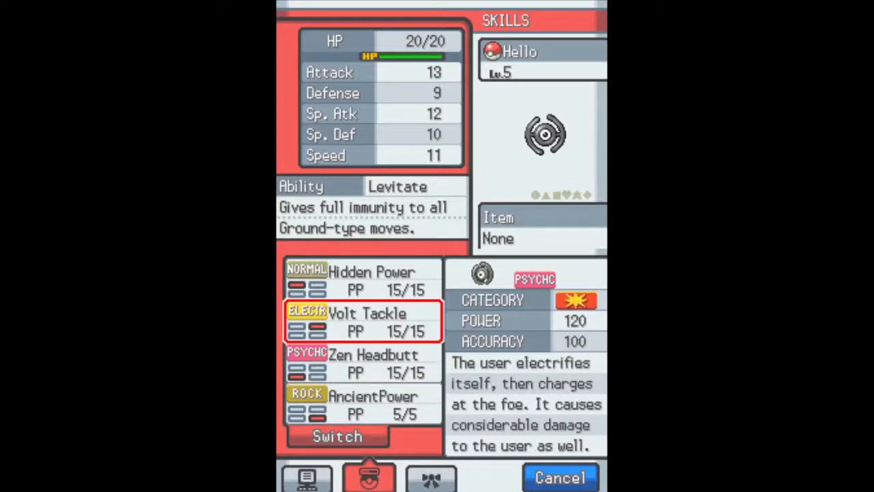
key(Up)
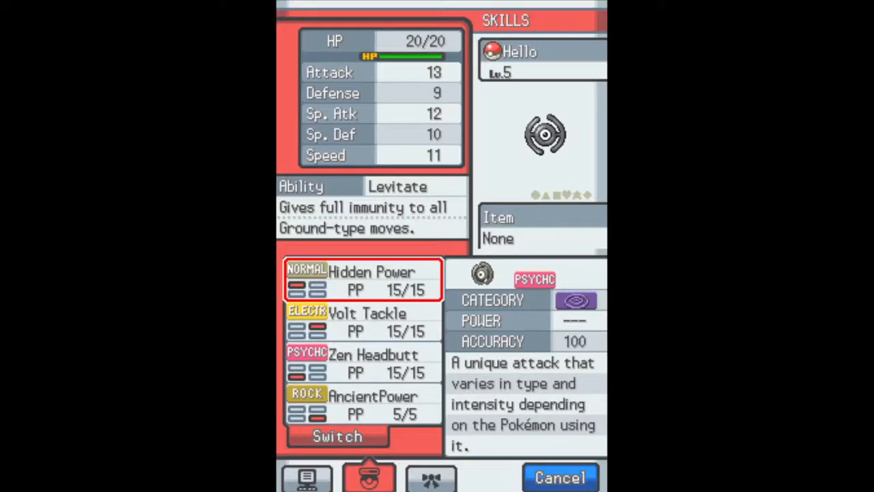
Close the Unown's summary, exit the storage boxes and log off the PC
key(z)
key(z)
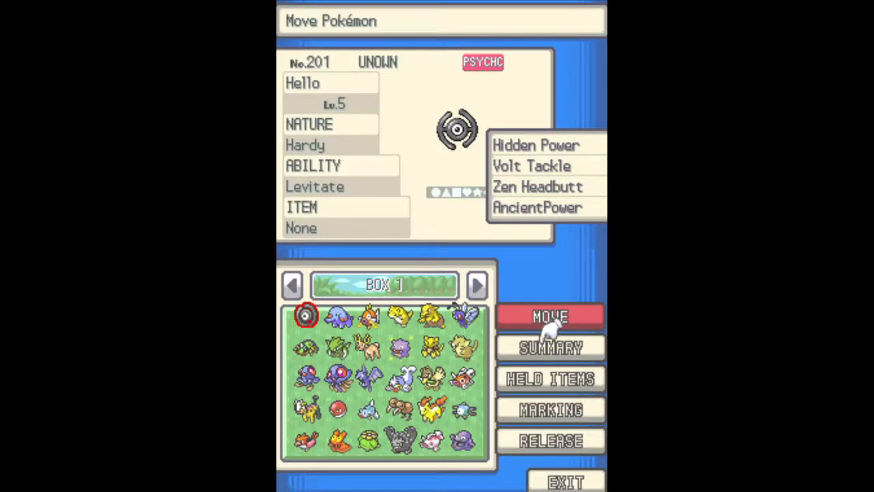
key(z)
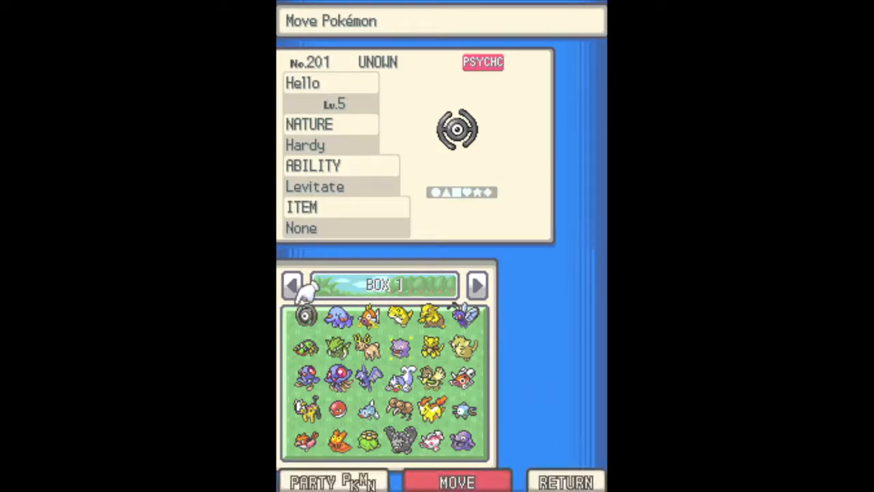
key(x)
key(x)
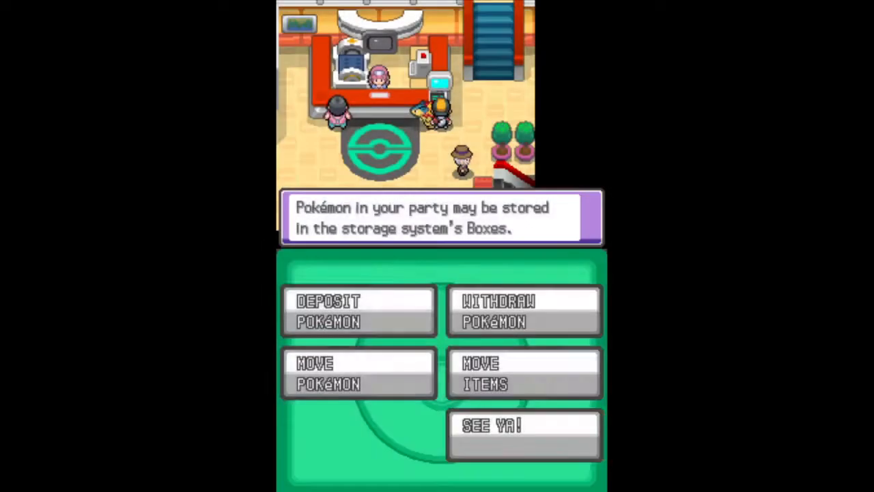
key(x)
key(x)
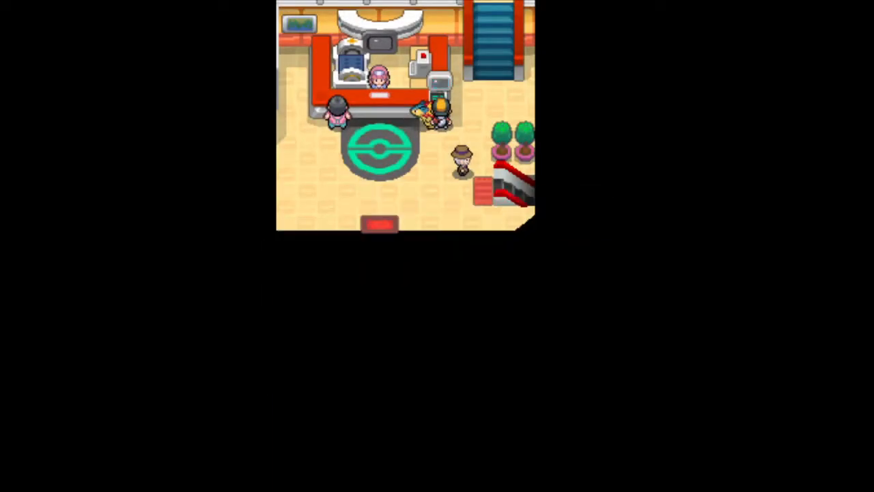
Leave the Pokémon Center and walk the character east along the path through Cherrygrove City
key(Left)
key(Down)
key(Down)
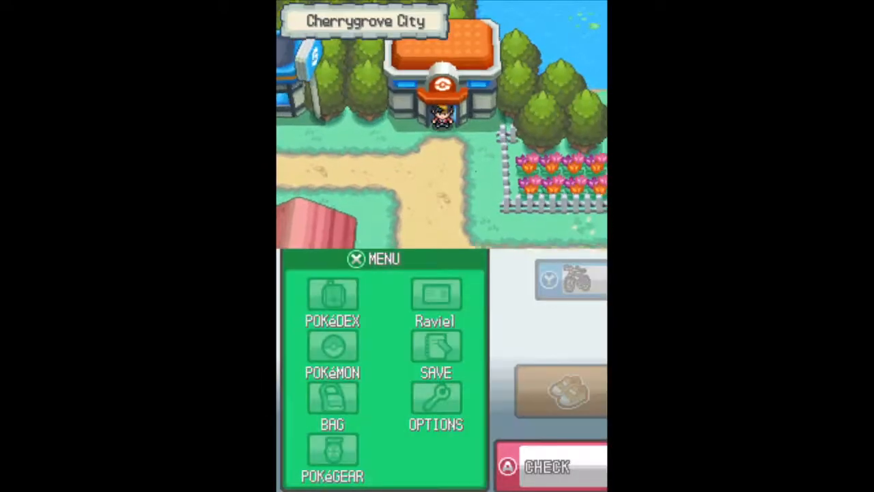
key(Down)
key(x)
key(Down)
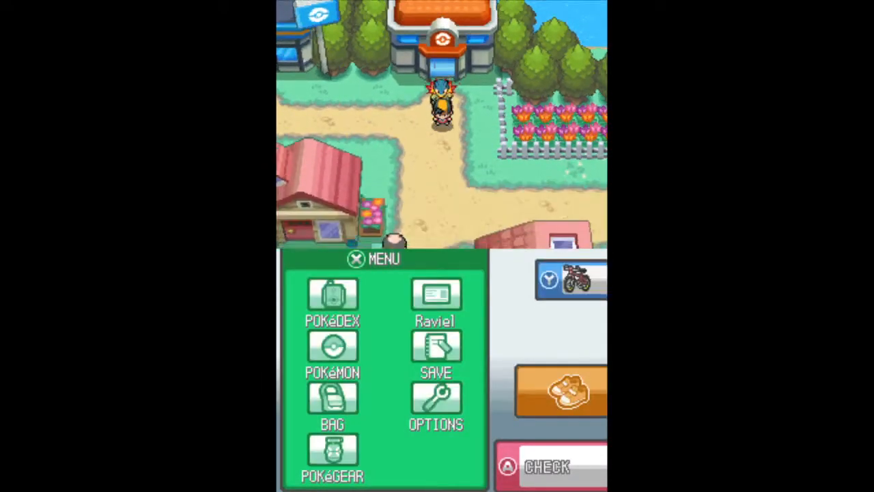
key(Right)
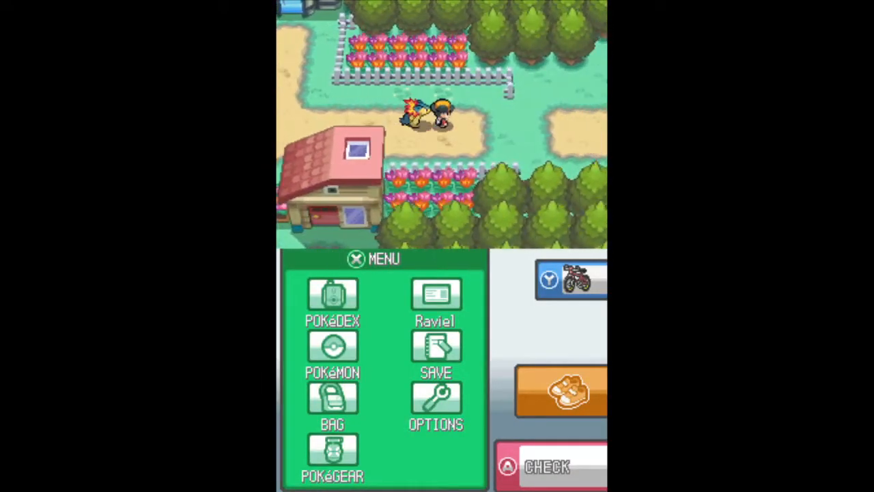
key(x)
key(Right)
key(x)
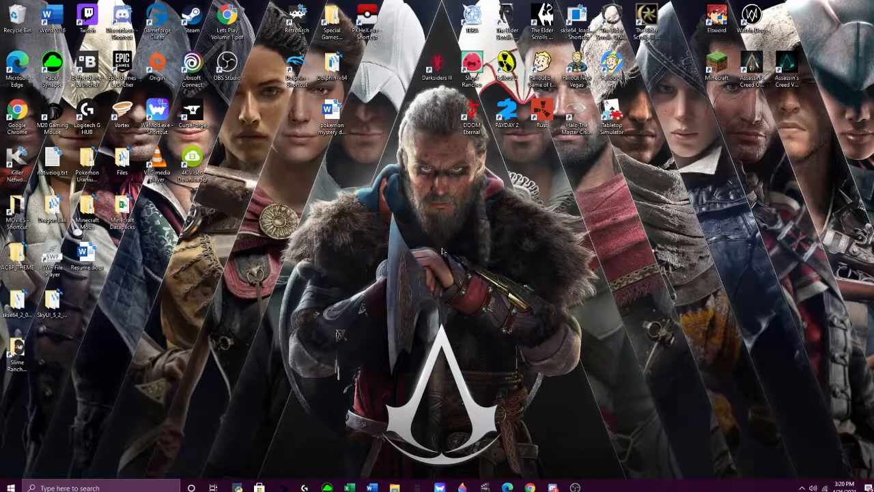
Launch PKHeX from the desktop and load the save file Pokemon - HeartGold Version (USA).dsv
double_click(374, 26)
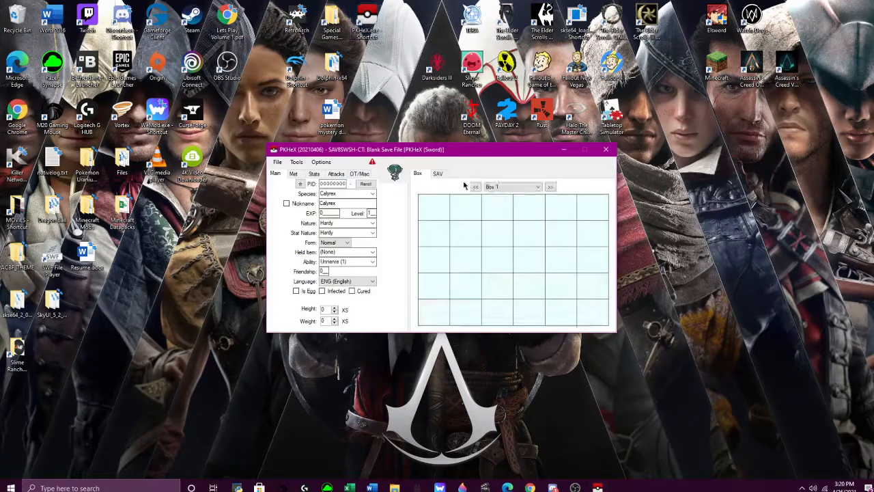
click(278, 163)
click(286, 172)
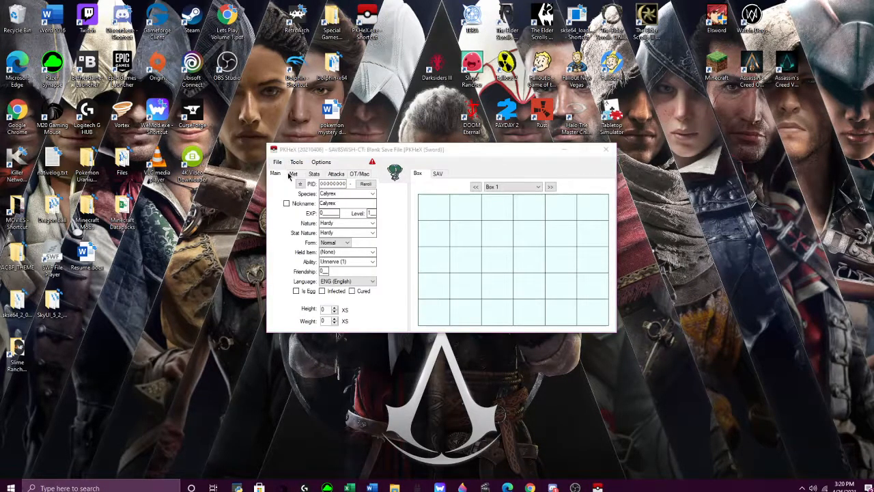
click(447, 291)
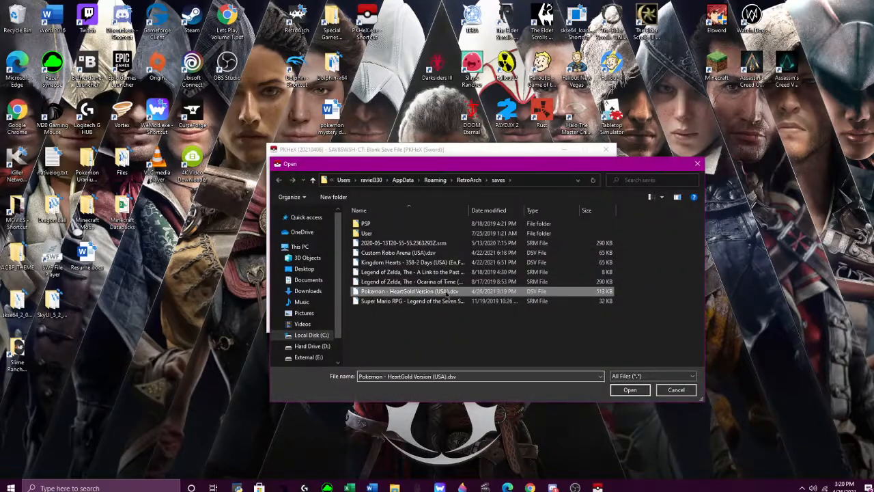
click(630, 390)
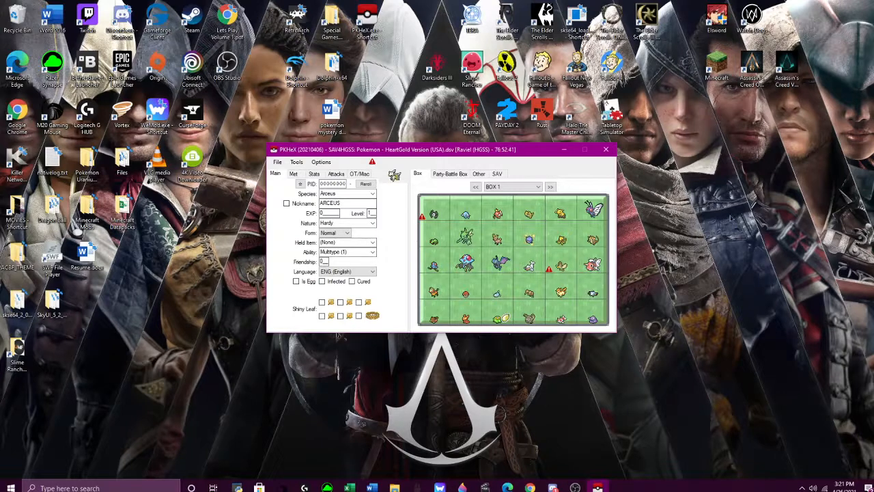
Load the party's Typhlosion into the editor and look through its available abilities
click(444, 175)
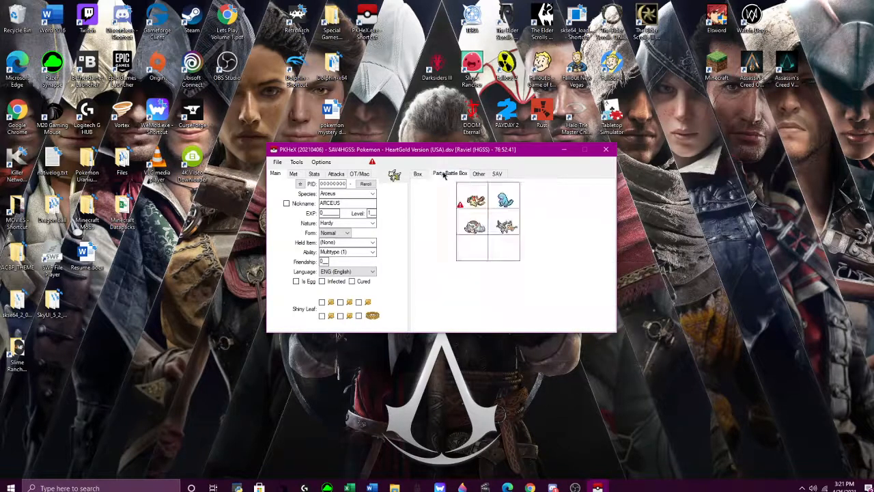
right_click(471, 197)
click(489, 203)
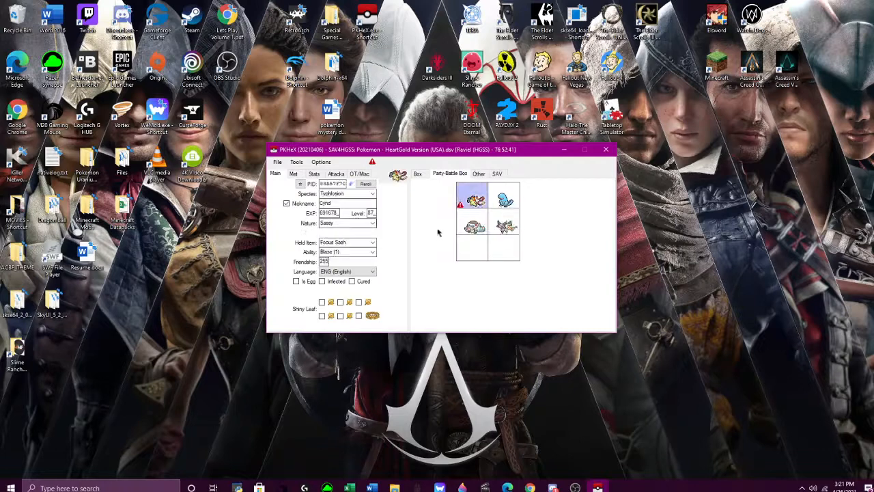
click(373, 254)
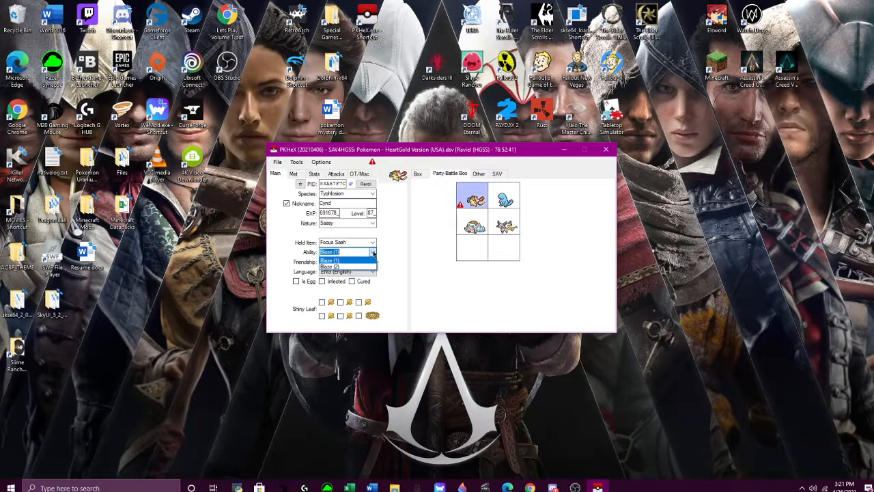
click(373, 254)
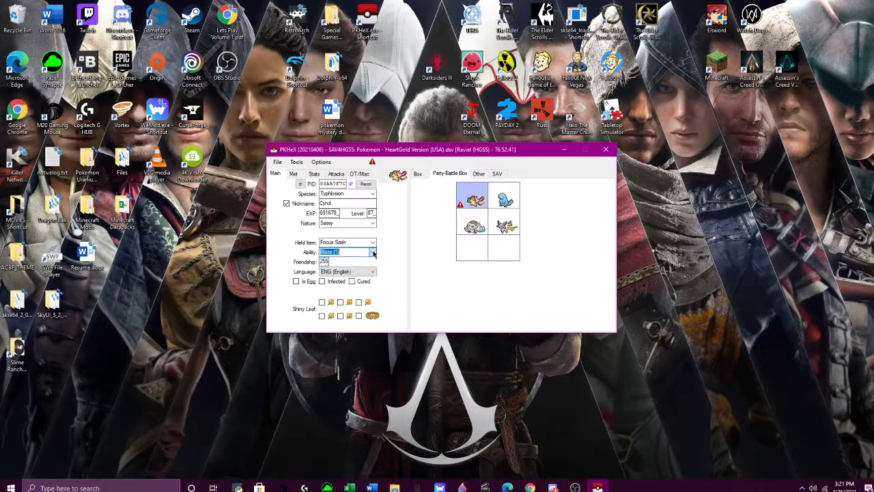
Look over Box 1 and the save editing tools, and check the Typhlosion's met data and origin game options
click(416, 174)
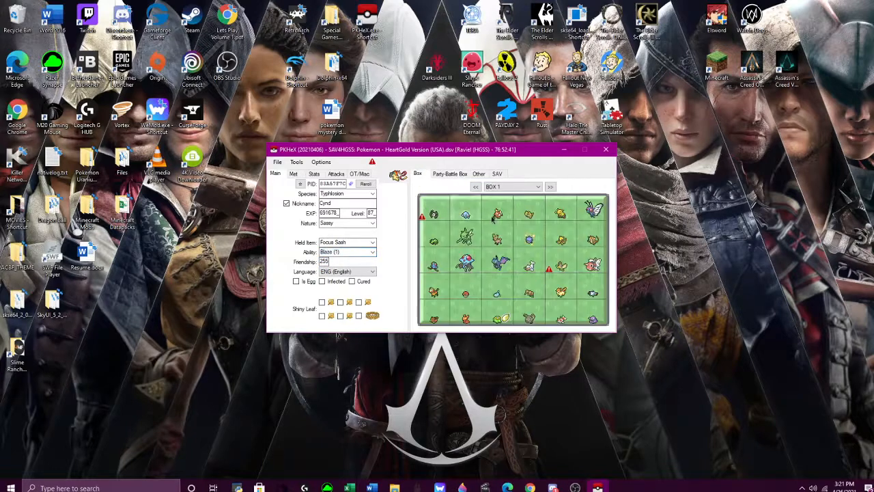
click(498, 174)
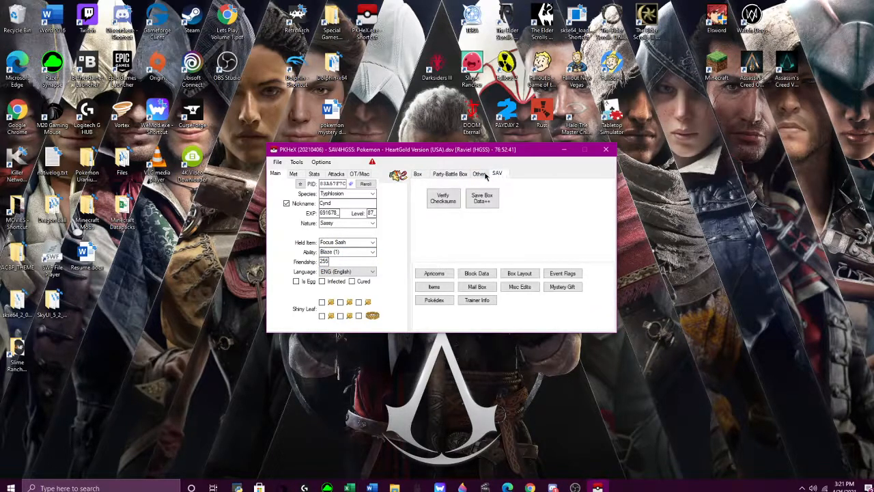
click(418, 174)
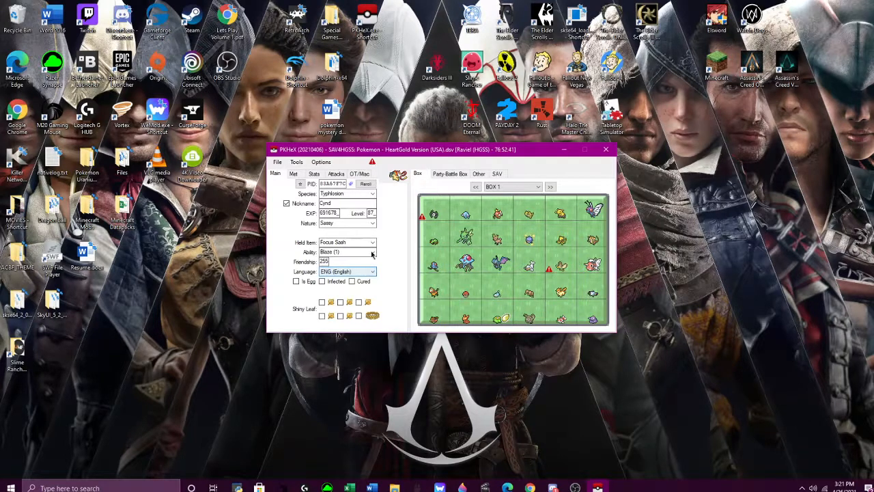
click(293, 174)
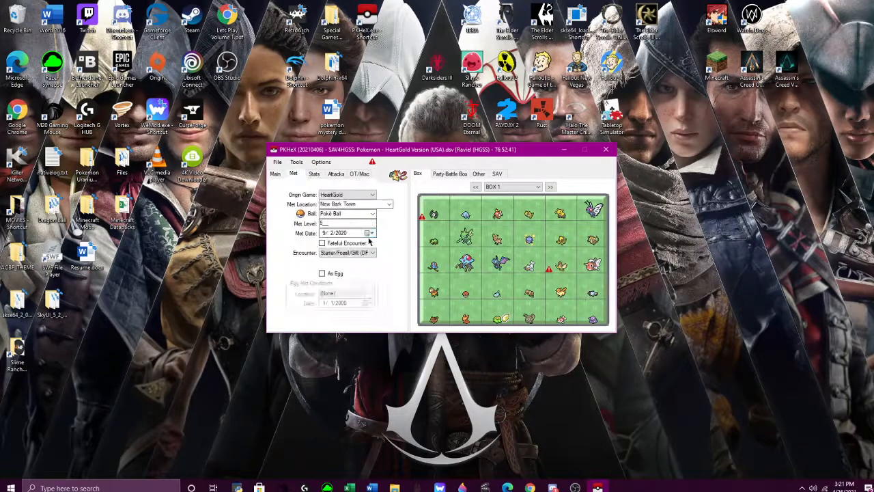
click(371, 194)
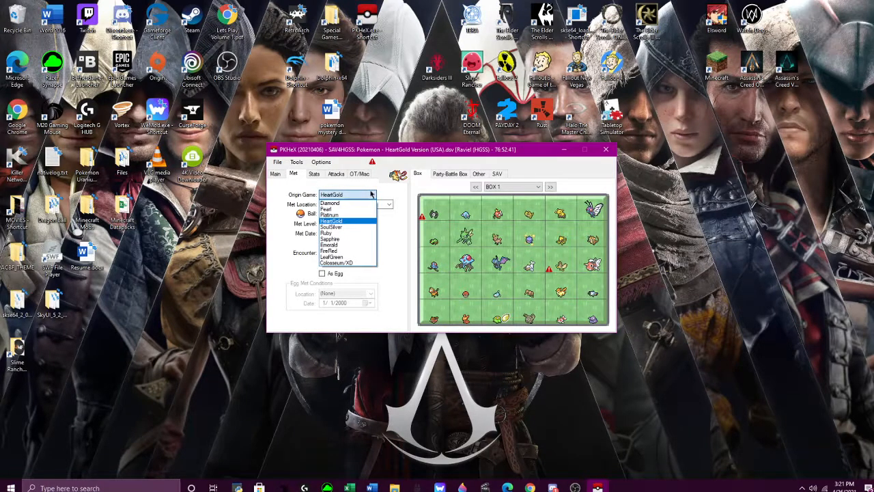
click(372, 194)
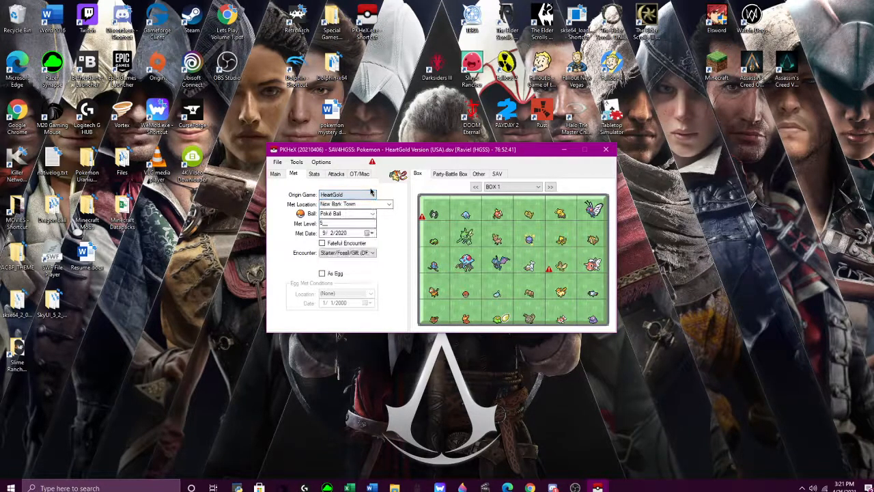
Look through the Typhlosion's held item options and check its original trainer information
click(275, 174)
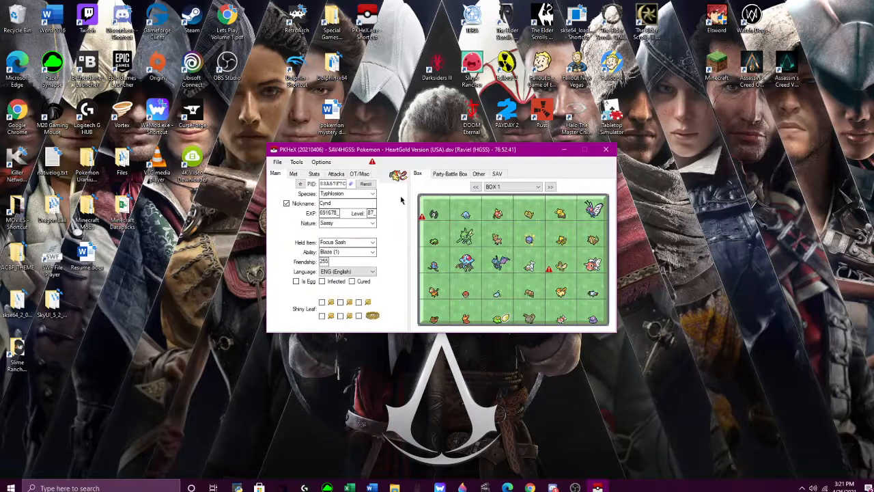
click(371, 243)
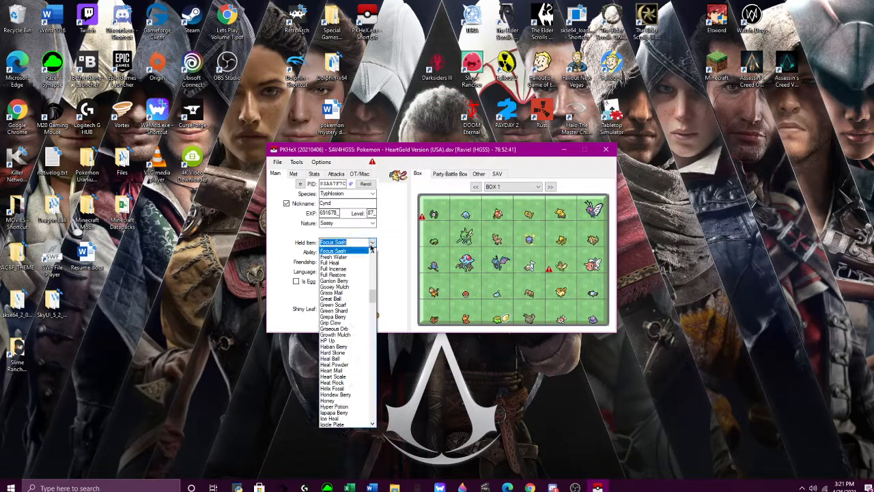
click(375, 243)
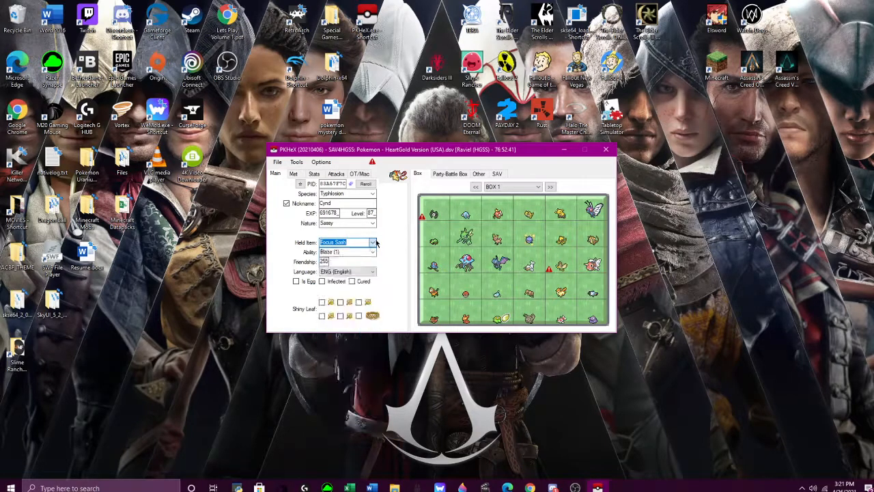
click(359, 174)
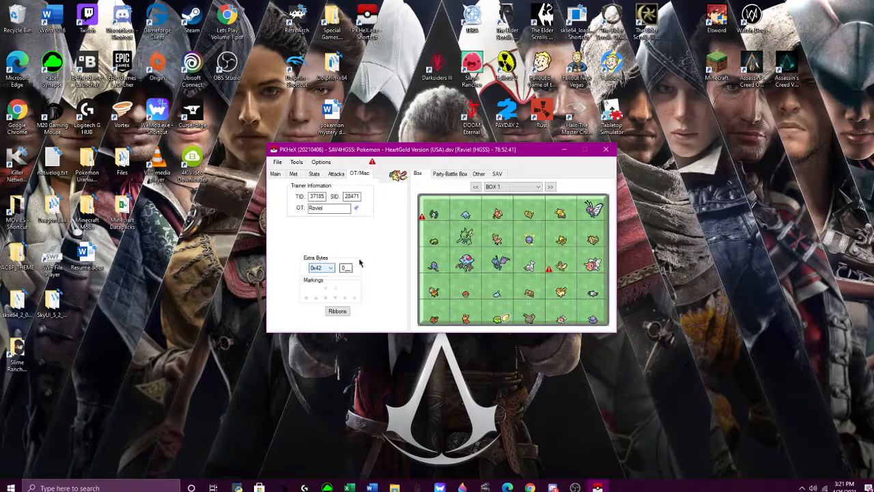
Look over the save's party, save tools and daycare slots with their experience values
click(466, 175)
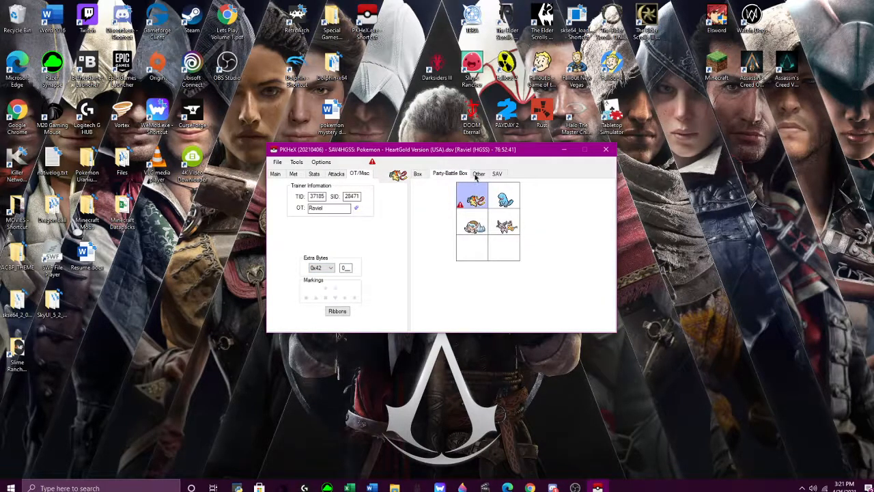
click(477, 175)
click(495, 173)
click(472, 177)
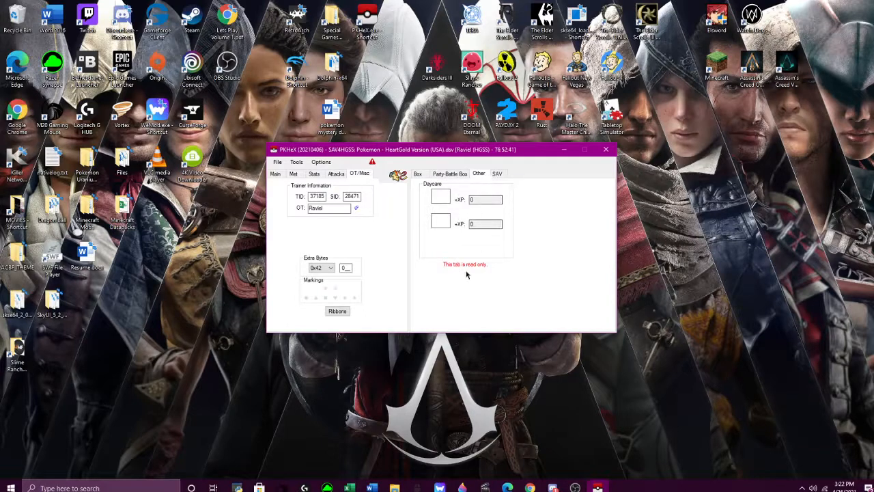
click(483, 224)
click(484, 199)
click(453, 174)
Return to the storage boxes and display the Grave box
click(418, 174)
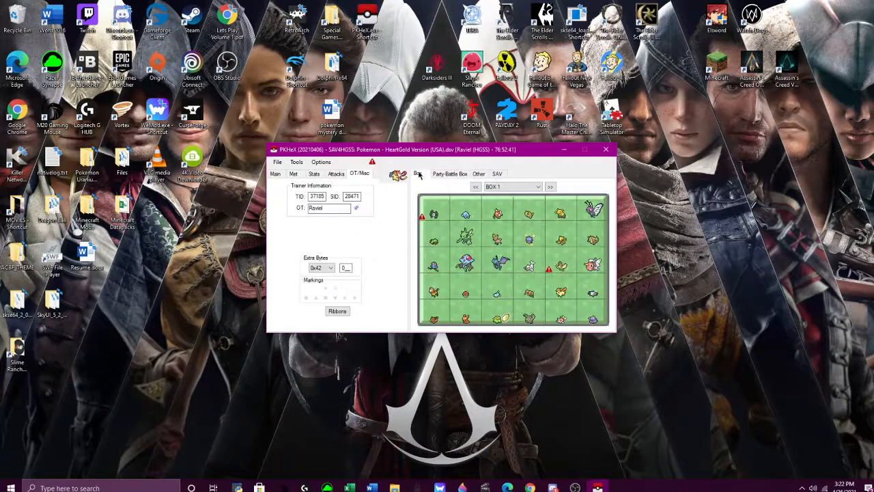
click(519, 186)
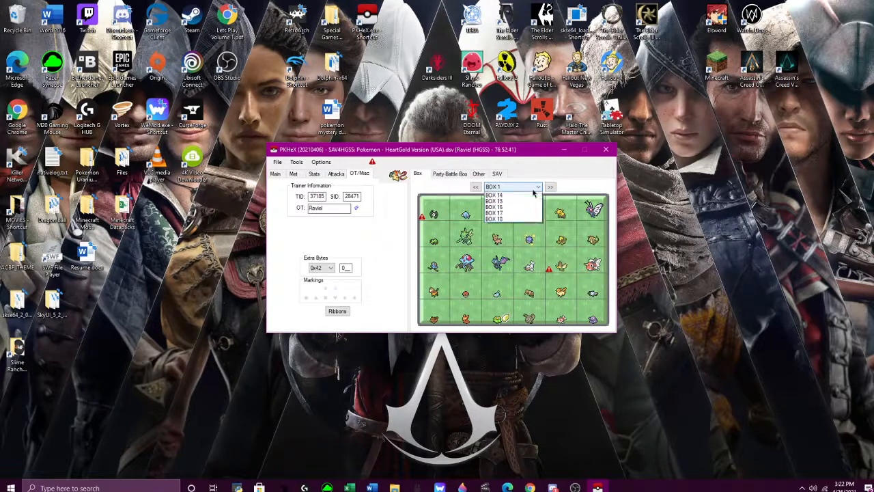
click(518, 227)
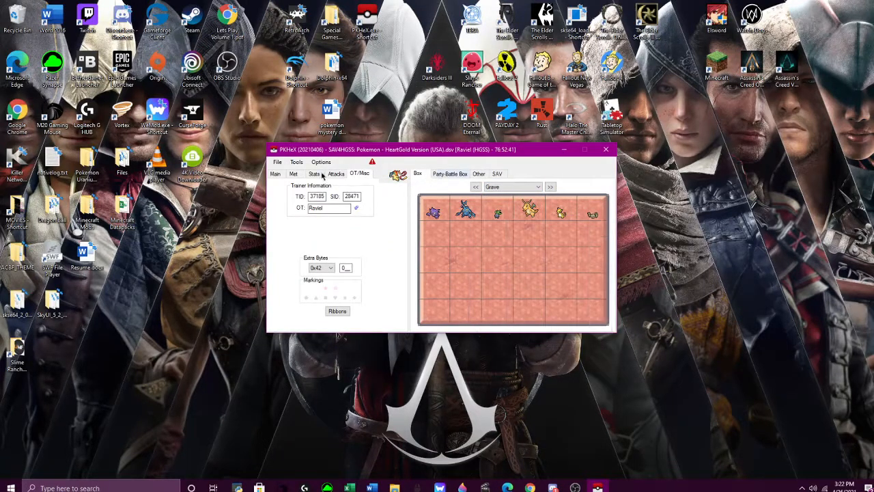
Review the Typhlosion's main data and its stats, including IVs, EVs and contest stats
click(275, 174)
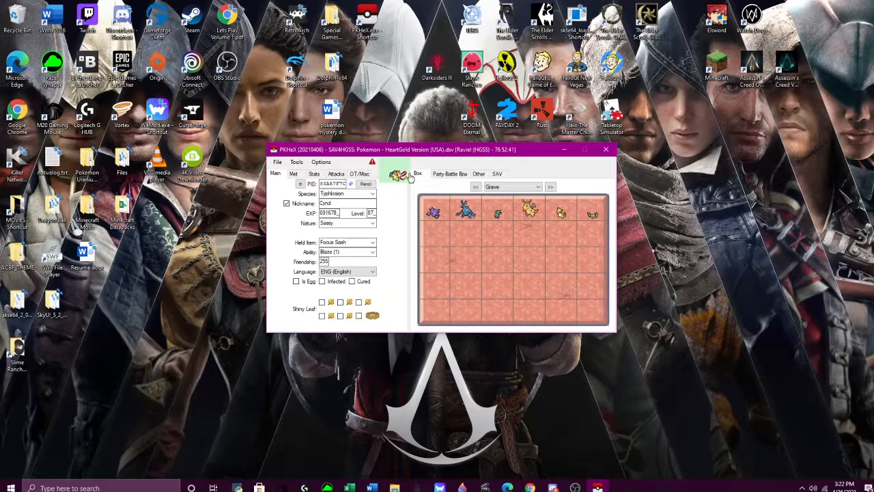
mouse_move(464, 207)
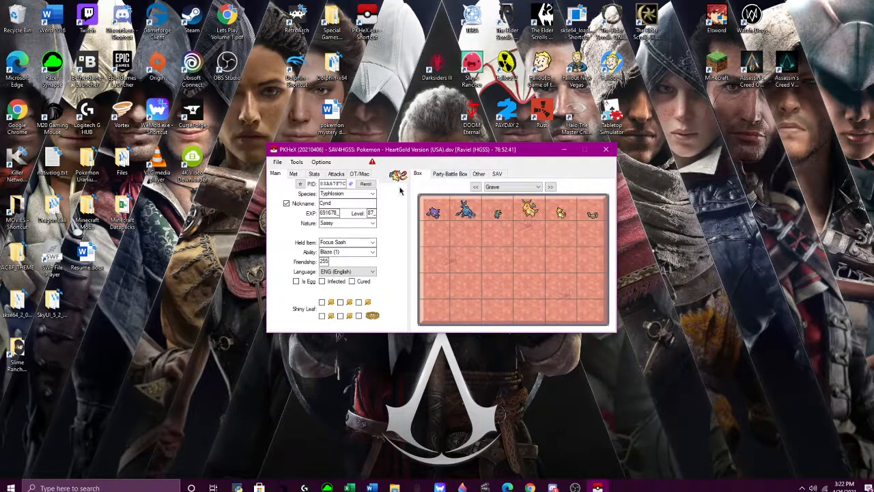
click(314, 174)
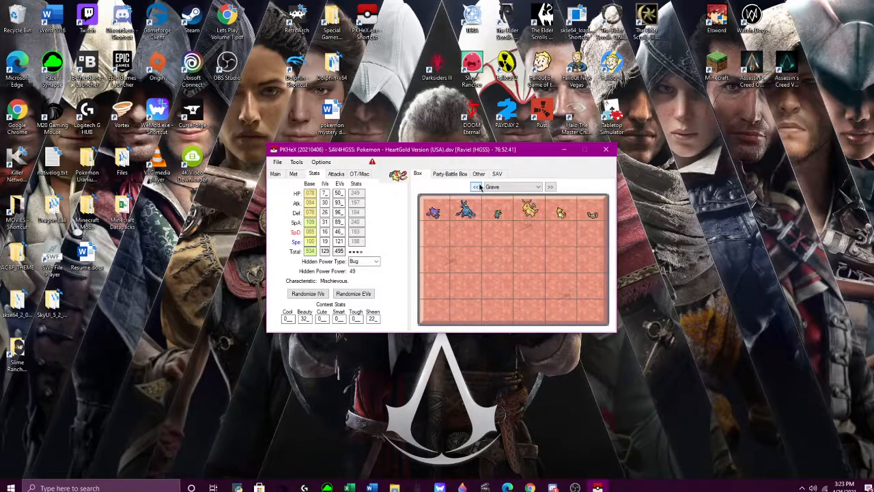
Switch to Chrome's Project Pokémon download page and move the PKHeX window aside to uncover the page's File Information
mouse_move(530, 486)
click(586, 457)
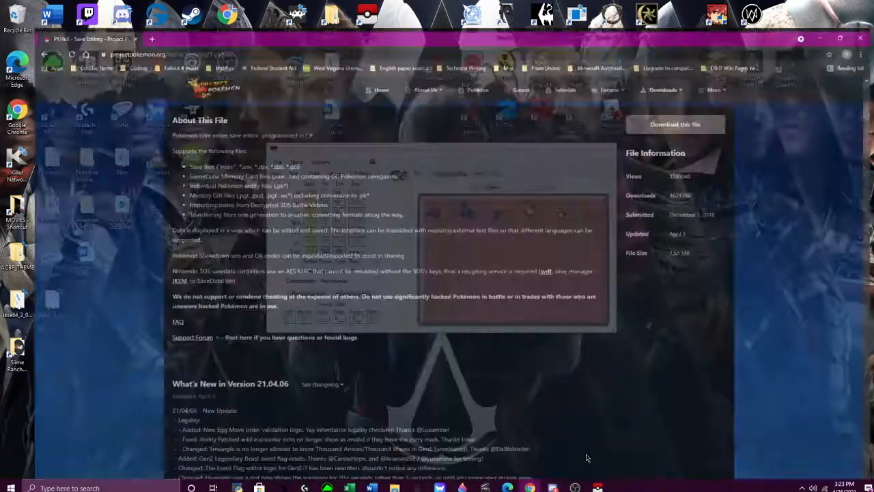
drag(487, 149, 420, 151)
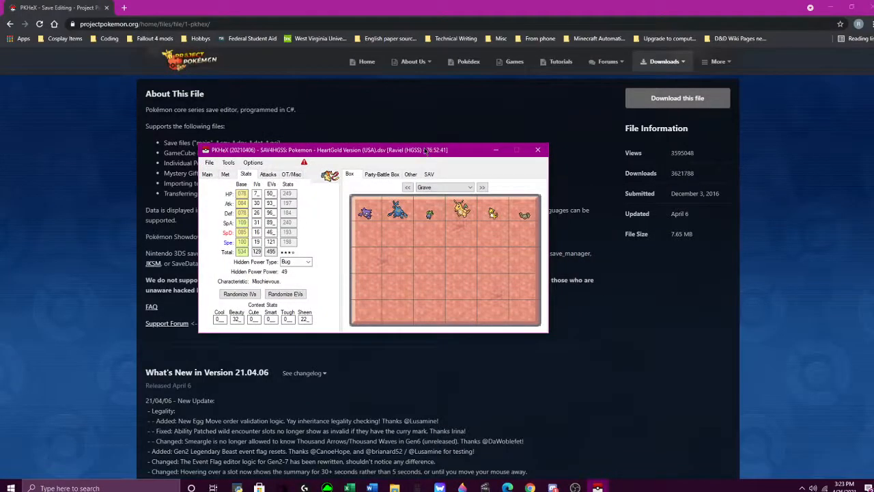